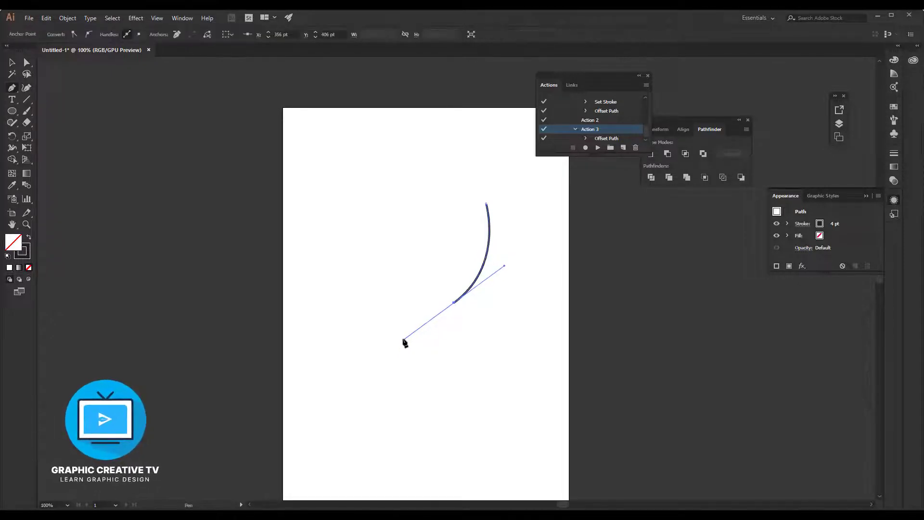
- Finish drawing the open curve with the Pen tool and select the whole curve
left_click(12, 63)
left_click(452, 221)
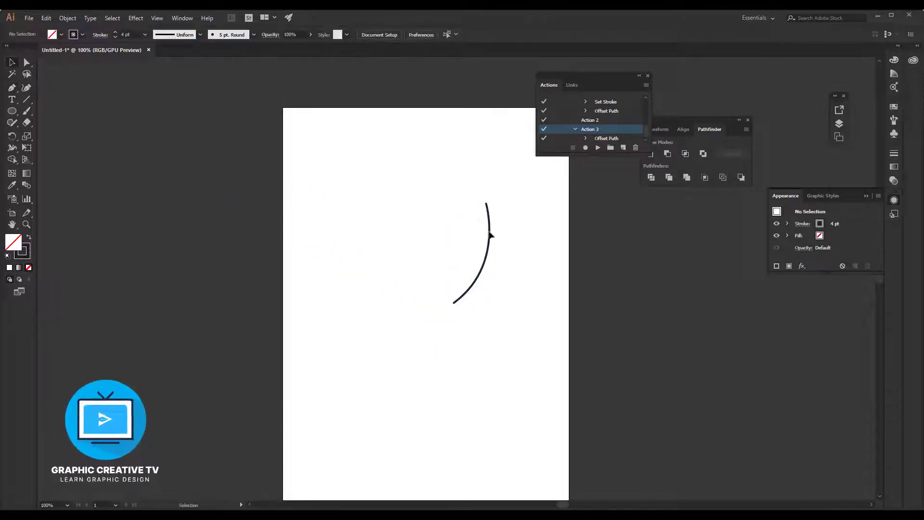
left_click(490, 234)
- Hide the Actions panel and deselect the curve
left_click(157, 18)
mouse_move(182, 18)
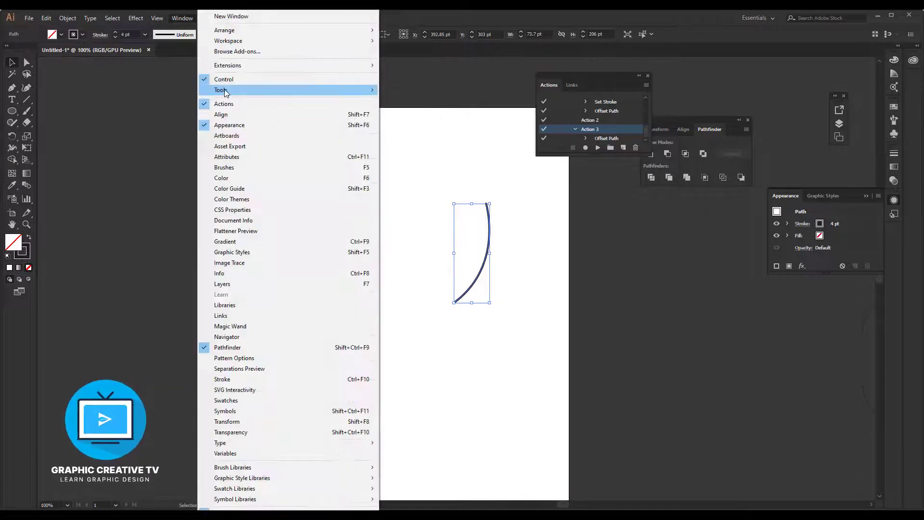
left_click(224, 104)
left_click(495, 248)
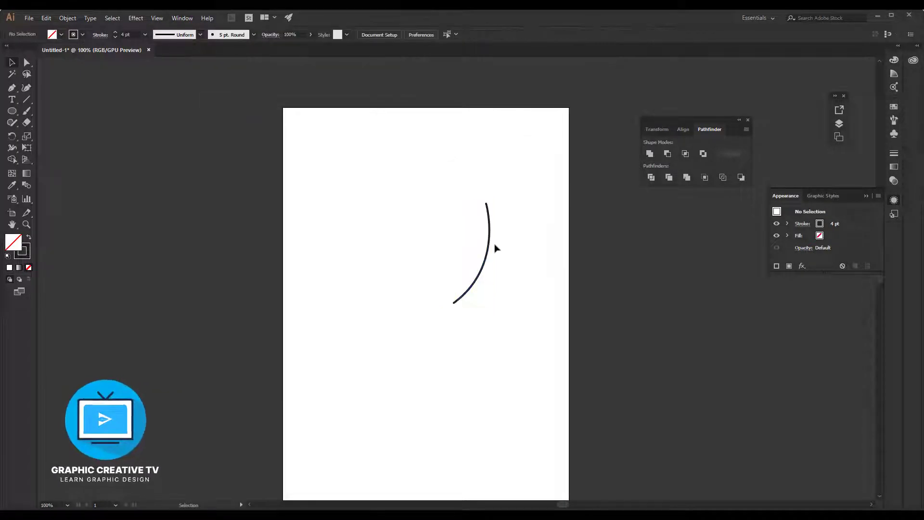
- With the curve selected, show the Actions panel and start recording a new action named Action 5 in the Default Actions set
left_click(489, 249)
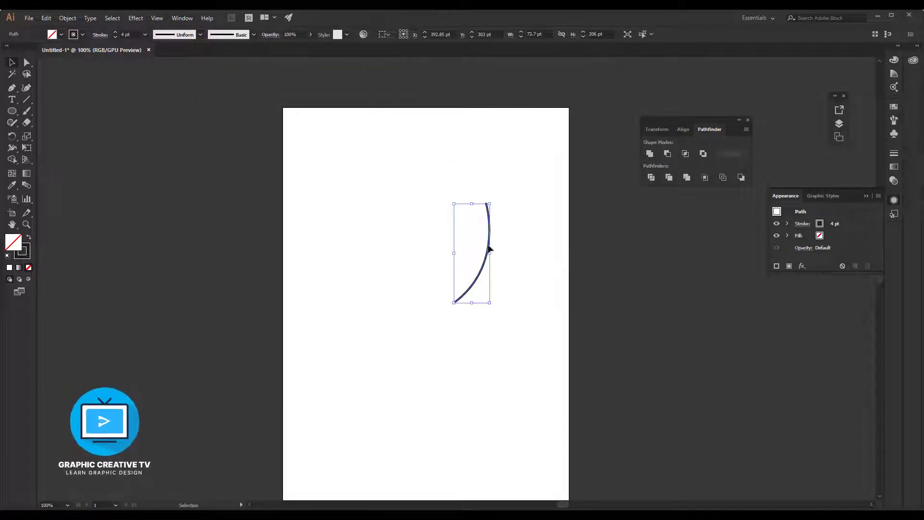
left_click(182, 17)
left_click(218, 102)
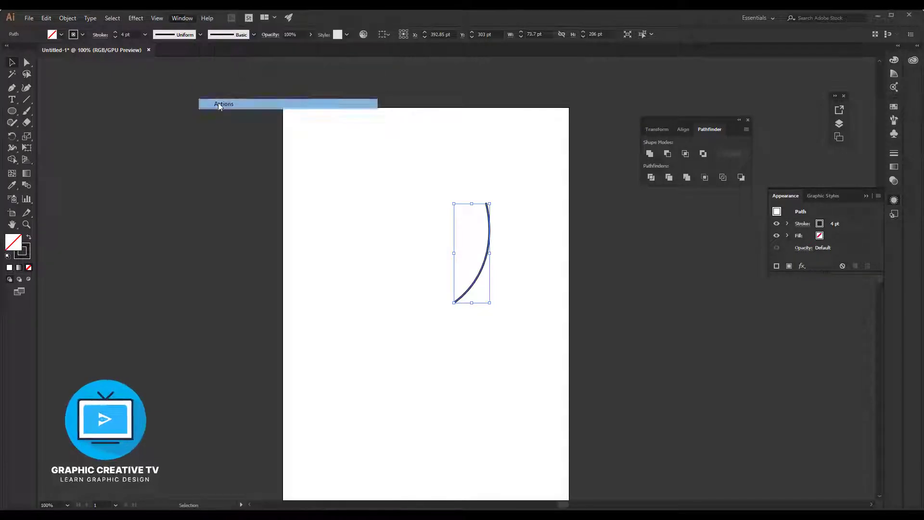
left_click(622, 148)
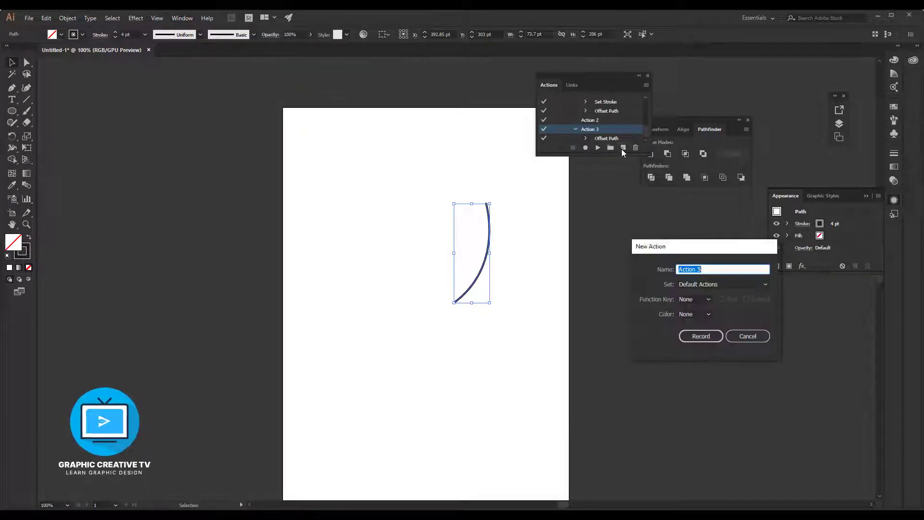
left_click(710, 337)
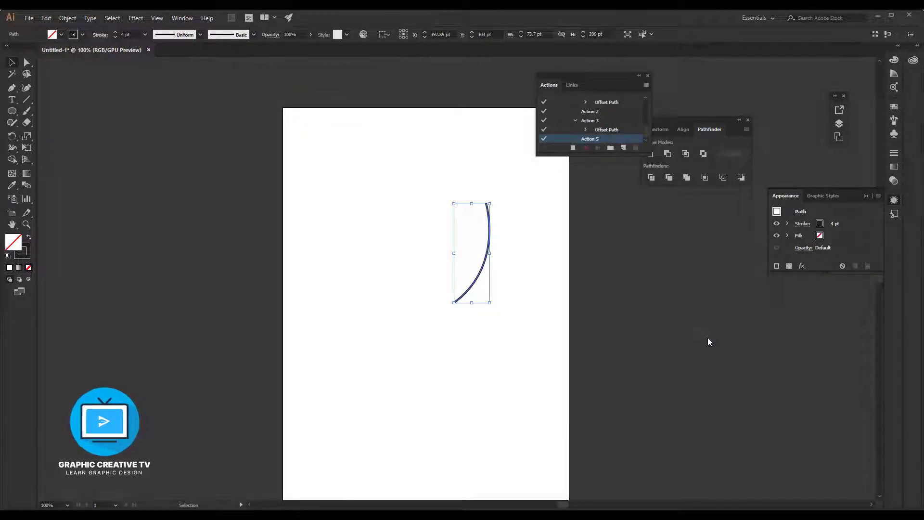
left_click(68, 19)
mouse_move(120, 227)
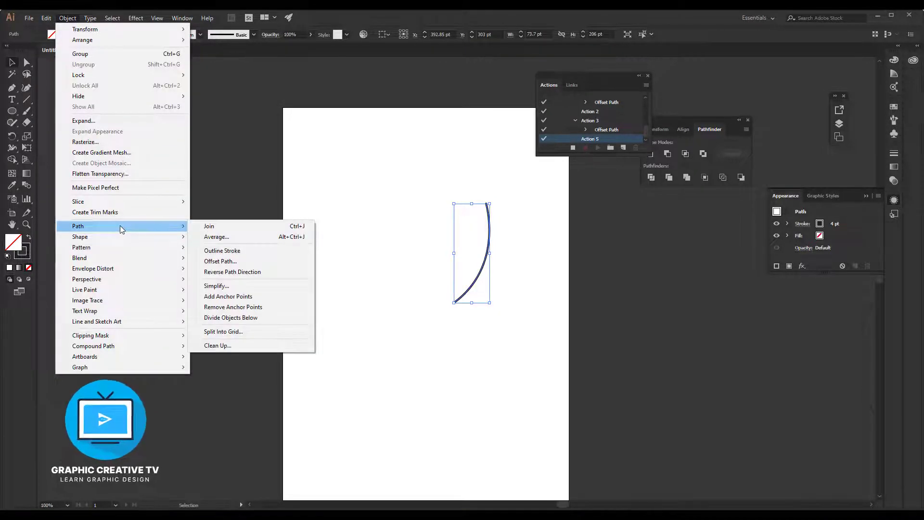
left_click(284, 187)
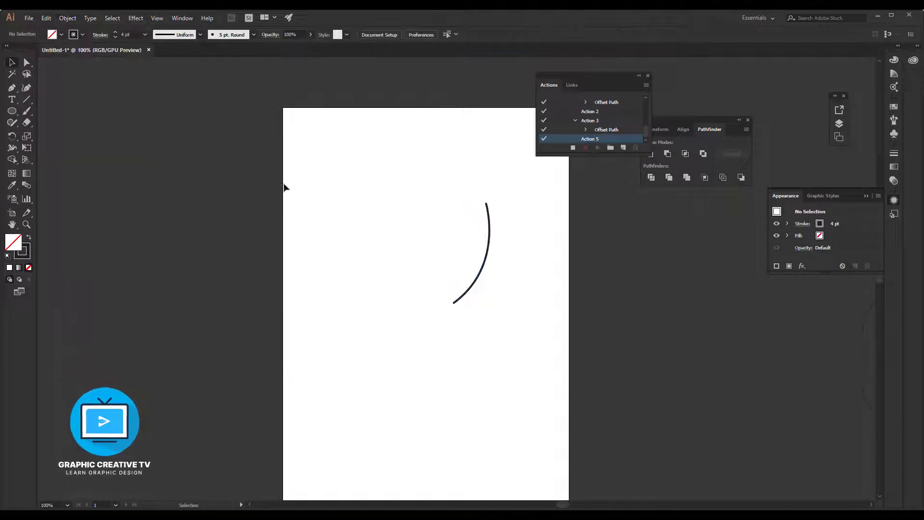
left_click(69, 18)
left_click(256, 186)
left_click(489, 222)
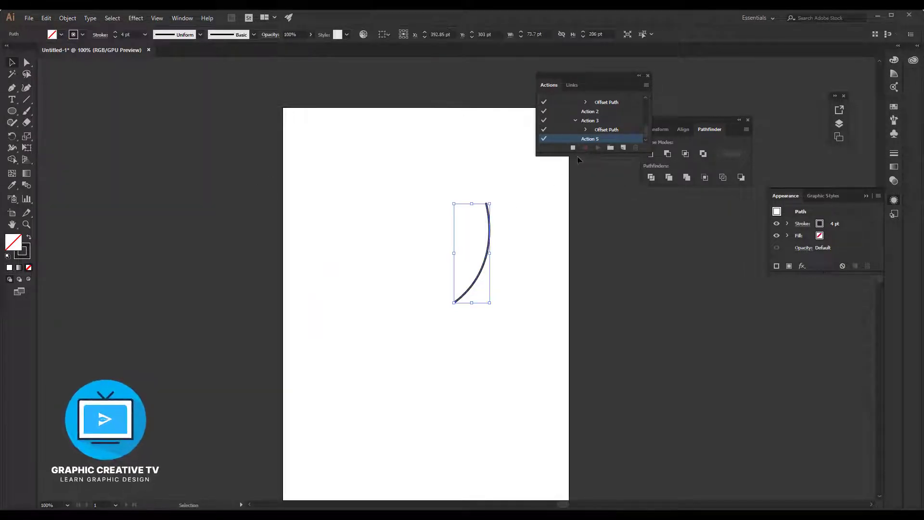
- Record an 11 pt Offset Path of the curve with round joins and miter limit 5, and stop the recording
left_click(68, 18)
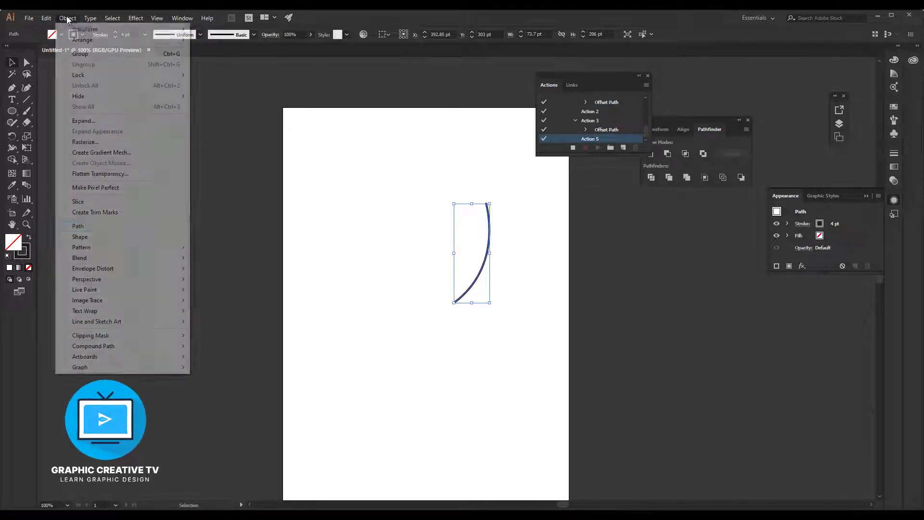
mouse_move(129, 225)
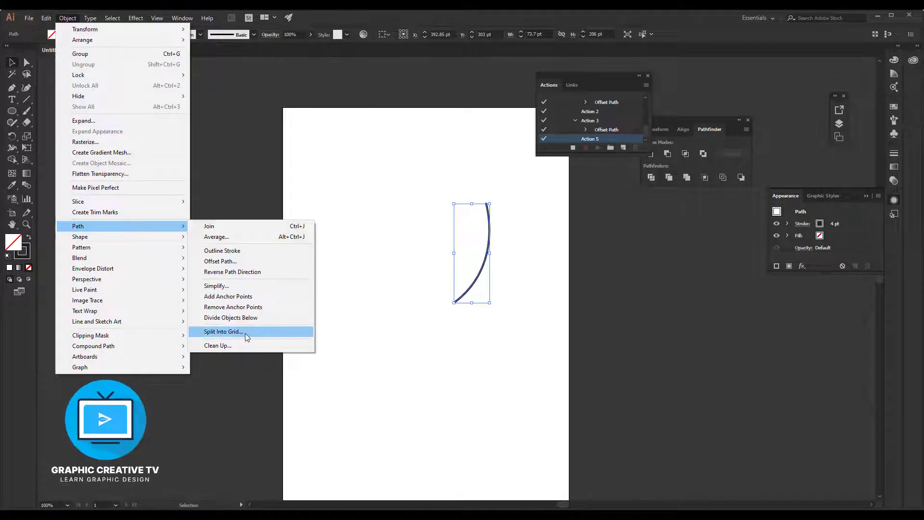
left_click(252, 258)
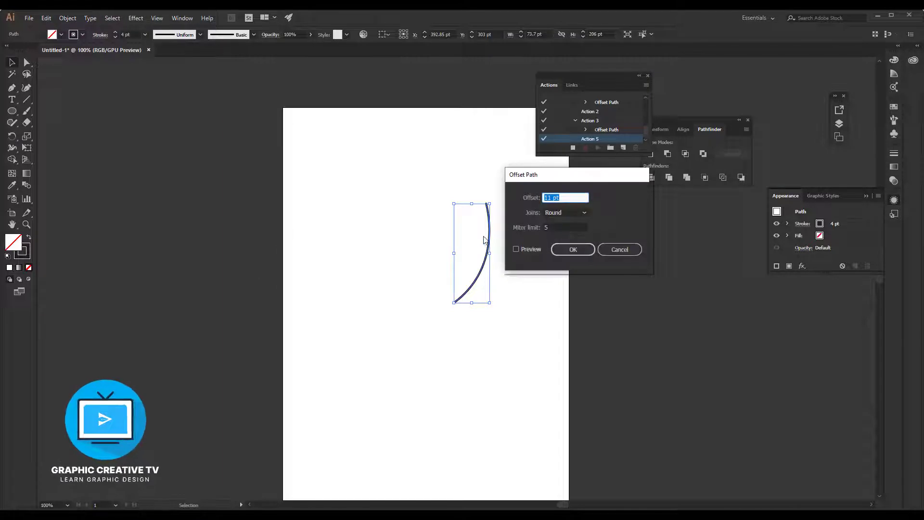
left_click(528, 247)
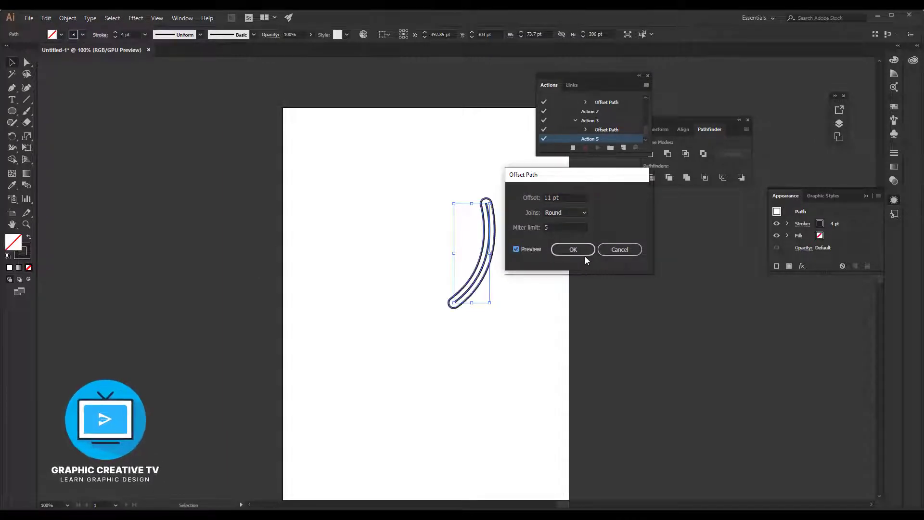
left_click(573, 249)
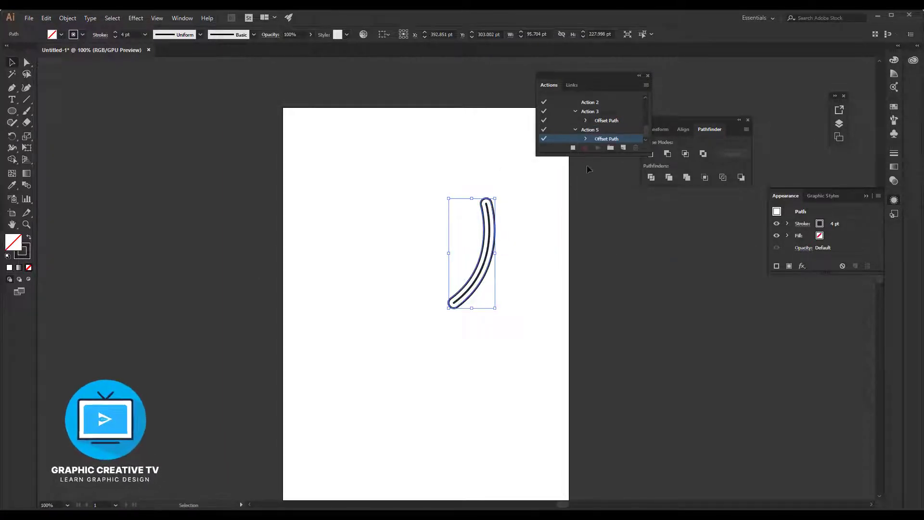
left_click(532, 269)
left_click(490, 259)
left_click(574, 149)
- Play Action 5 five times on the outermost outline to build concentric outlines around the curve
left_click(598, 147)
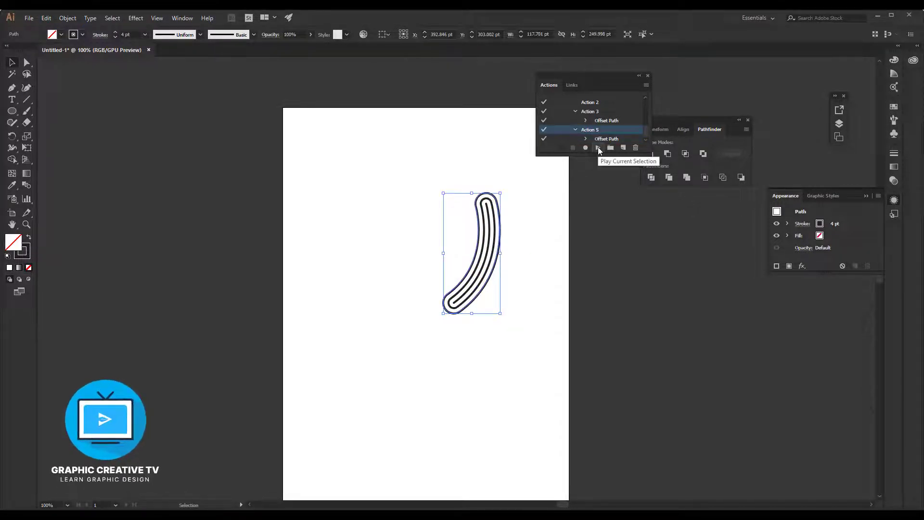
left_click(598, 147)
left_click(598, 147)
left_click(598, 146)
left_click(600, 146)
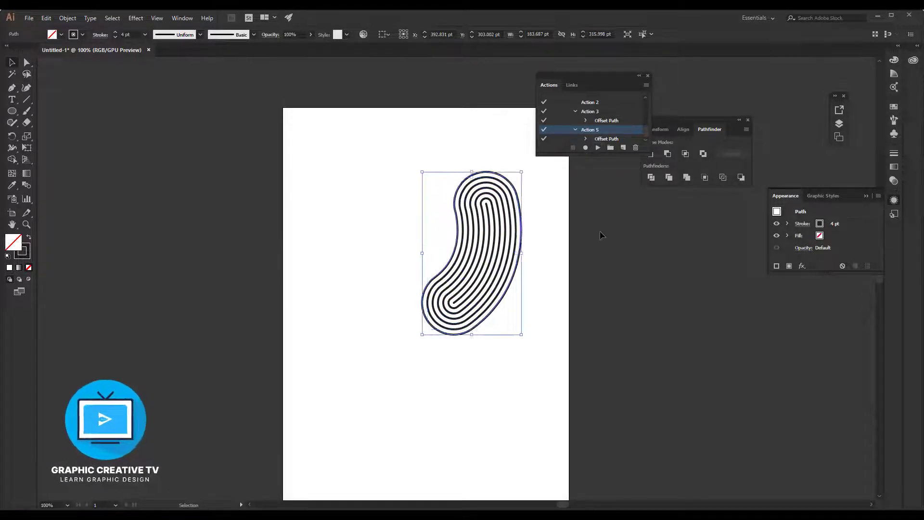
left_click(602, 235)
- Examine the stroke settings of the innermost curve within the concentric outlines
left_click_drag(408, 151, 532, 402)
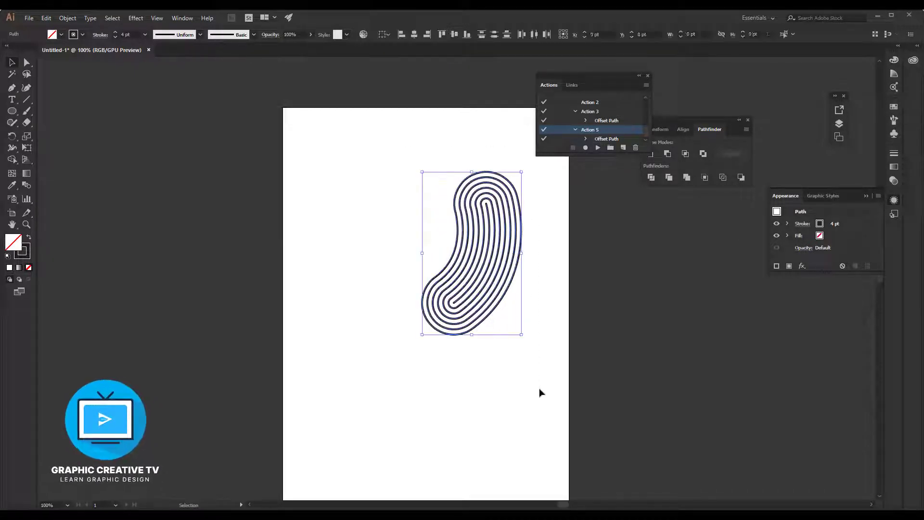
left_click(479, 200)
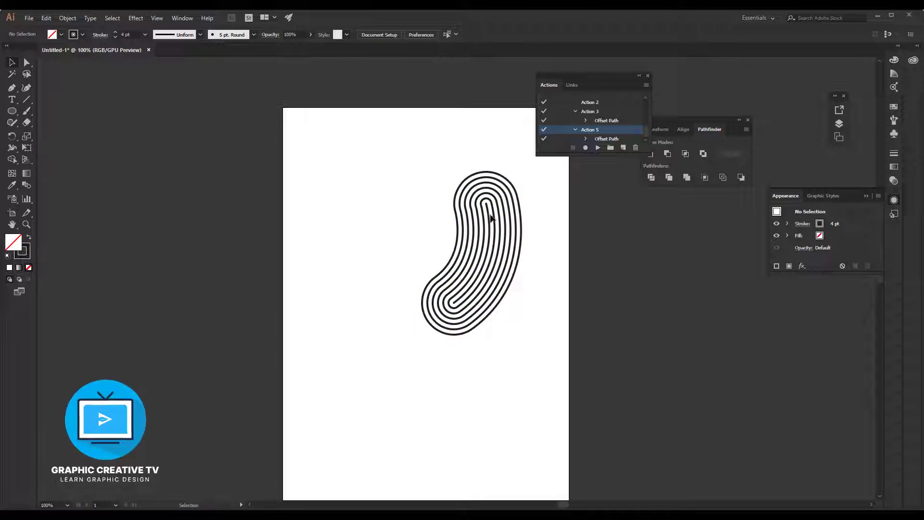
left_click(486, 207)
left_click(102, 34)
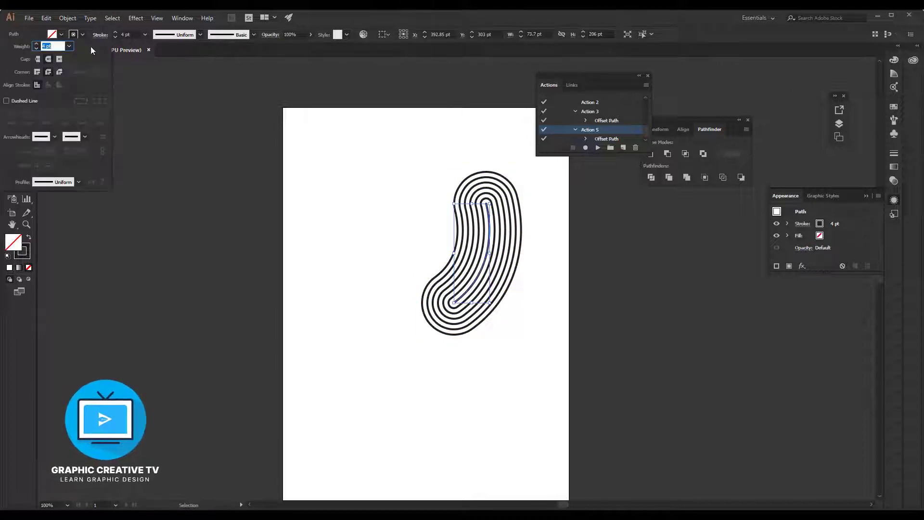
left_click(222, 153)
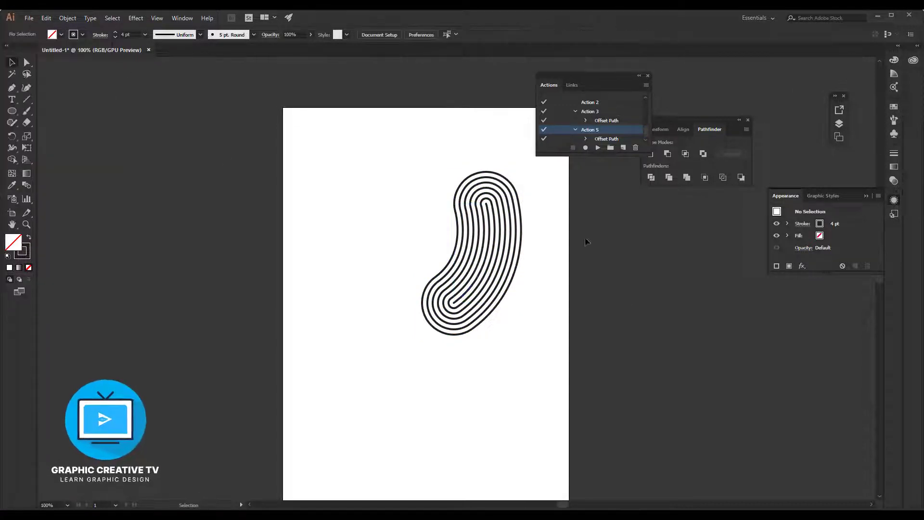
- Draw a circle over the upper rounded end of the concentric outlines with the Ellipse tool
key("l")
left_click_drag(426, 162, 529, 271)
key("v")
left_click(454, 212)
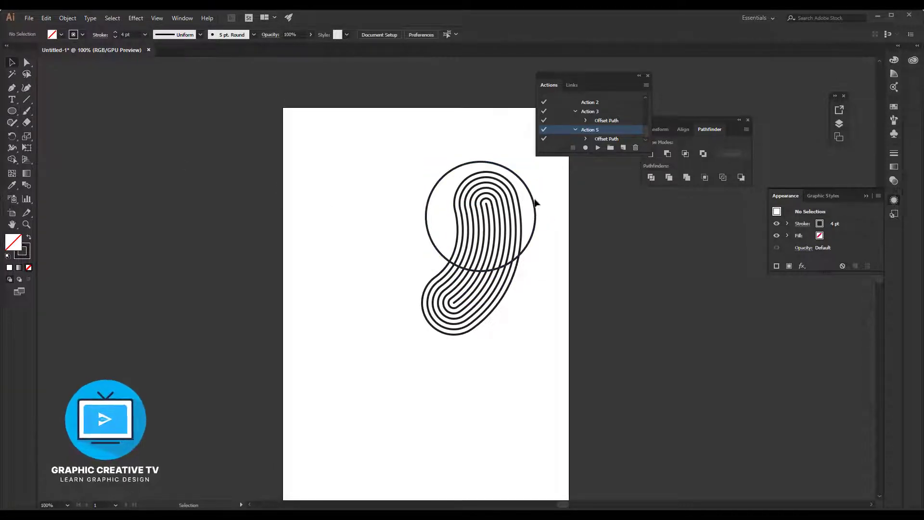
- Shrink the circle to about 178 pt, fit it around the upper end of the outlines, and collapse the Actions panel
left_click_drag(534, 202, 547, 214)
left_click_drag(532, 262, 528, 242)
left_click(639, 76)
left_click_drag(541, 150, 521, 169)
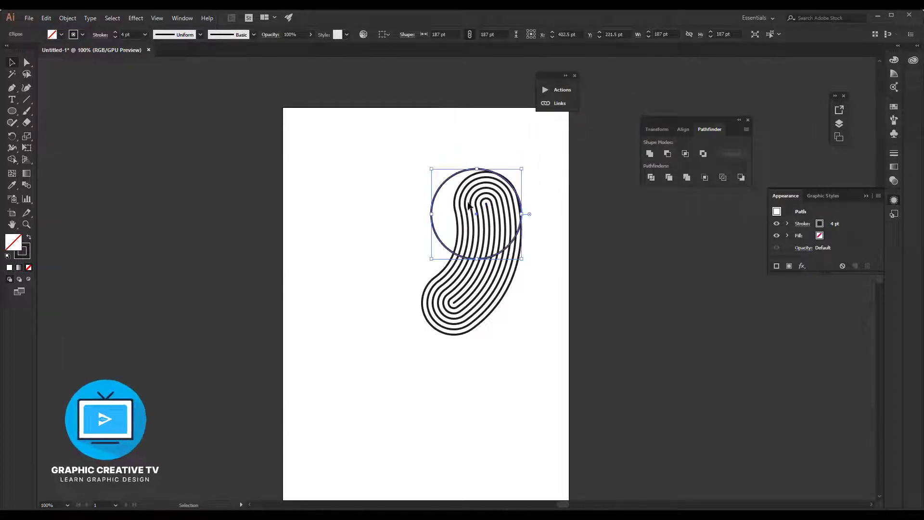
left_click_drag(443, 198, 448, 190)
left_click_drag(534, 166, 521, 186)
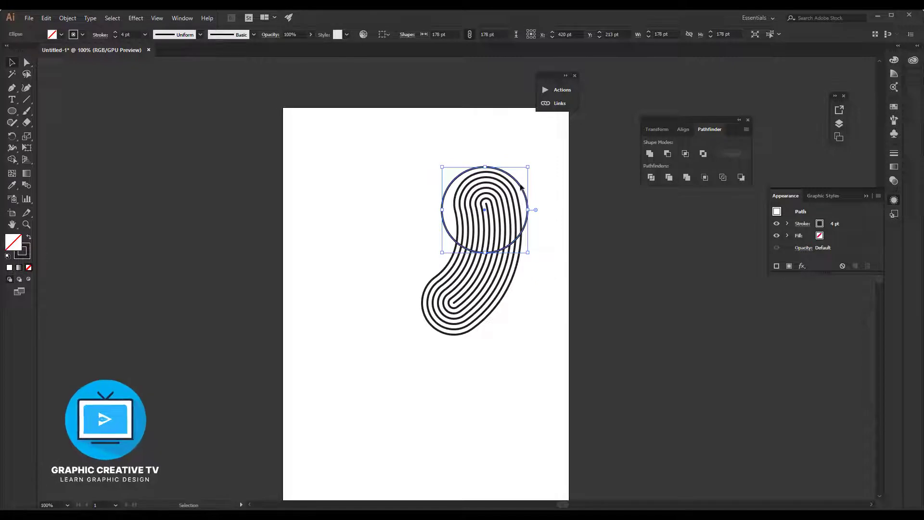
- Shift the circle slightly to center it over the upper end of the outlines
left_click_drag(557, 226, 417, 388)
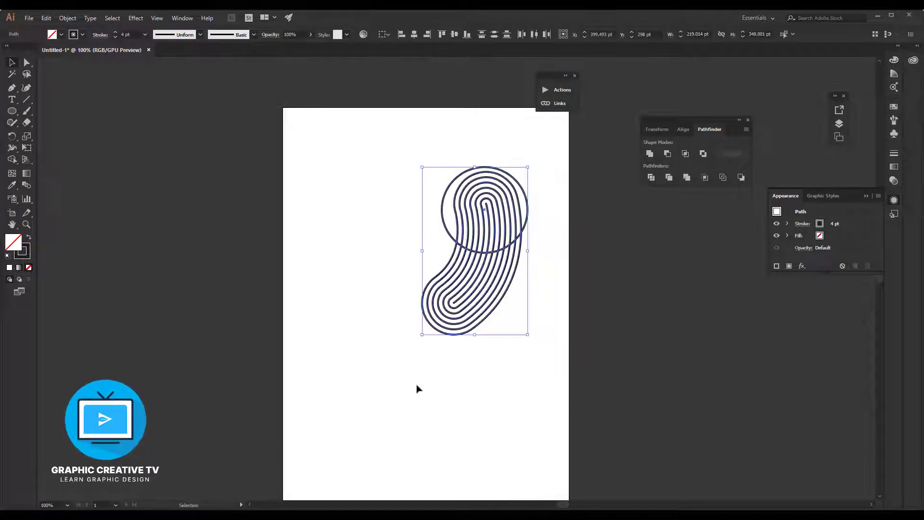
left_click(572, 284)
left_click(530, 219)
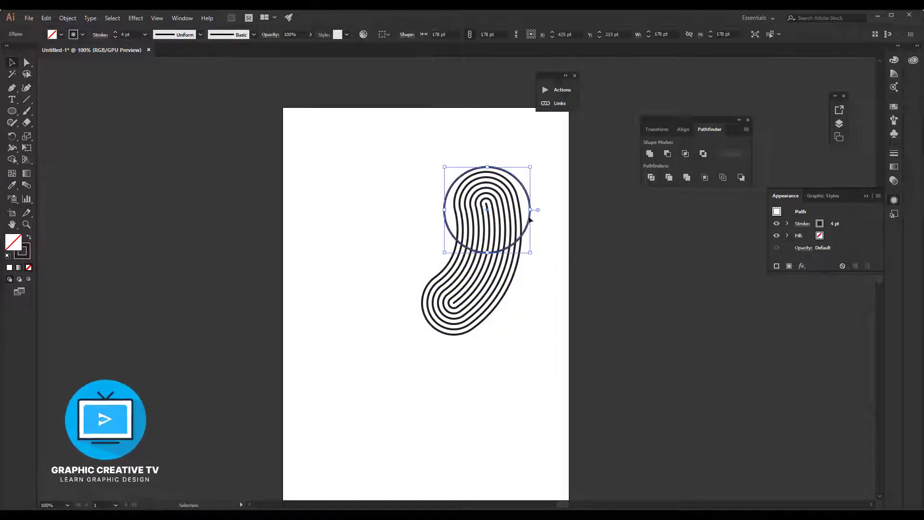
left_click_drag(530, 220, 528, 221)
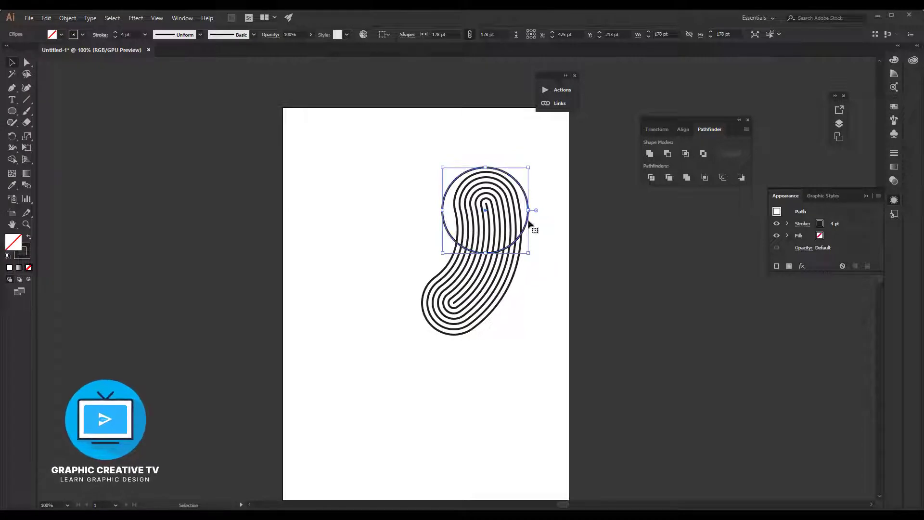
left_click(553, 189)
- Nudge the circle up to Y 211 pt and slightly to the right to even its gap around the outlines
left_click(504, 173)
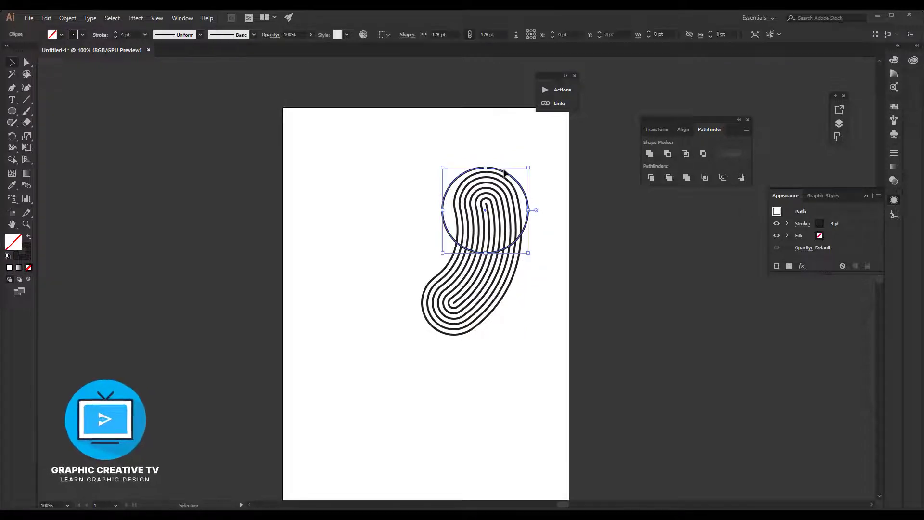
key("Up")
key("Up")
key("Up")
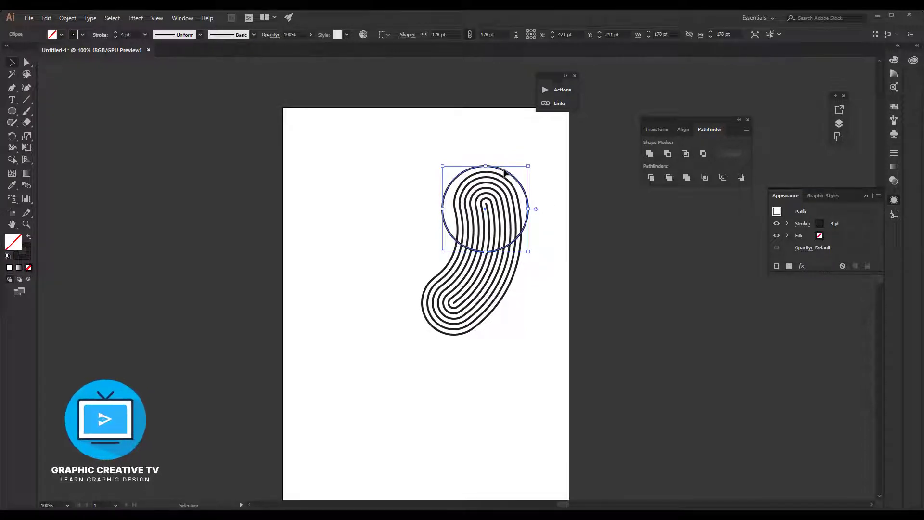
key("Right")
key("Right")
key("Right")
key("Right")
left_click(553, 225)
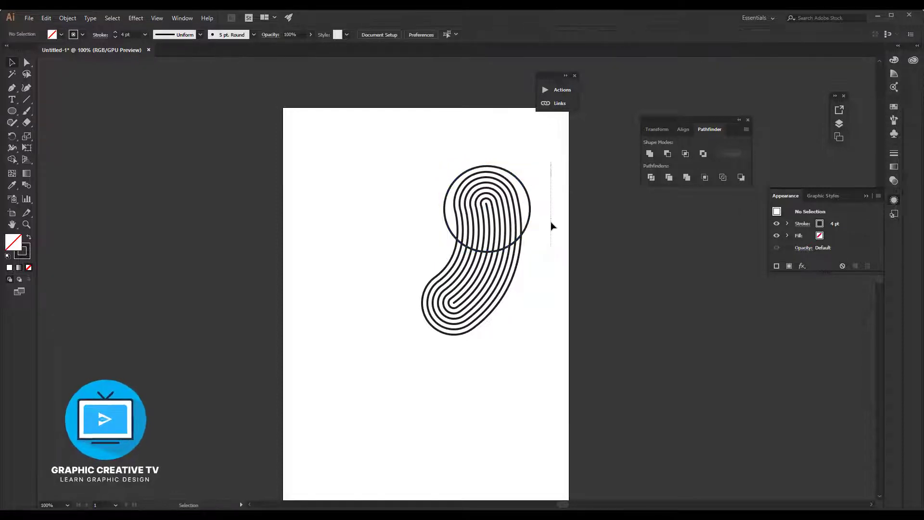
- Split the concentric outlines along the circle and delete the parts lying below it
left_click_drag(552, 247, 465, 367)
left_click(434, 272)
key("a")
left_click_drag(391, 258, 548, 384)
key("Delete")
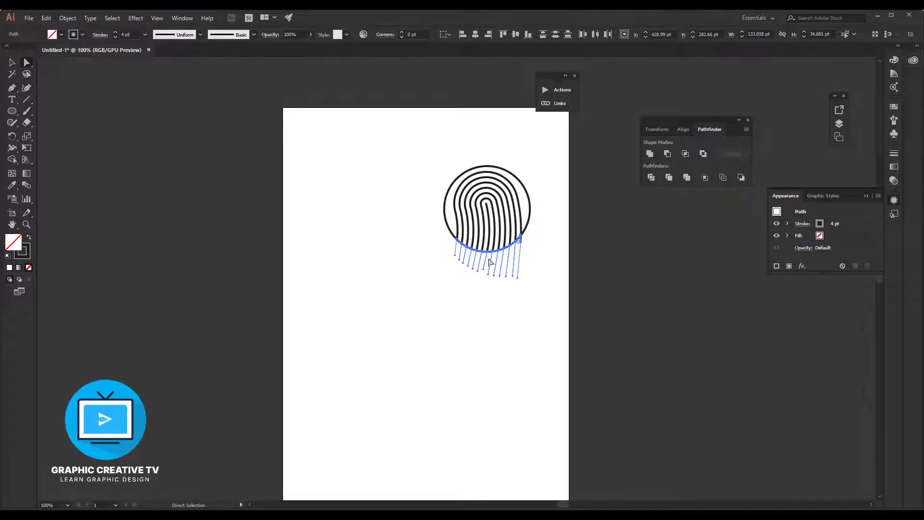
- Delete the six segments of the circle's lower arc that join the ridge ends from the leftmost ridge to the central line
scroll(490, 262, "up", 4)
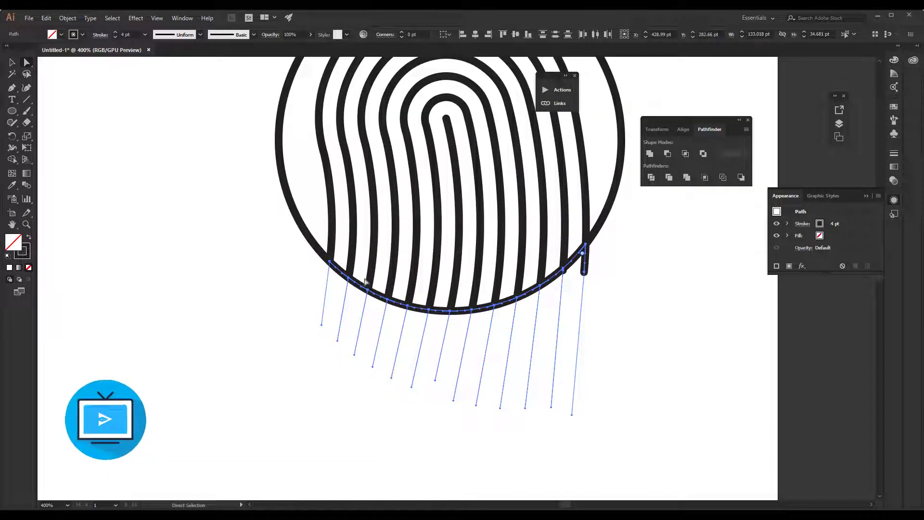
left_click(337, 269)
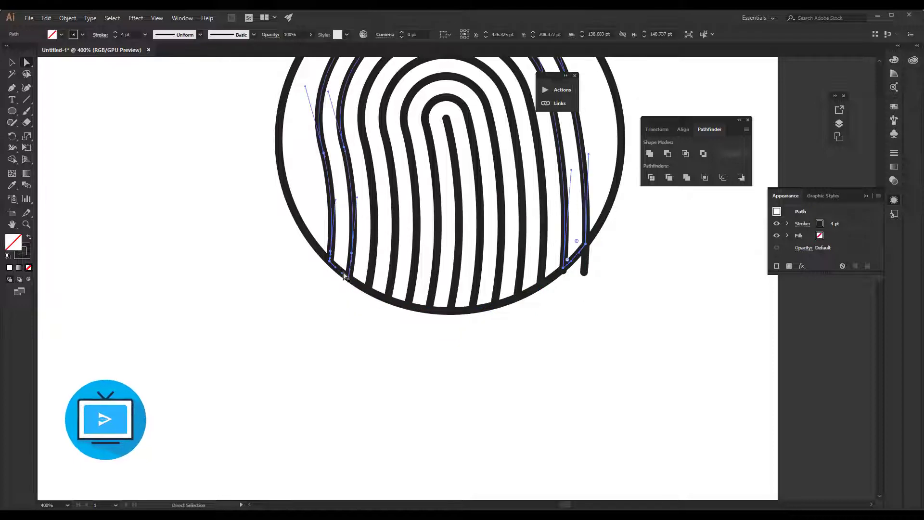
left_click(340, 269)
key("Delete")
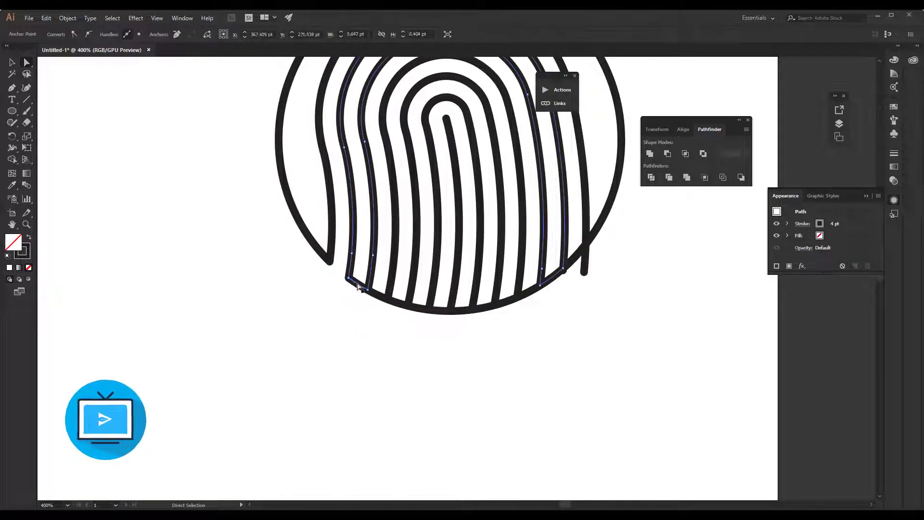
left_click(357, 284)
key("Delete")
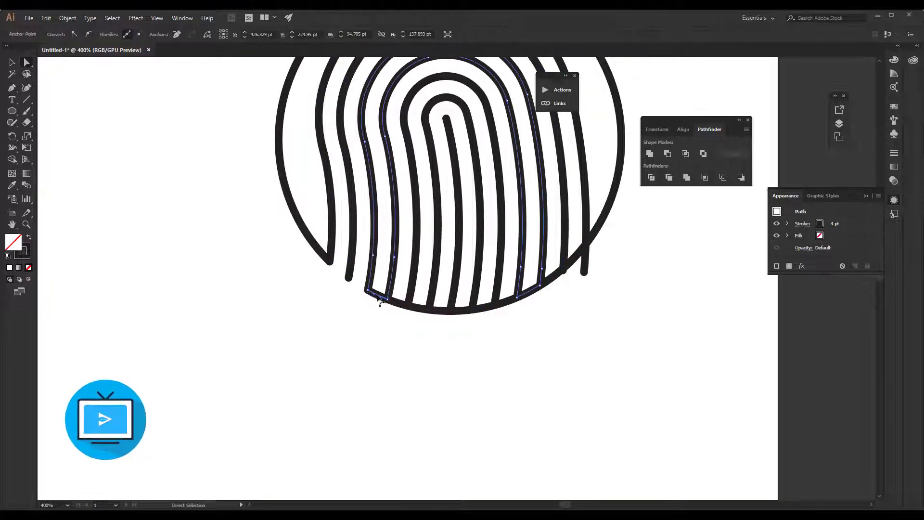
left_click(380, 298)
key("Delete")
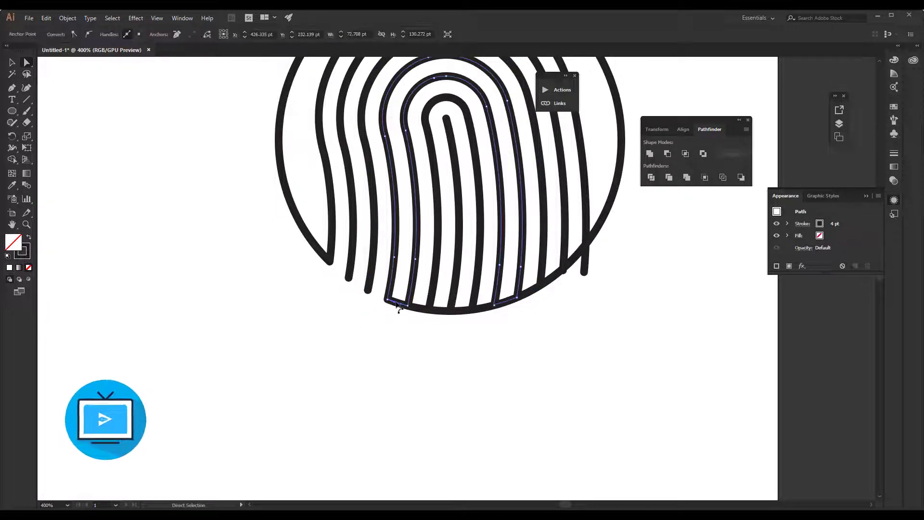
left_click(399, 305)
key("Delete")
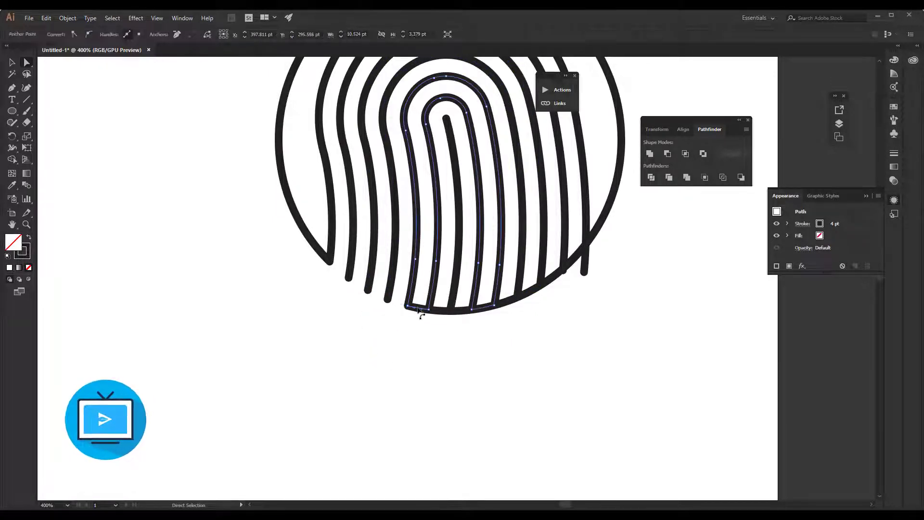
left_click(418, 309)
key("Delete")
left_click(441, 312)
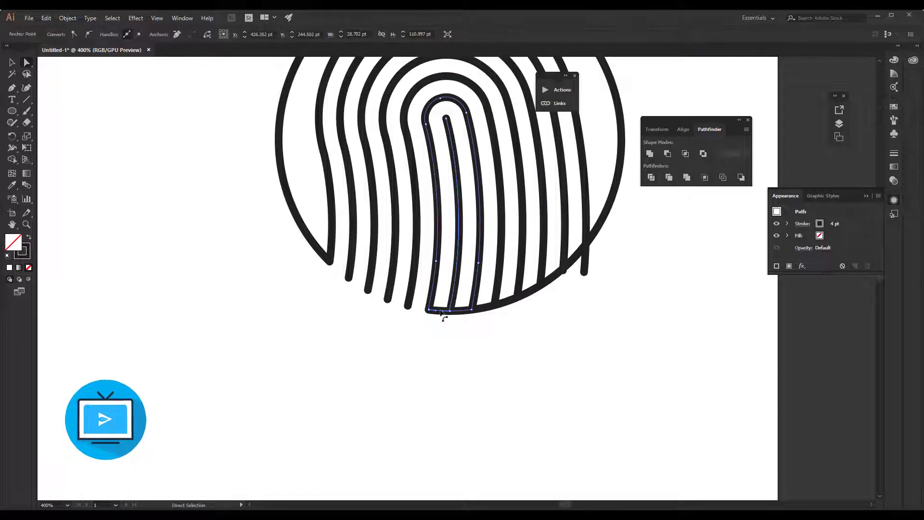
left_click(442, 312)
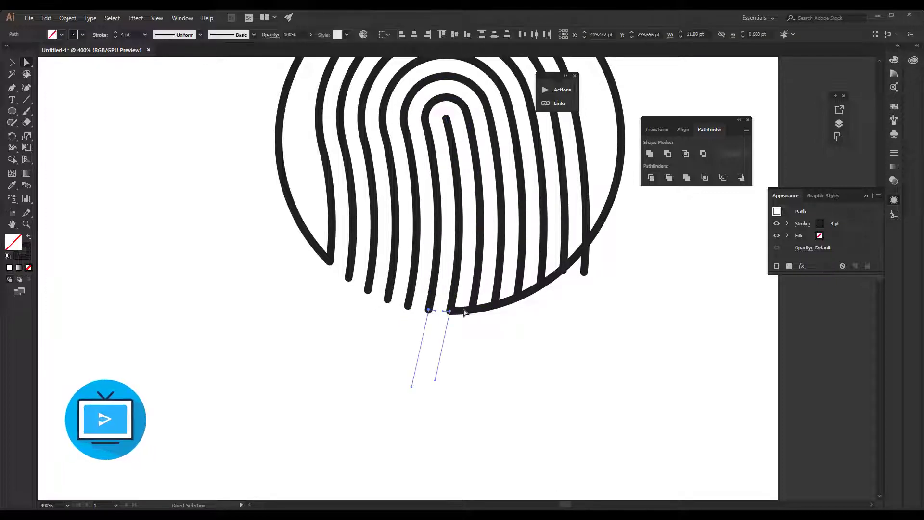
key("Delete")
left_click(462, 312)
key("Delete")
key("Delete")
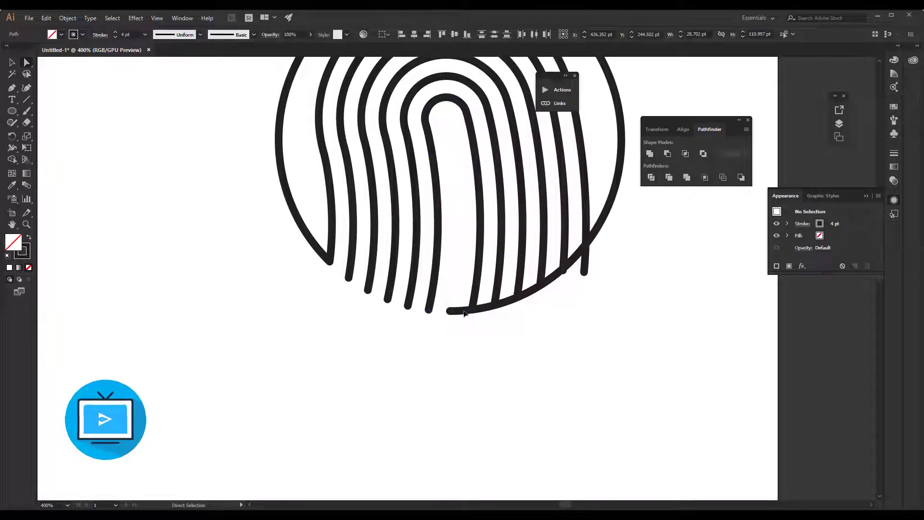
key("ctrl+z")
- Delete the next five segments of the circle's lower arc between the ridge ends to the right of the central line
left_click(467, 316)
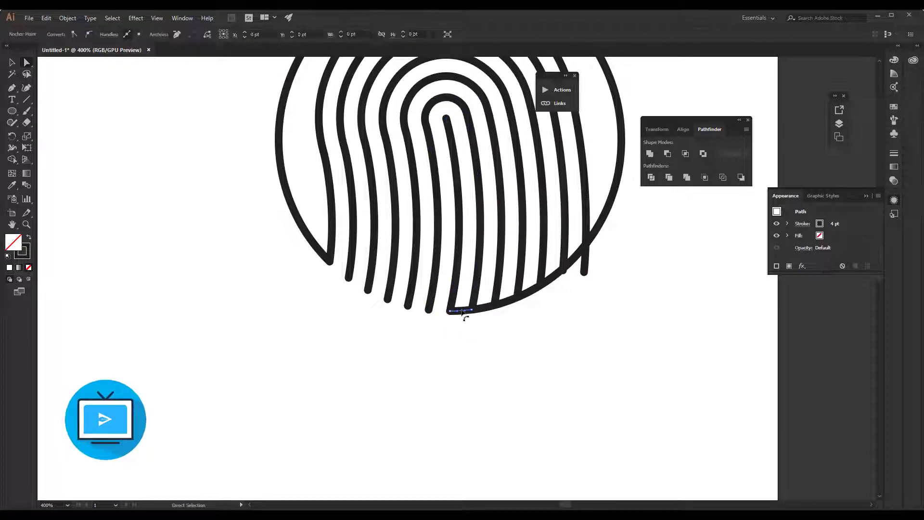
left_click(462, 313)
left_click(483, 313)
left_click(482, 309)
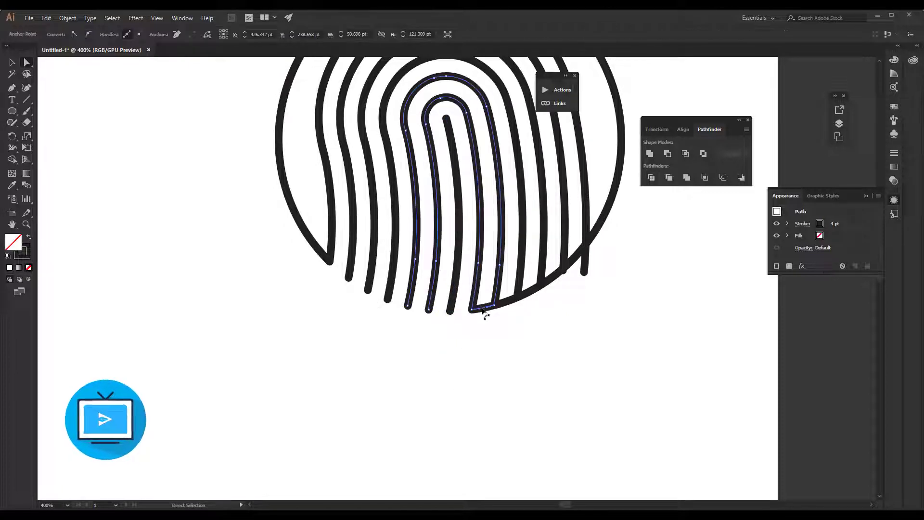
key("Delete")
left_click(501, 306)
left_click(506, 302)
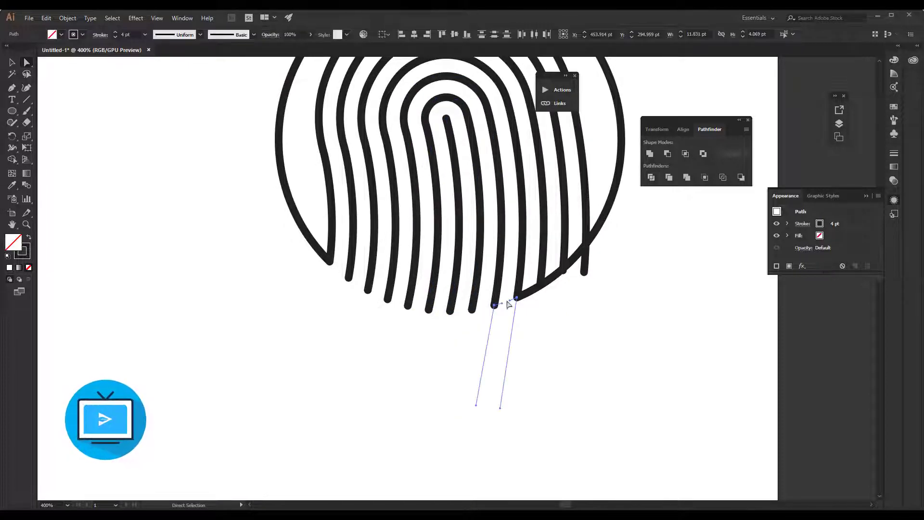
key("Delete")
left_click(529, 294)
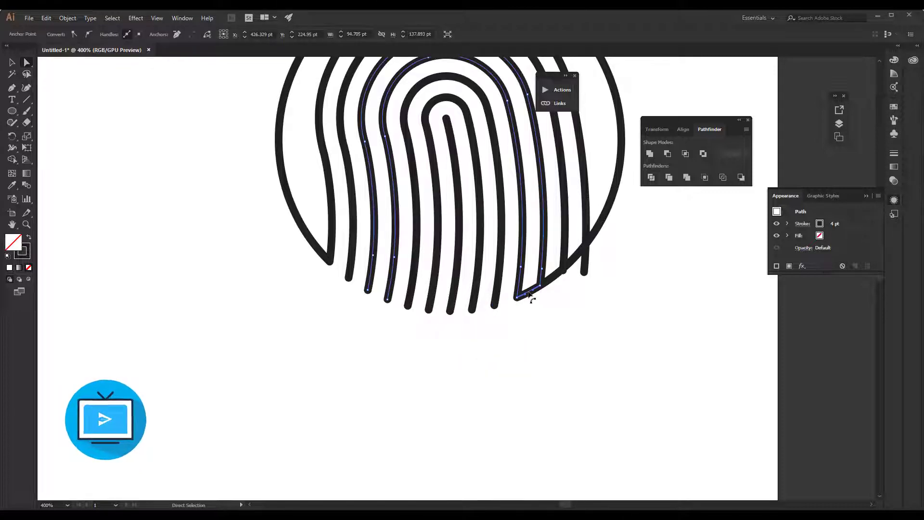
left_click(532, 297)
left_click(532, 293)
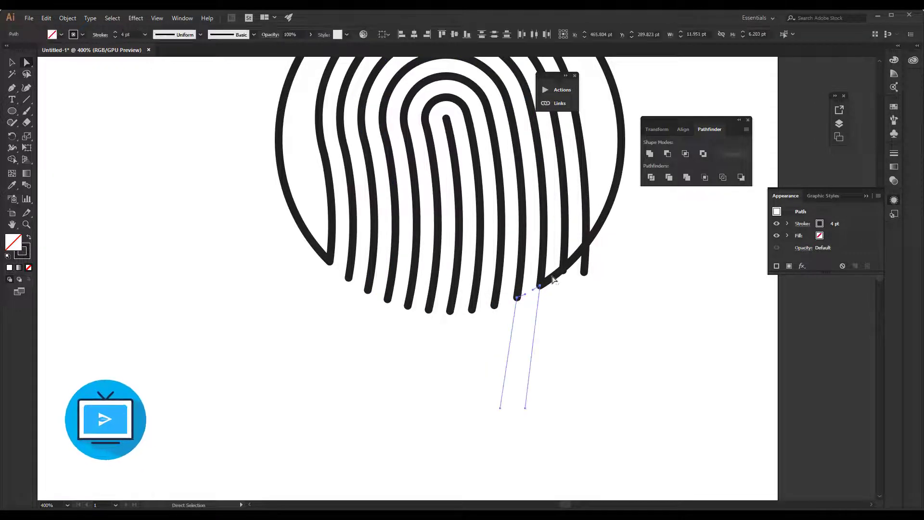
key("Delete")
left_click(555, 275)
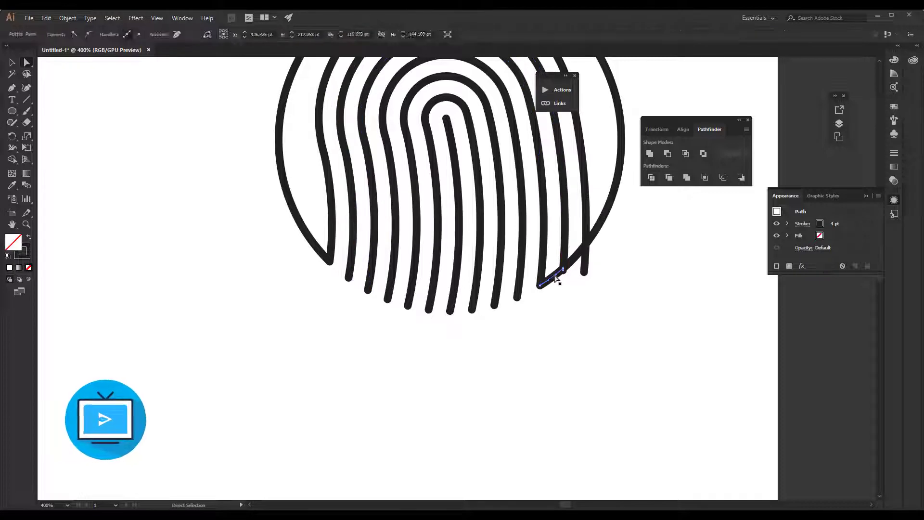
key("Delete")
- Delete the last arc segment between the two rightmost ridge ends and the stub hanging below the outermost ridge
left_click(576, 256)
key("Delete")
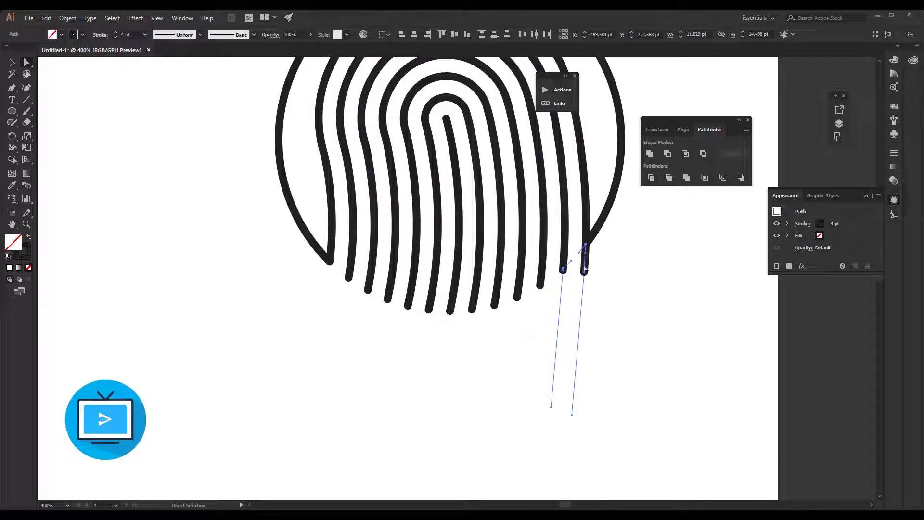
left_click(589, 267)
left_click(586, 265)
key("Delete")
left_click(586, 246)
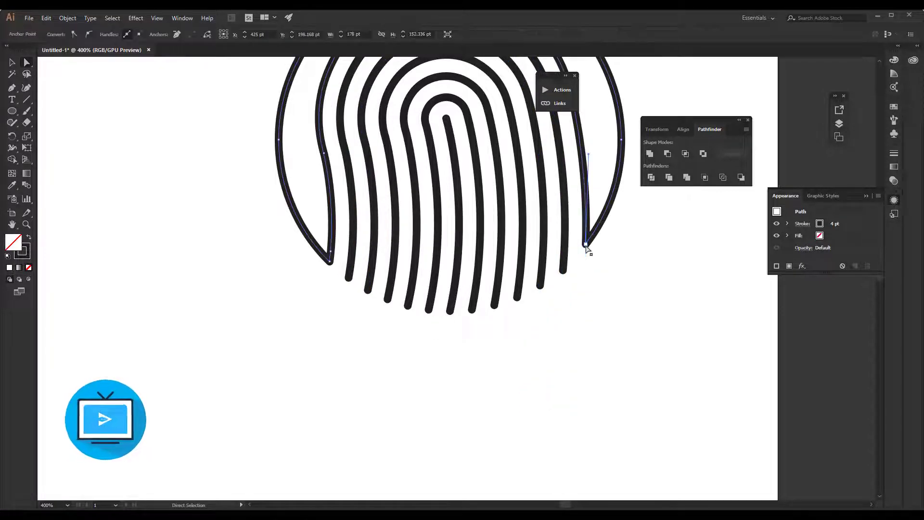
key("Delete")
key("ctrl+z")
- Delete the right half of the remaining circle, leaving the outermost ridge's right end open
left_click(602, 234)
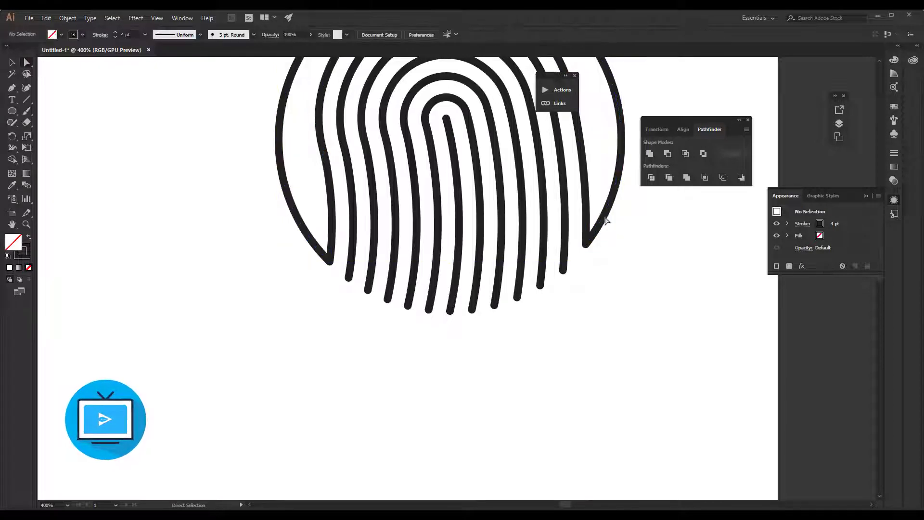
left_click(607, 221)
key("Delete")
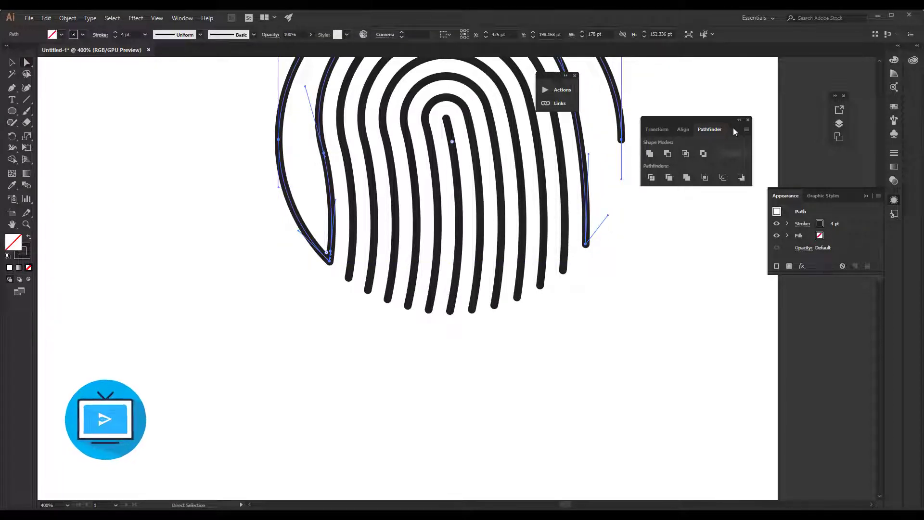
left_click(624, 133)
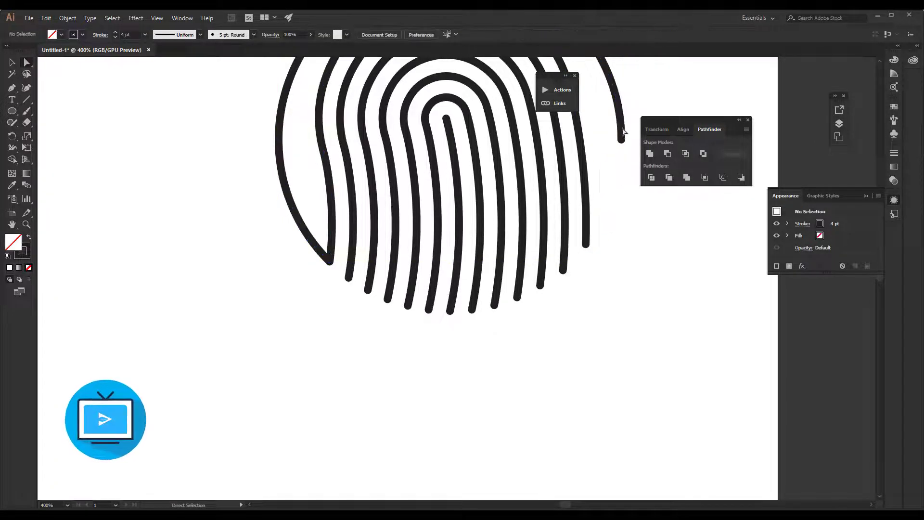
left_click(623, 136)
- Delete the left half of the circle down to the outermost ridge's left end and deselect the artwork
scroll(607, 176, "up", 4)
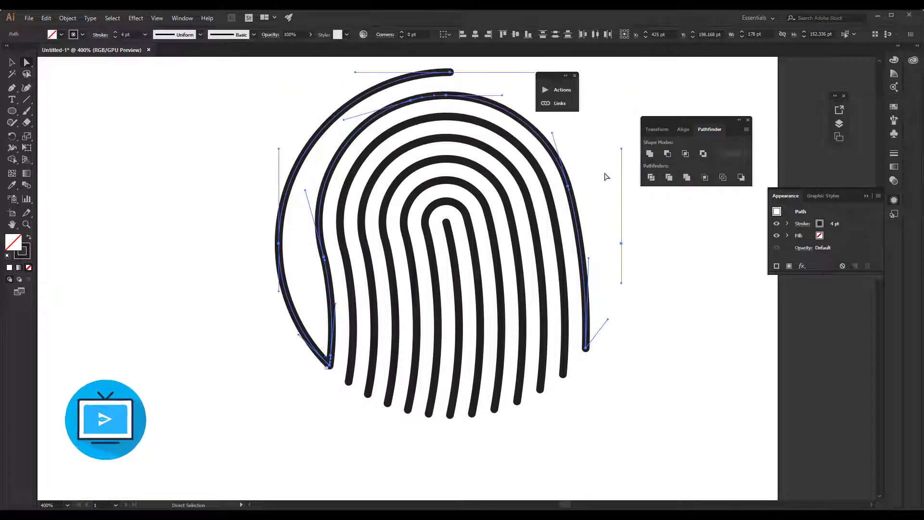
scroll(606, 176, "up", 1)
left_click(223, 226)
left_click(297, 188)
key("Delete")
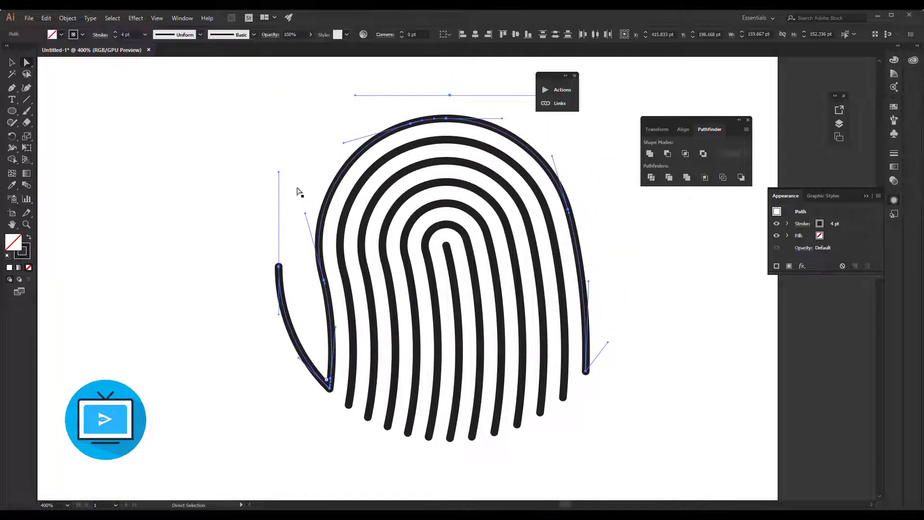
left_click(279, 284)
key("Delete")
left_click(289, 330)
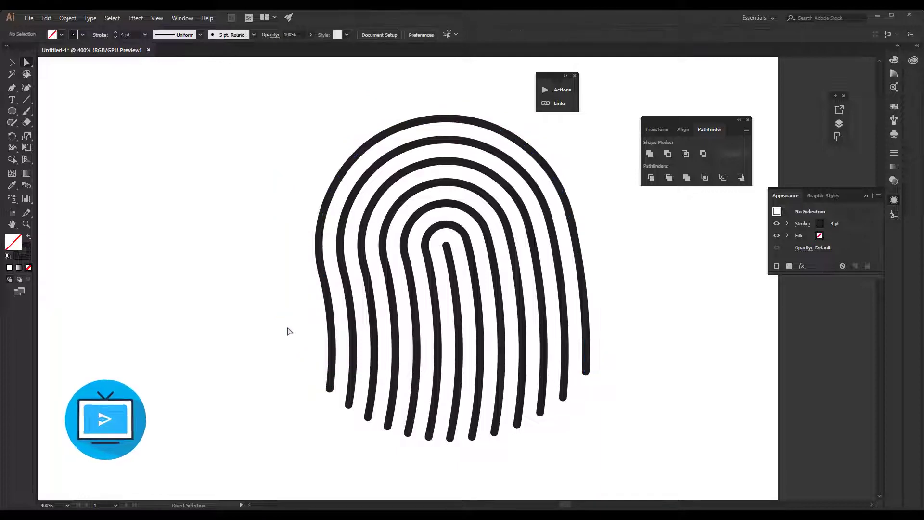
- Add extra anchor points twice to all the fingerprint ridge paths
scroll(629, 304, "down", 1)
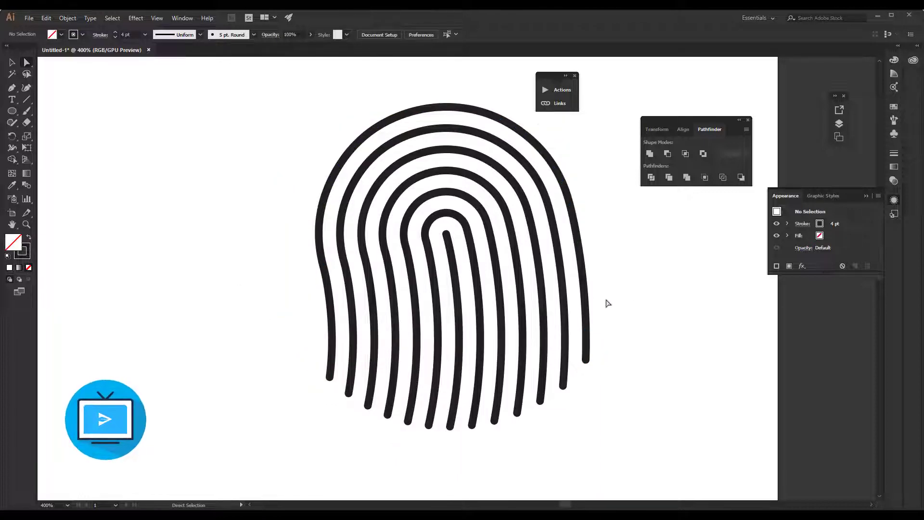
left_click_drag(281, 82, 624, 460)
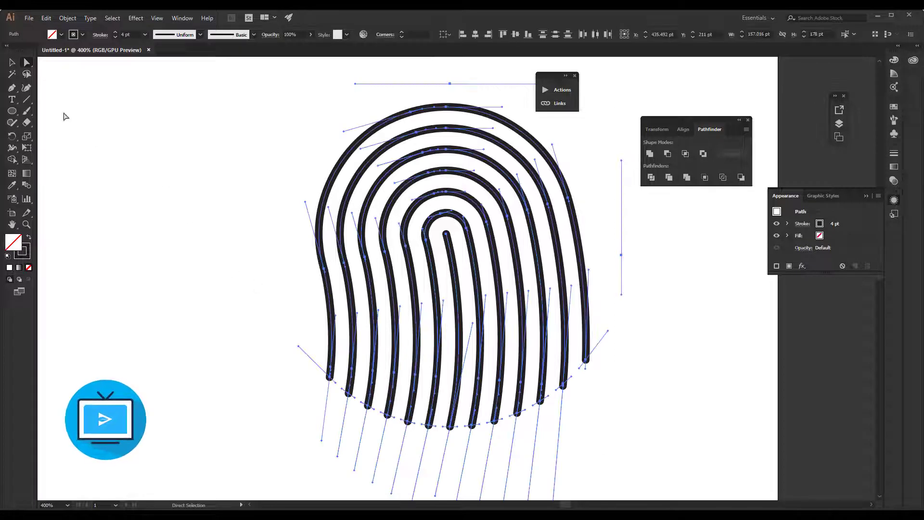
left_click(67, 19)
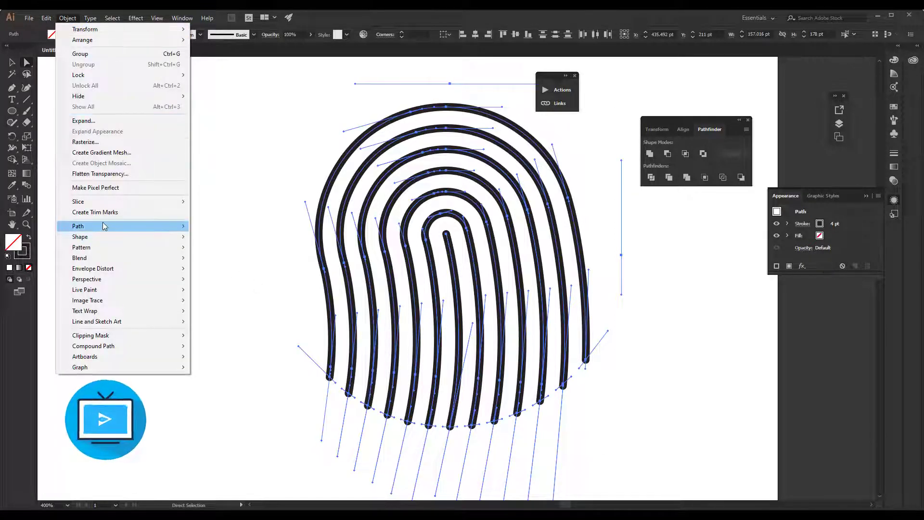
mouse_move(145, 226)
left_click(239, 297)
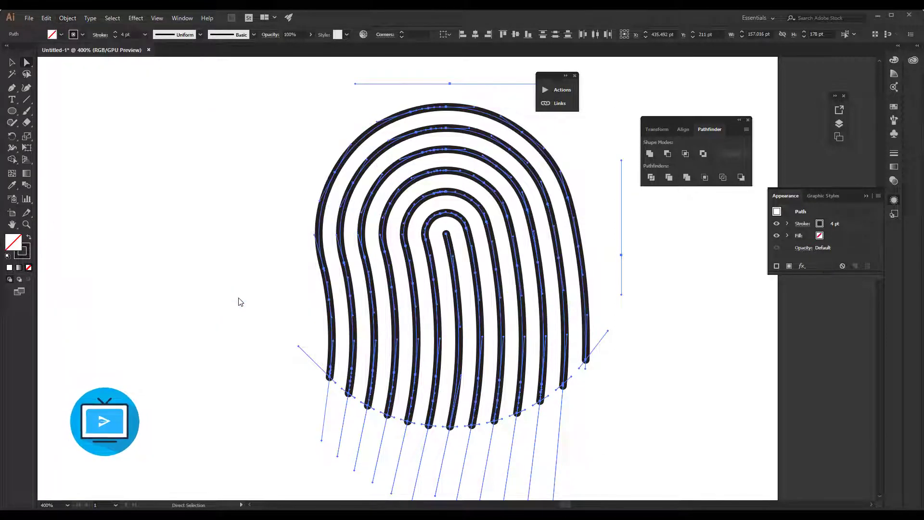
left_click(68, 18)
mouse_move(121, 226)
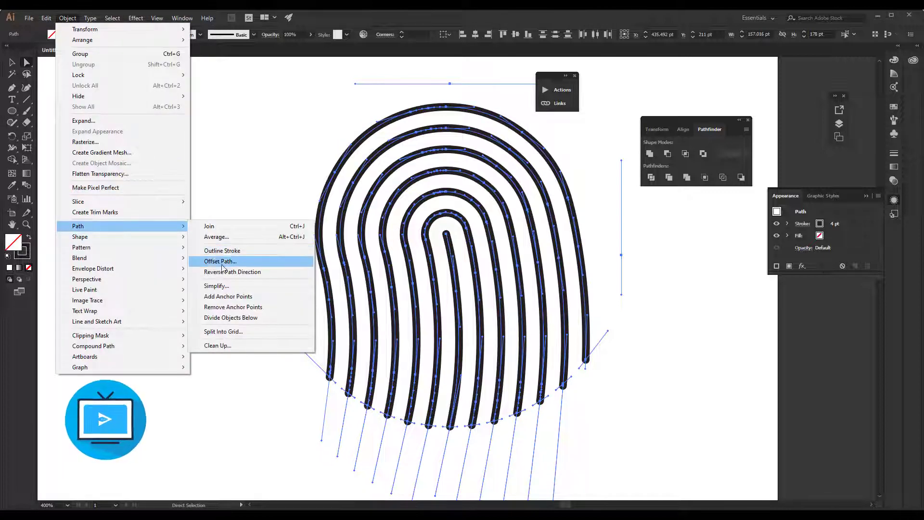
left_click(235, 308)
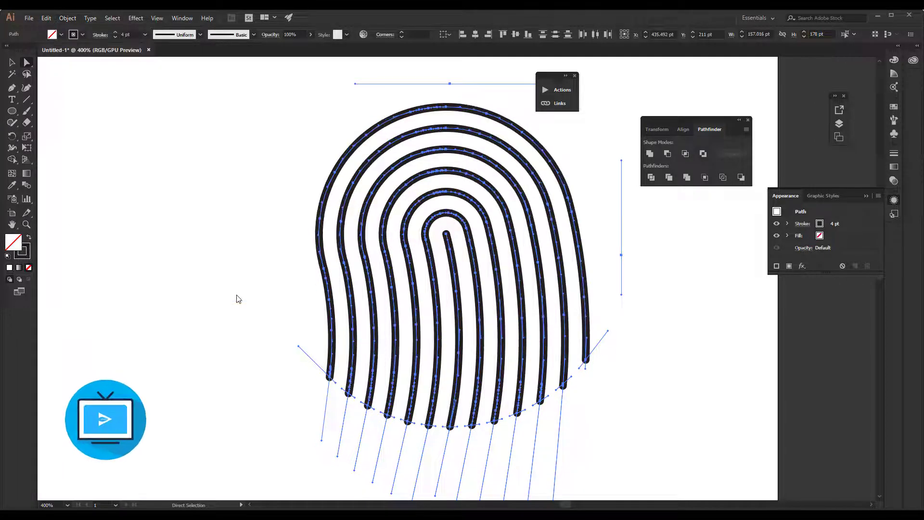
- Cut a gap in the second outermost ridge near its top by deleting two adjoining segments
left_click(223, 213)
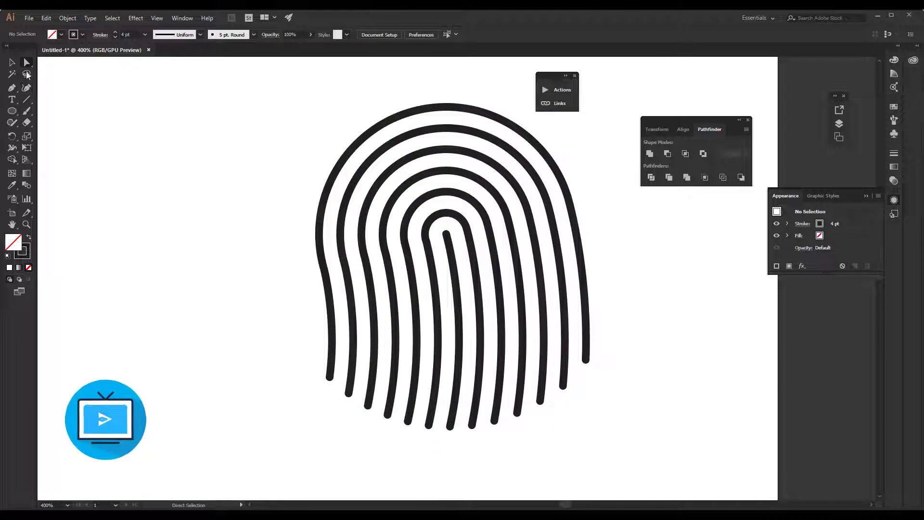
left_click(354, 183)
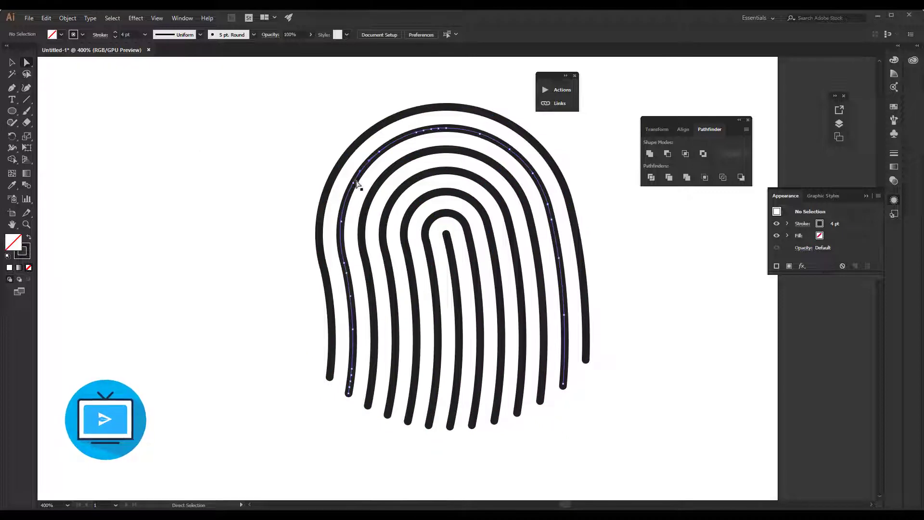
left_click(432, 129)
key("Delete")
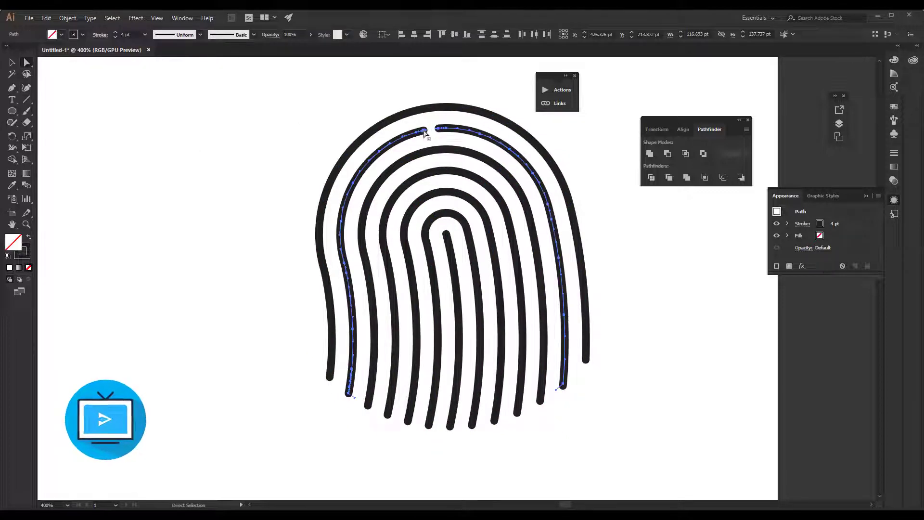
left_click(424, 130)
key("Delete")
- Cut a gap in the upper-left curve of the third outermost ridge
left_click(369, 208)
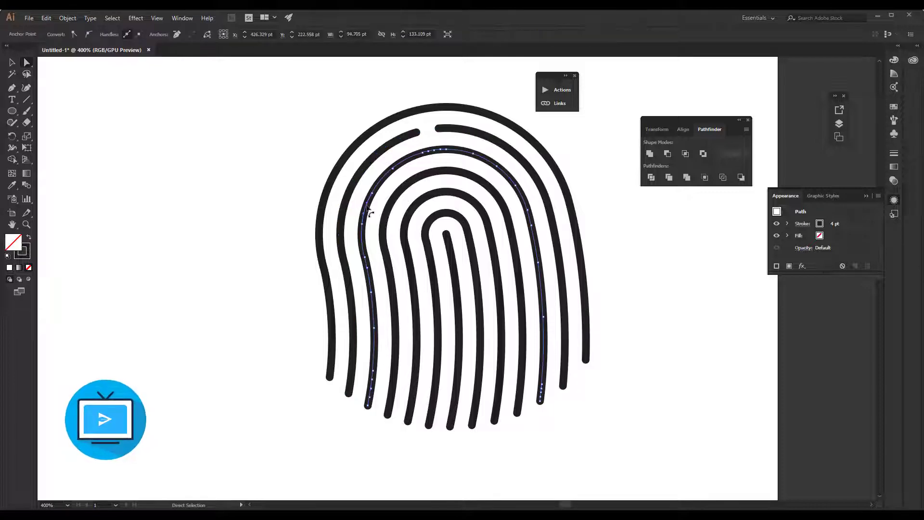
key("Delete")
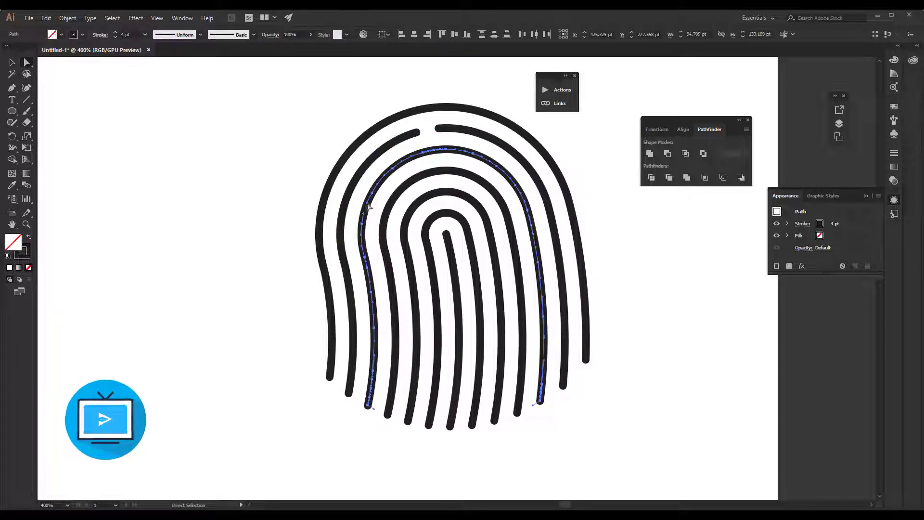
left_click(368, 203, "ctrl")
key("ctrl+z")
key("Delete")
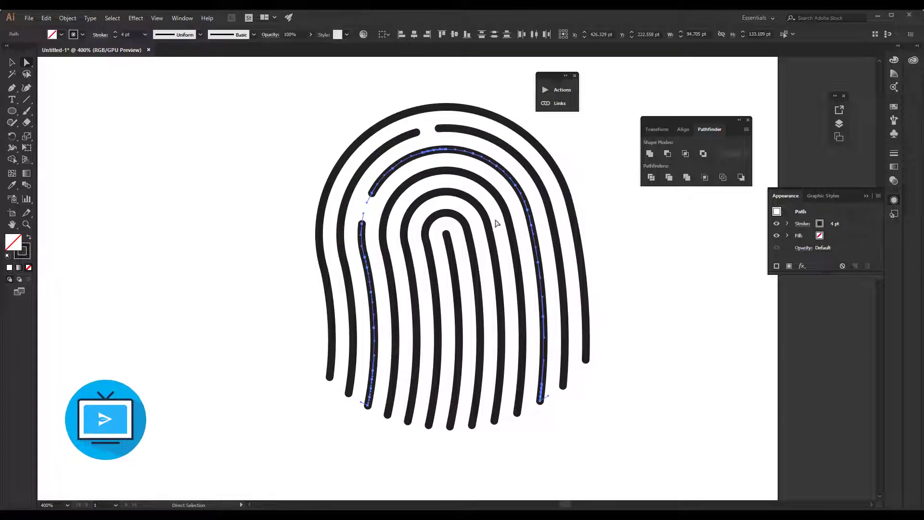
- Cut a gap in the fourth outermost ridge just right of its top and another in the fifth ridge's upper-left curve
left_click(462, 175)
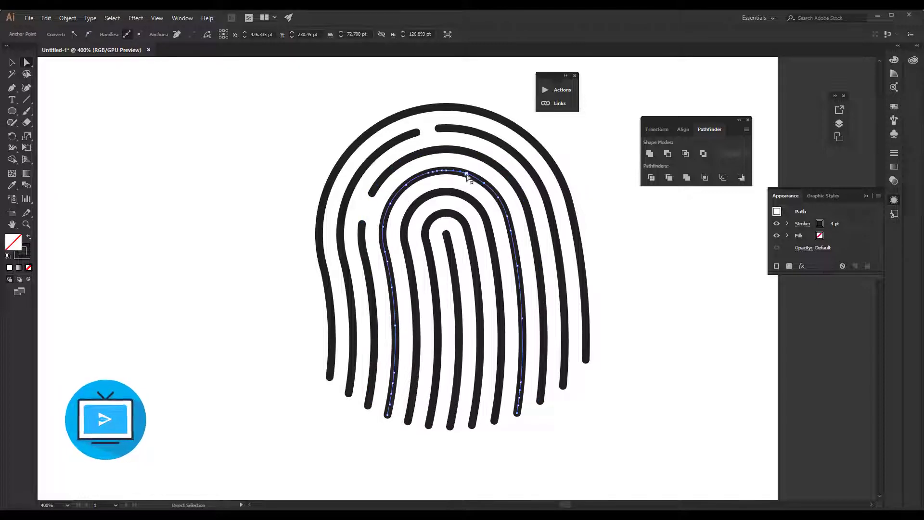
key("Delete")
left_click(468, 197)
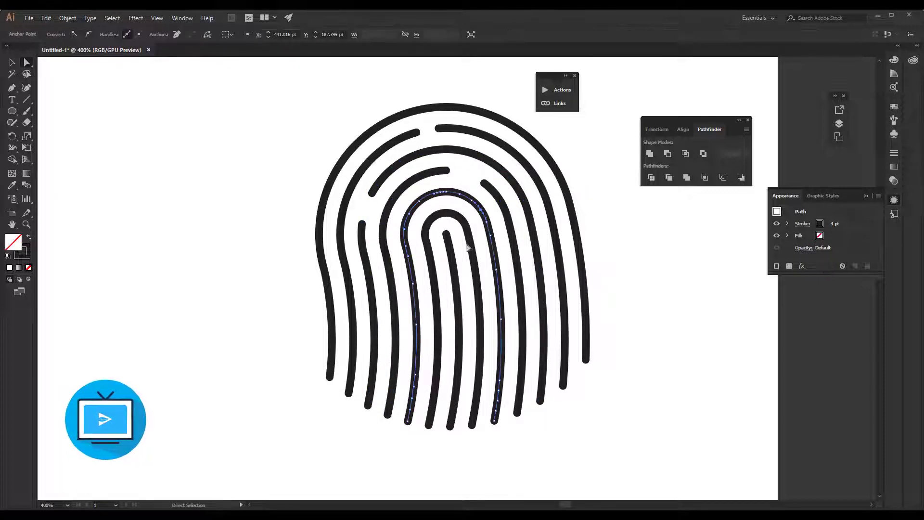
left_click(421, 205)
key("Delete")
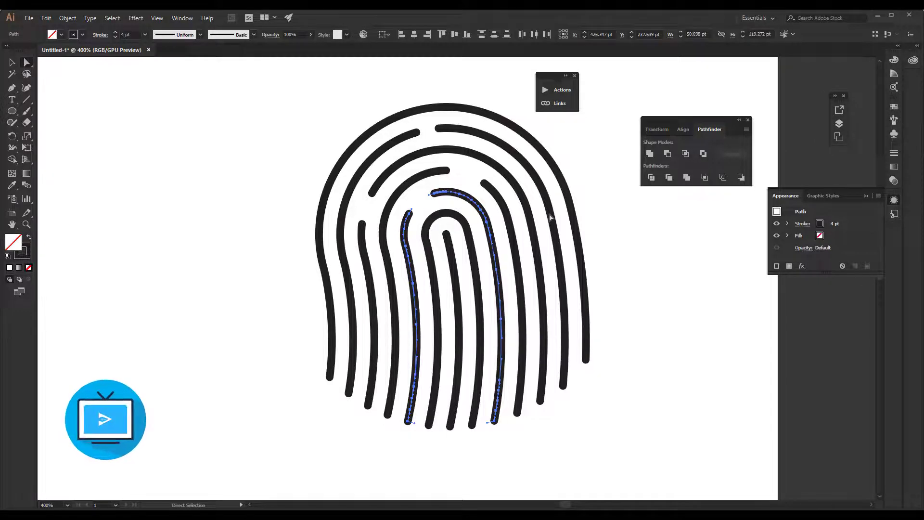
- Try to cut a gap in the upper-right part of the third outermost ridge
left_click(519, 263)
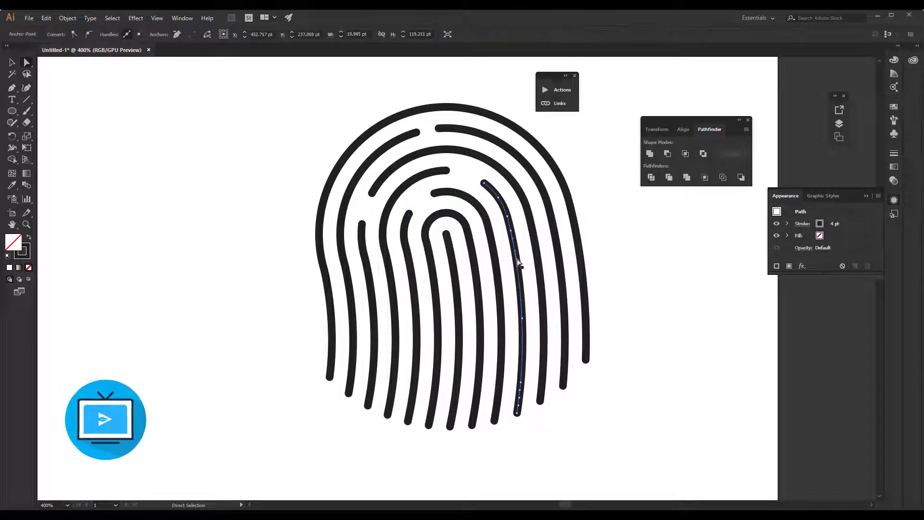
left_click(532, 226)
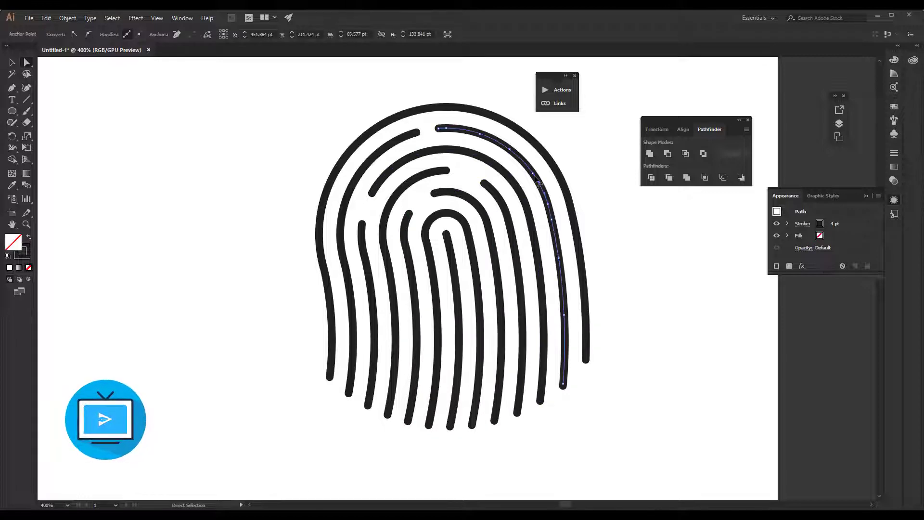
left_click(534, 242)
key("Delete")
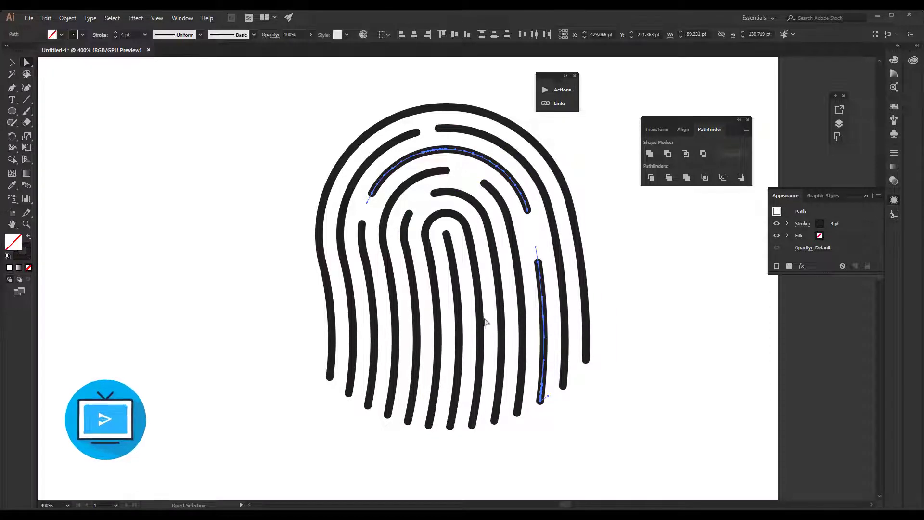
key("ctrl+j")
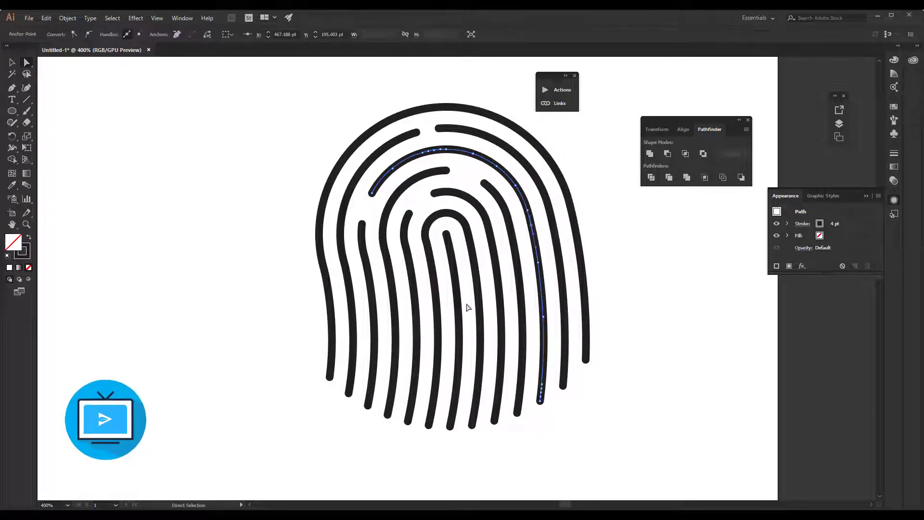
- Add extra anchor points once more to all the fingerprint ridge paths and deselect them
left_click_drag(283, 166, 589, 397)
left_click(59, 18)
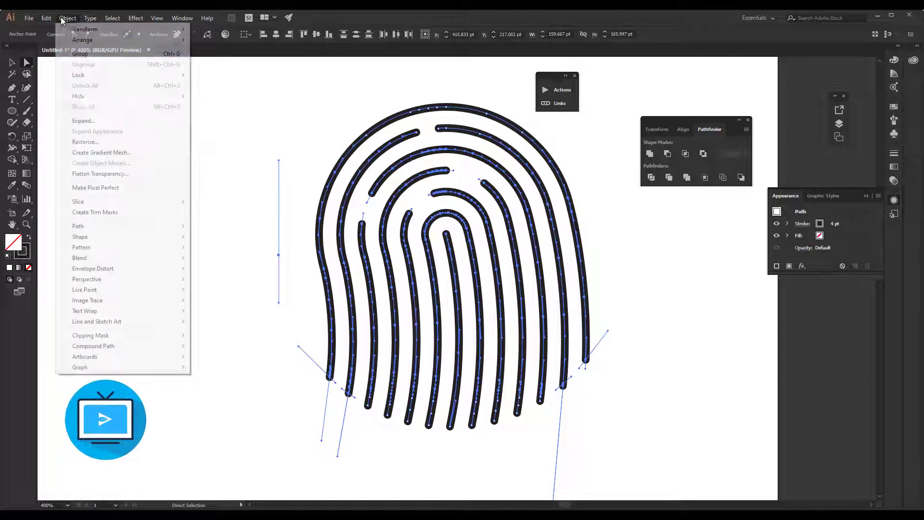
mouse_move(104, 226)
left_click(241, 299)
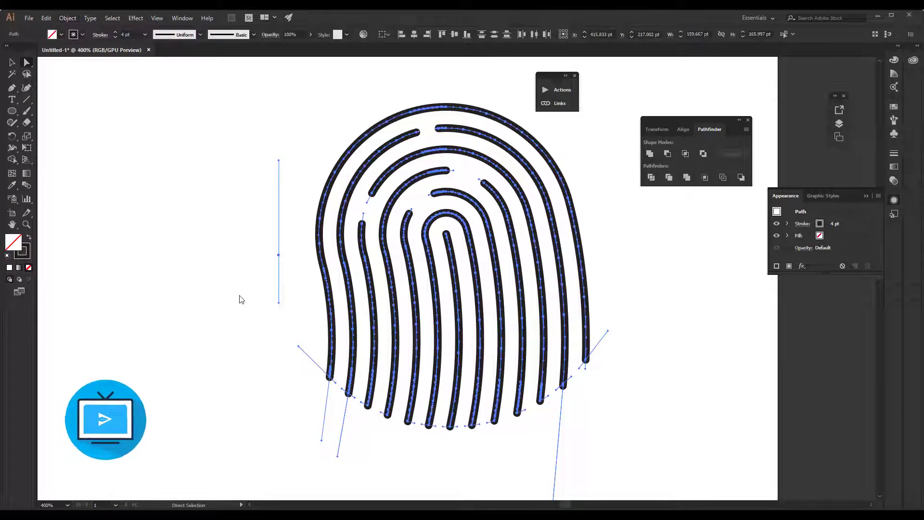
left_click(214, 226)
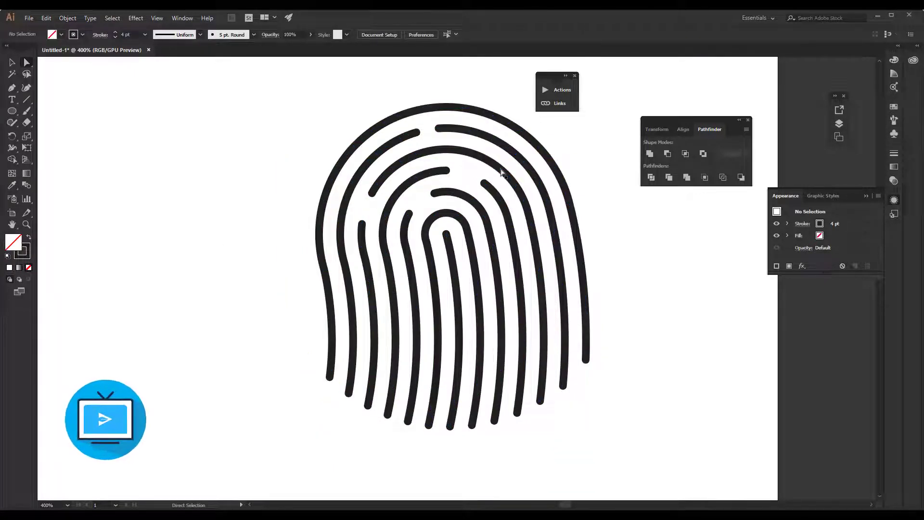
- Cut a short gap in the upper-right curve of the third outermost ridge and deselect the artwork
left_click(533, 227)
left_click(529, 211)
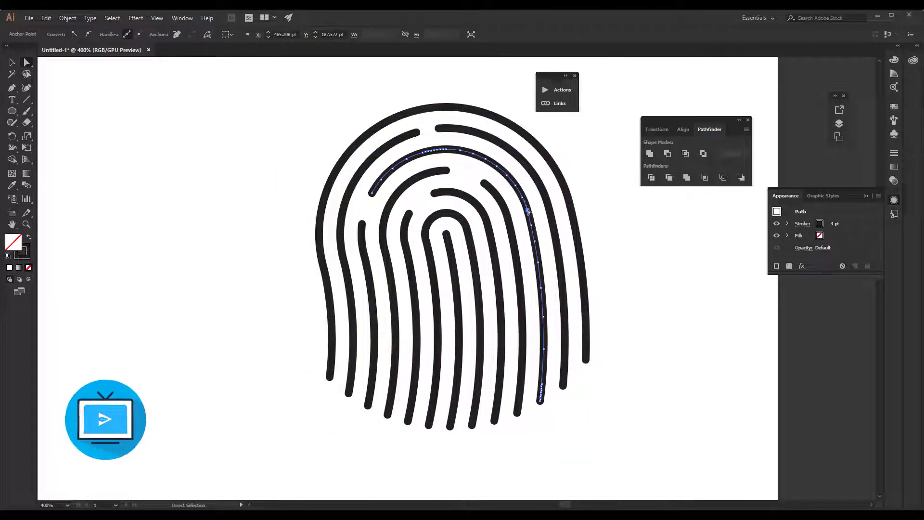
key("Delete")
left_click(529, 215)
key("Delete")
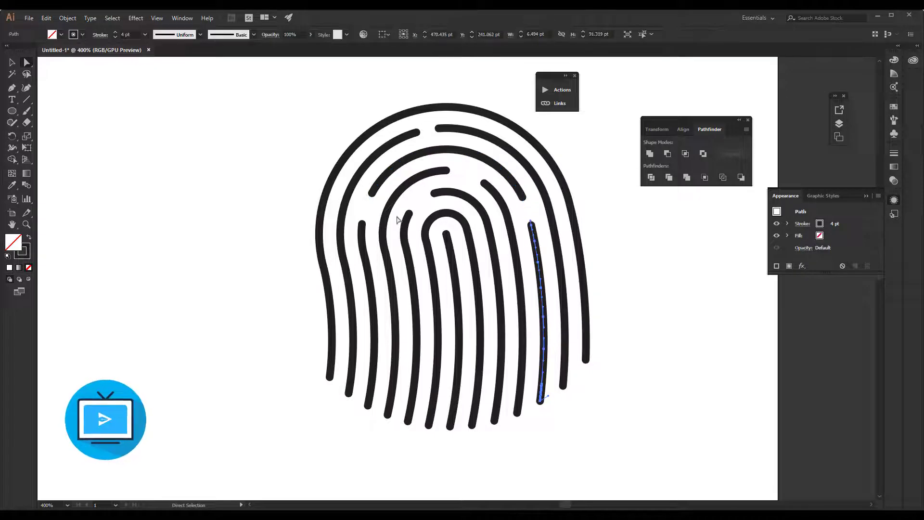
left_click(12, 63)
left_click(231, 185)
- Move the whole fingerprint group toward the left side of the artboard and deselect it
scroll(527, 326, "up", 7)
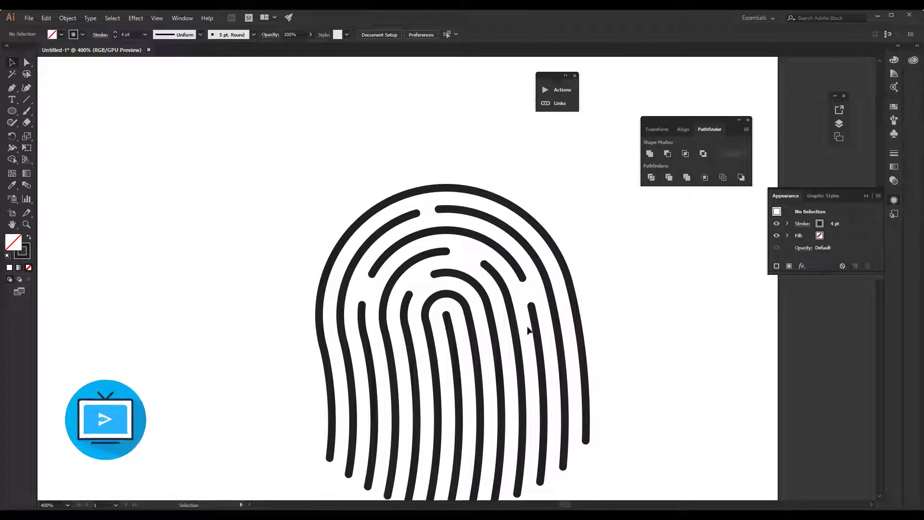
scroll(527, 326, "down", 9)
scroll(528, 326, "up", 4)
scroll(527, 326, "down", 4)
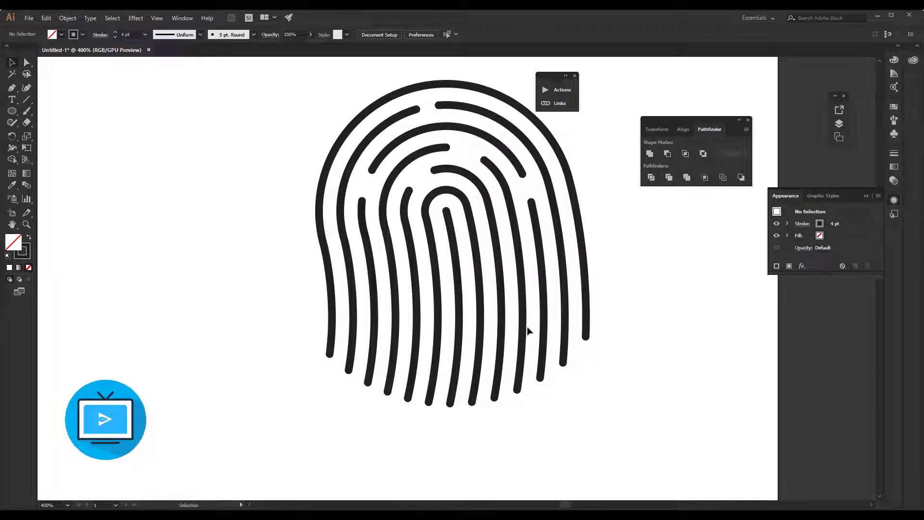
left_click_drag(477, 312, 593, 355)
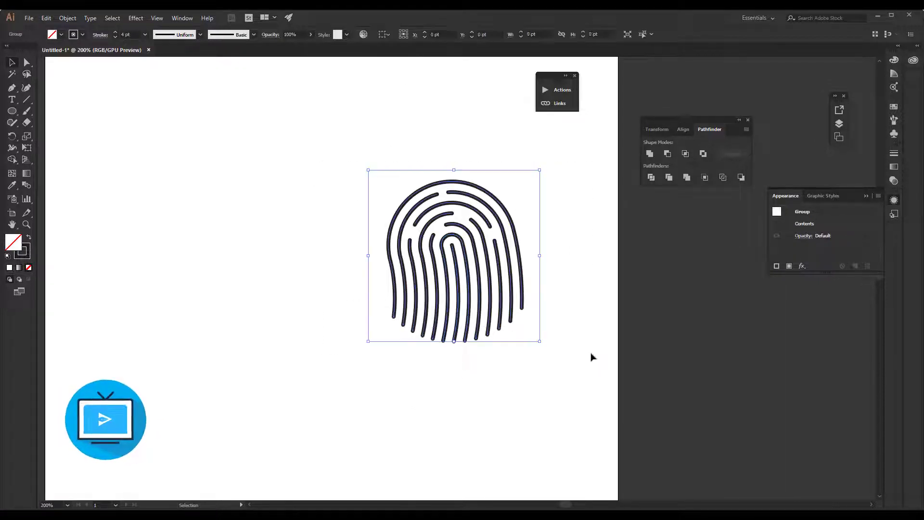
left_click_drag(481, 282, 301, 254)
left_click(183, 221)
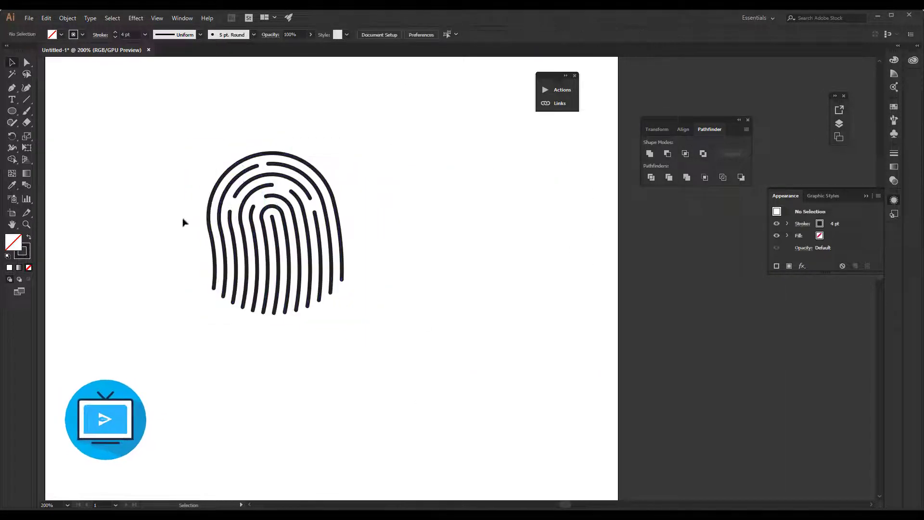
- Draw a circle about 155 pt in diameter over the fingerprint with the Ellipse tool
mouse_move(139, 108)
left_mouse_down()
mouse_move(295, 365)
mouse_move(372, 339)
left_mouse_up()
left_click(380, 335)
key("l")
left_click_drag(198, 164, 347, 312)
left_click(12, 62)
left_click(56, 116)
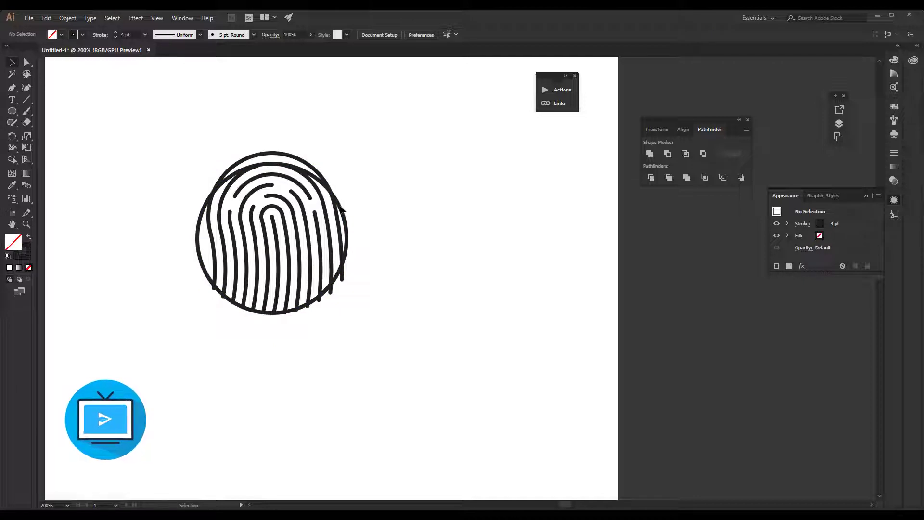
- Move the circle up so it surrounds the fingerprint's top arch and crosses the ridges' lower ends
left_click_drag(341, 208, 342, 198)
left_click_drag(344, 195, 342, 190)
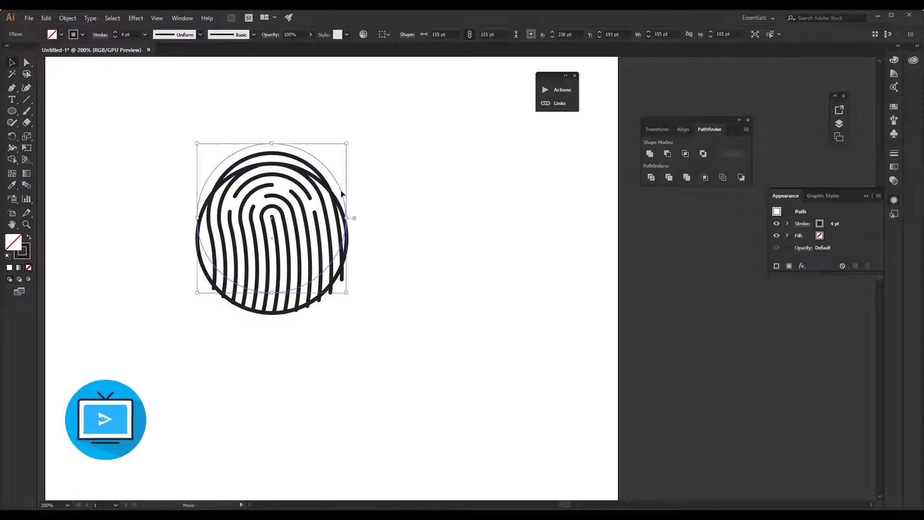
left_click(381, 208)
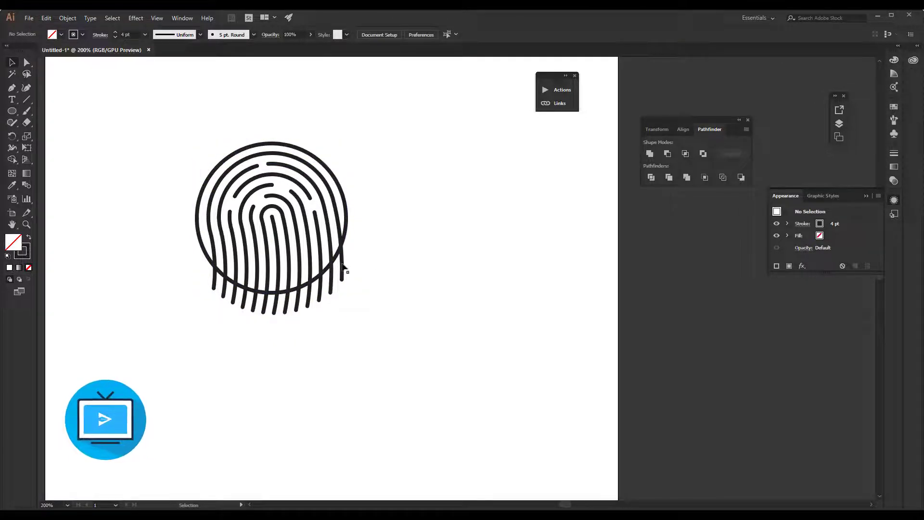
- Make a clipping mask from the circle and the fingerprint ridges, and move the clipped fingerprint slightly down and right
left_click(342, 264)
right_click(337, 180)
left_click(391, 250)
left_click(472, 232)
left_click_drag(409, 173, 331, 238)
right_click(337, 208)
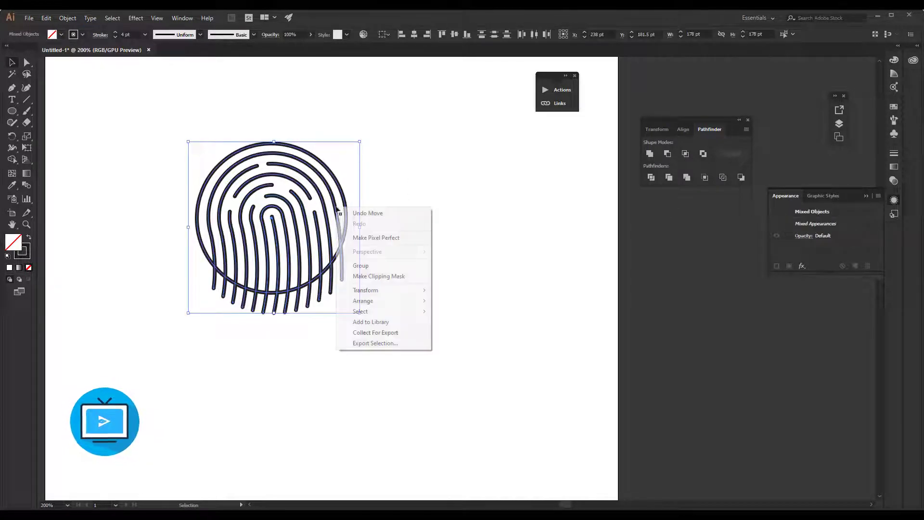
left_click(368, 282)
left_click(407, 245)
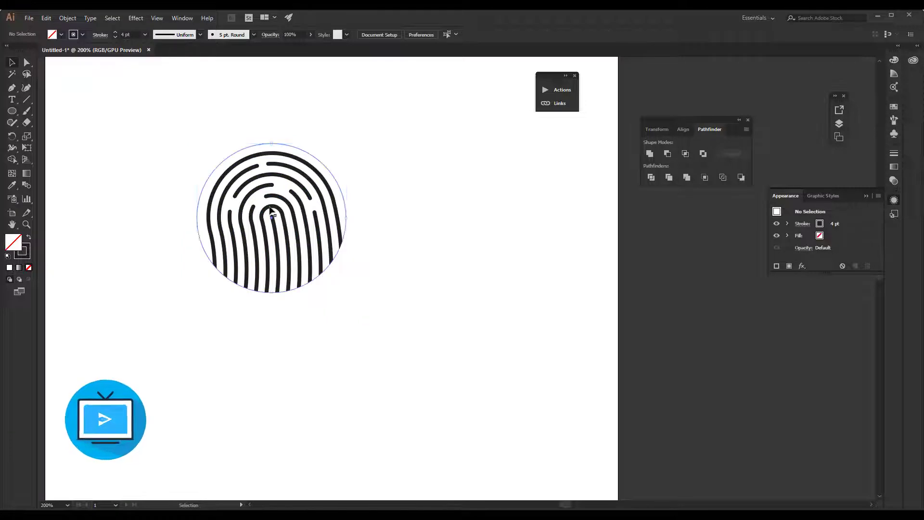
left_click_drag(271, 212, 313, 226)
left_click(457, 282)
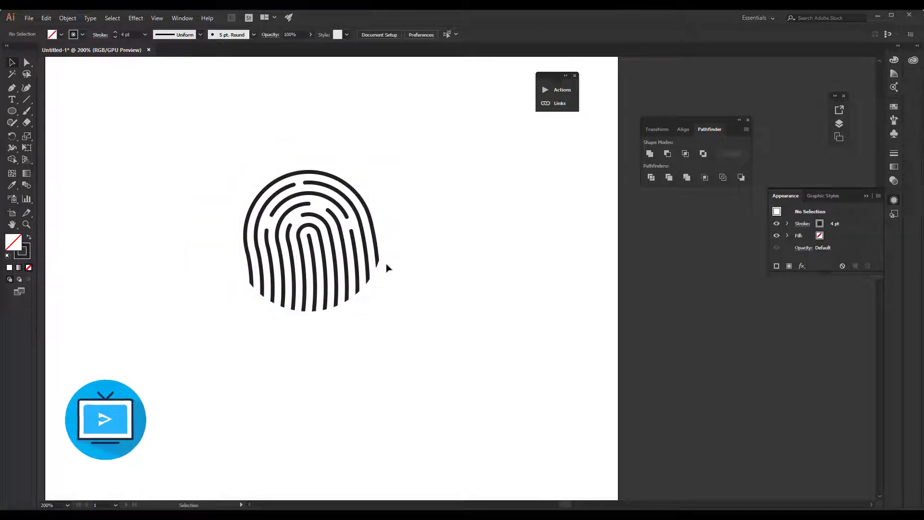
- Inside the clip group, cut a gap in the right side of the fifth outermost ridge and leave the group
scroll(389, 268, "up", 2)
double_click(315, 265)
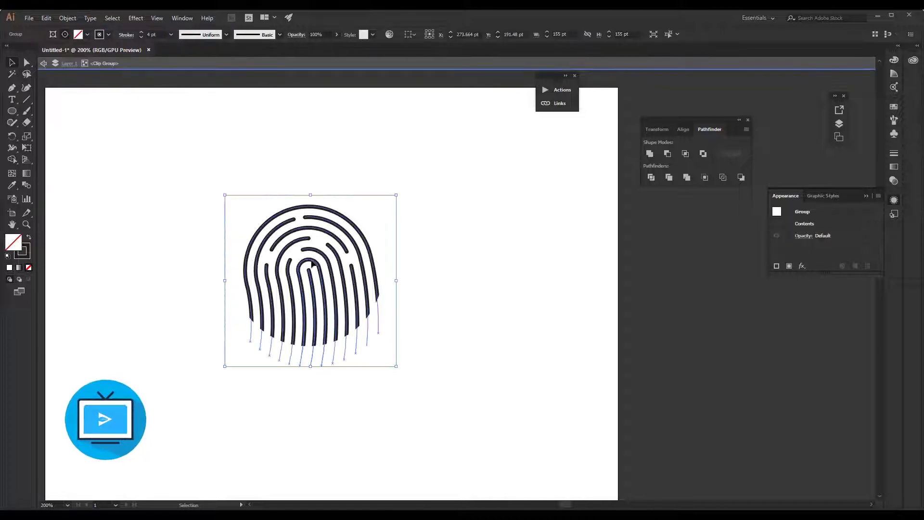
left_click(27, 62)
left_click(322, 256)
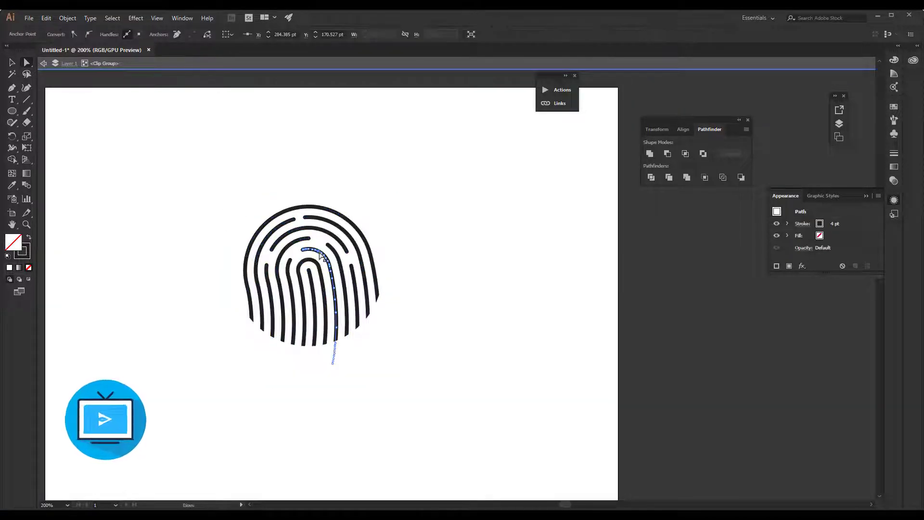
left_click(332, 283)
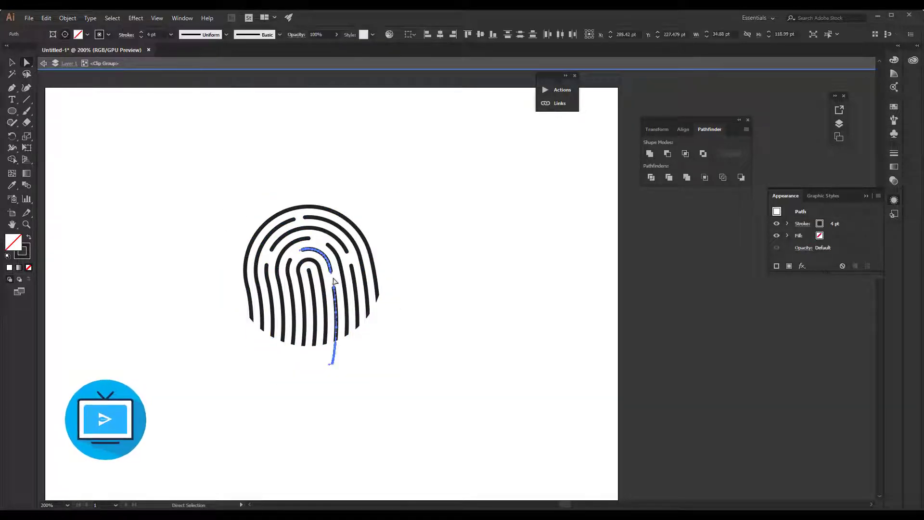
left_click(13, 63)
left_click(45, 66)
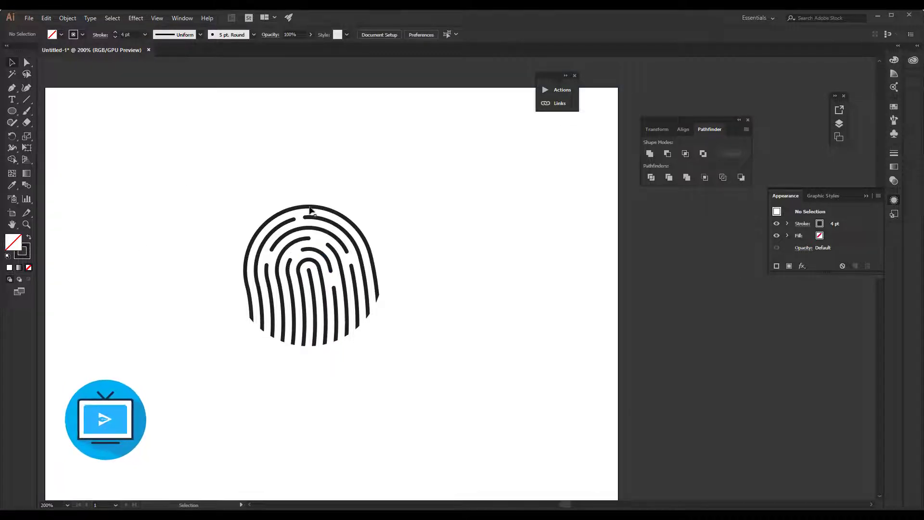
- Move the clipped fingerprint to the upper middle of the artboard and deselect it
left_click(295, 297)
left_click(317, 117)
left_click_drag(354, 246, 392, 216)
left_click(226, 191)
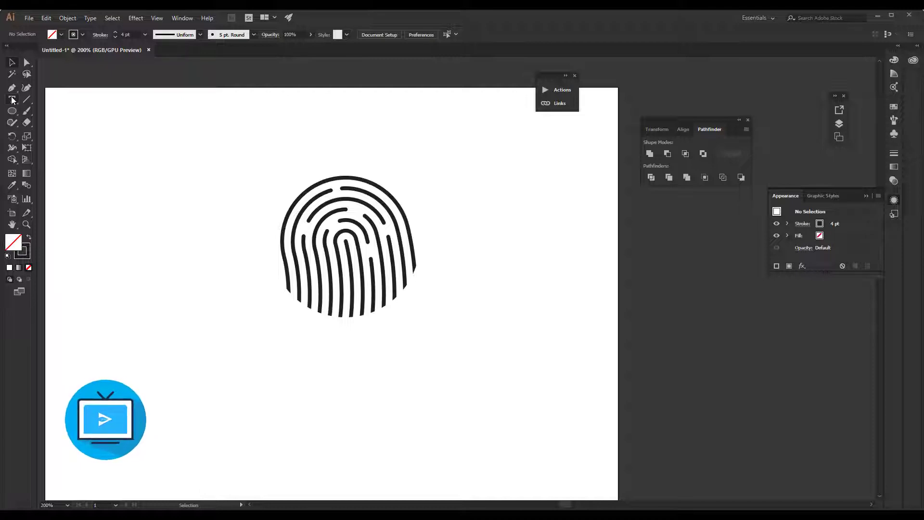
left_click(309, 222)
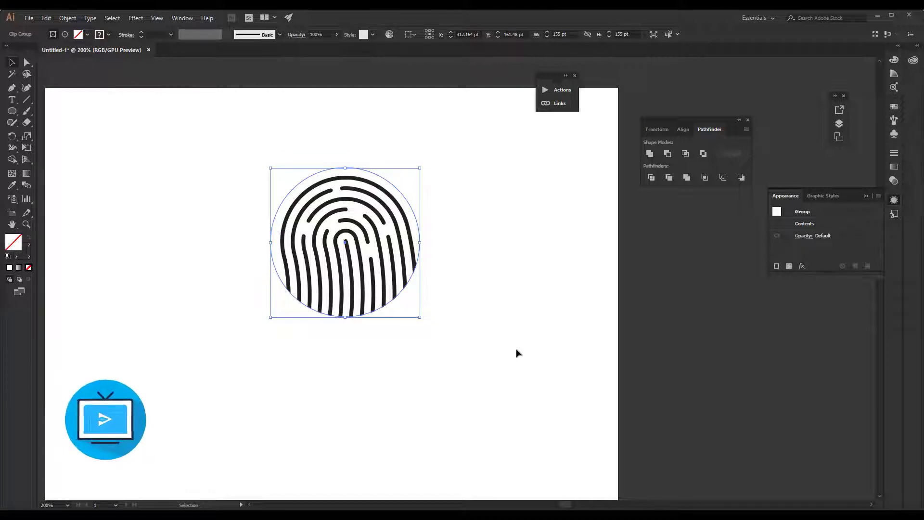
left_click(527, 356)
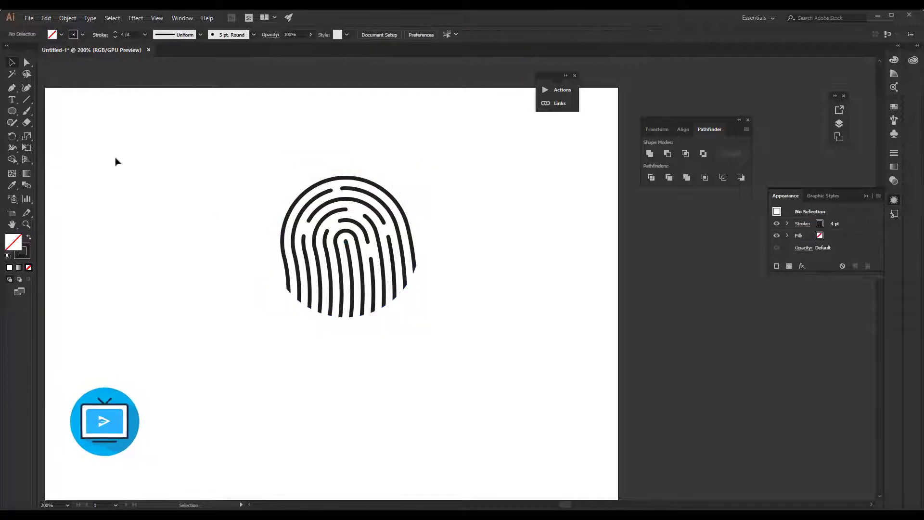
- Add the text FINGERPRINT below the fingerprint icon
left_click(12, 99)
left_click(276, 341)
type("Fl")
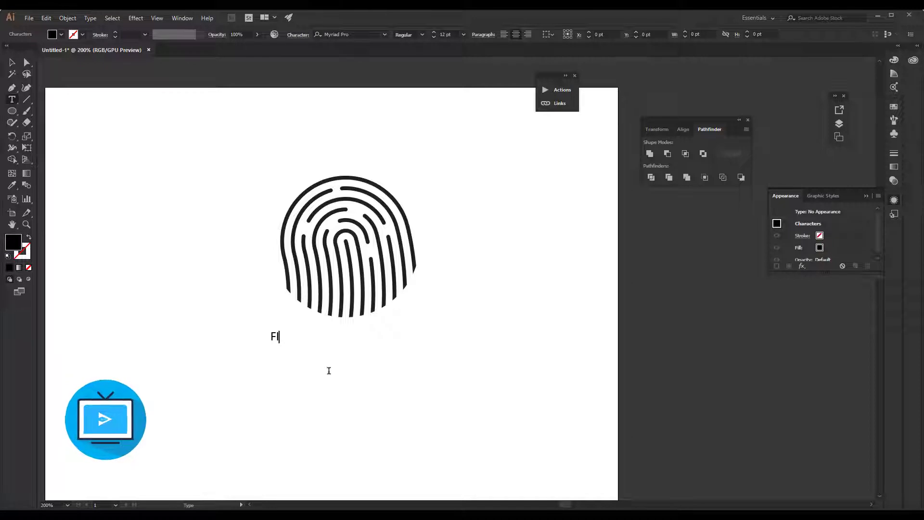
type("NGERPrint")
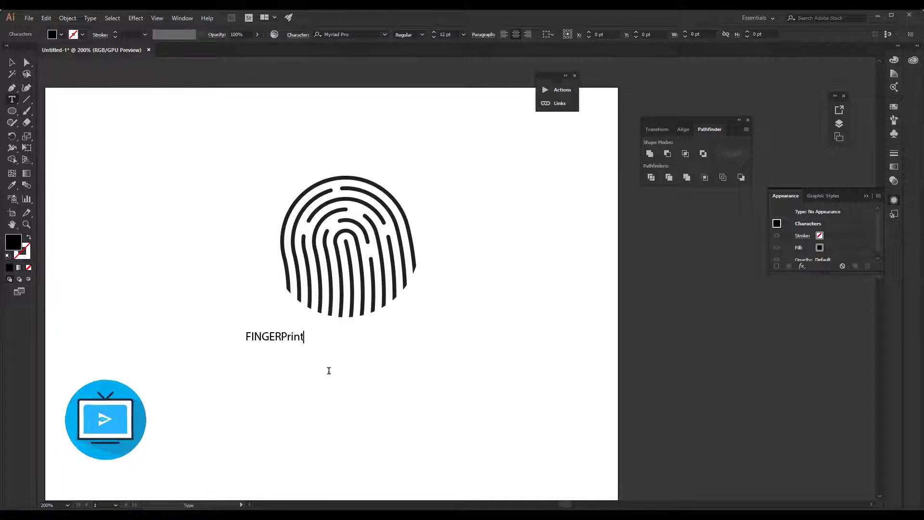
key("BackSpace")
key("BackSpace")
key("BackSpace")
key("BackSpace")
type("RINT")
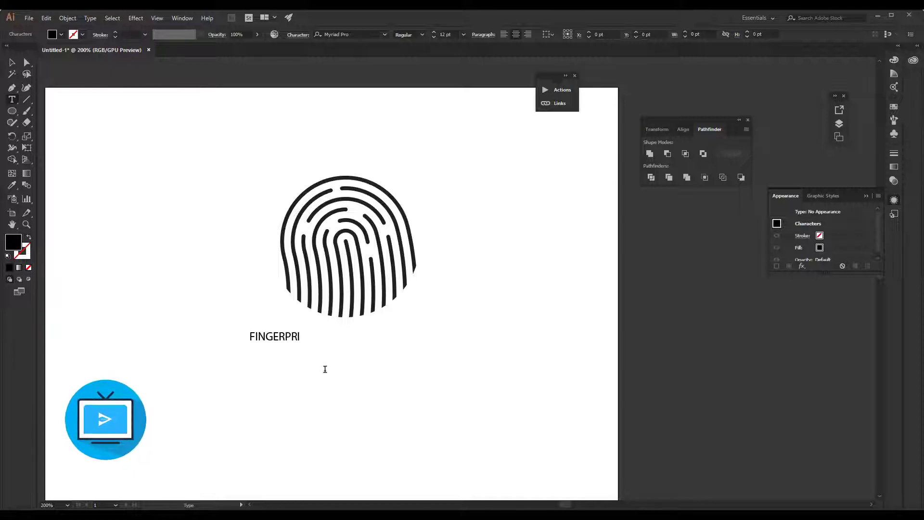
- Enlarge the FINGERPRINT text to about the icon's width, 25.55 pt in size, and place it centred beneath the icon
left_click(13, 63)
left_click(272, 346)
left_click(289, 340)
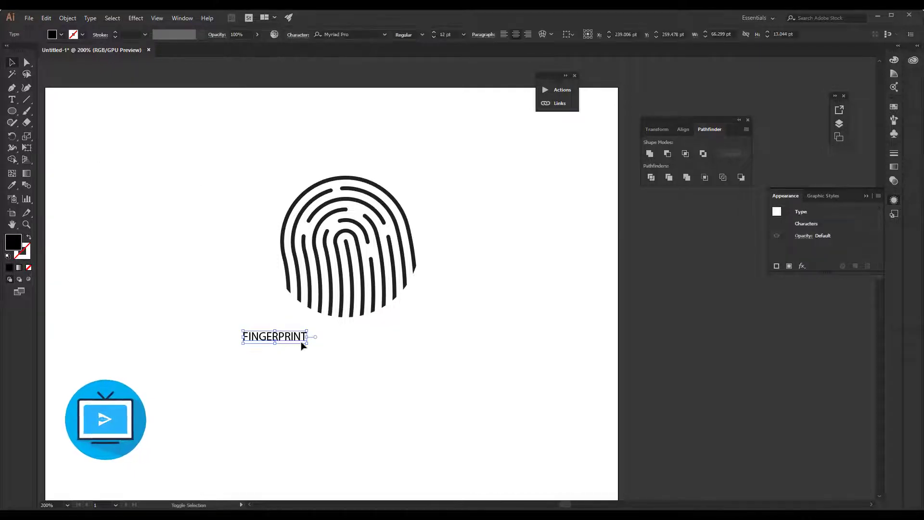
left_click_drag(307, 344, 369, 343)
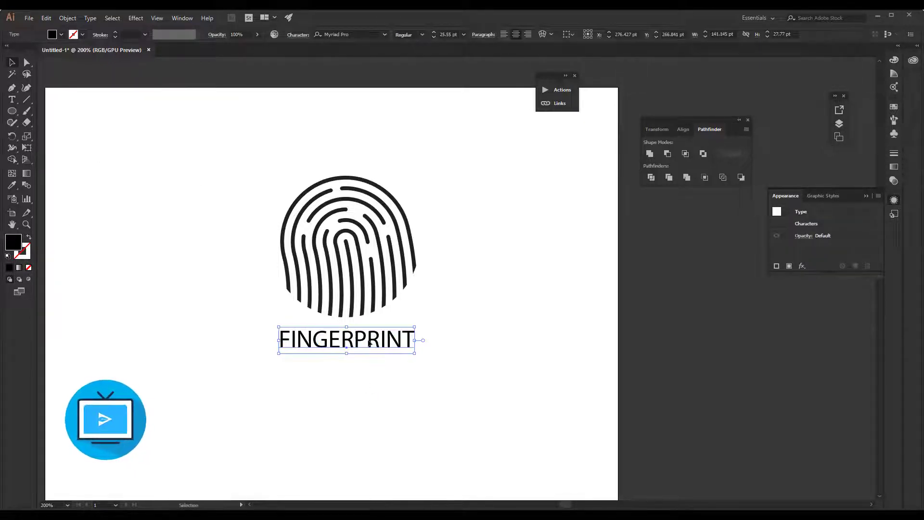
- Fill the fingerprint clip group with a linear white-to-black gradient
left_click(367, 323)
left_click(364, 288)
left_click(19, 267)
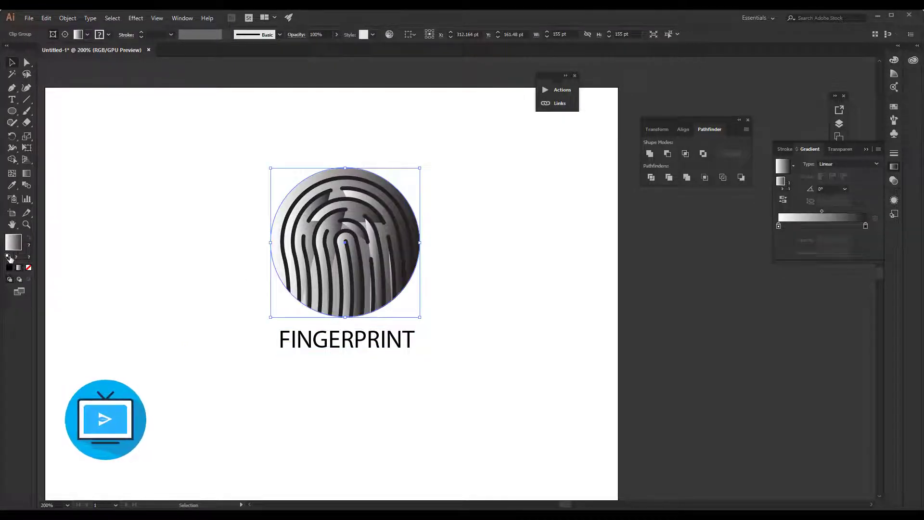
- Try the default white fill and black stroke on the fingerprint clip group with a 4 pt stroke weight
left_click(8, 257)
left_click_drag(155, 35, 144, 35)
type("4")
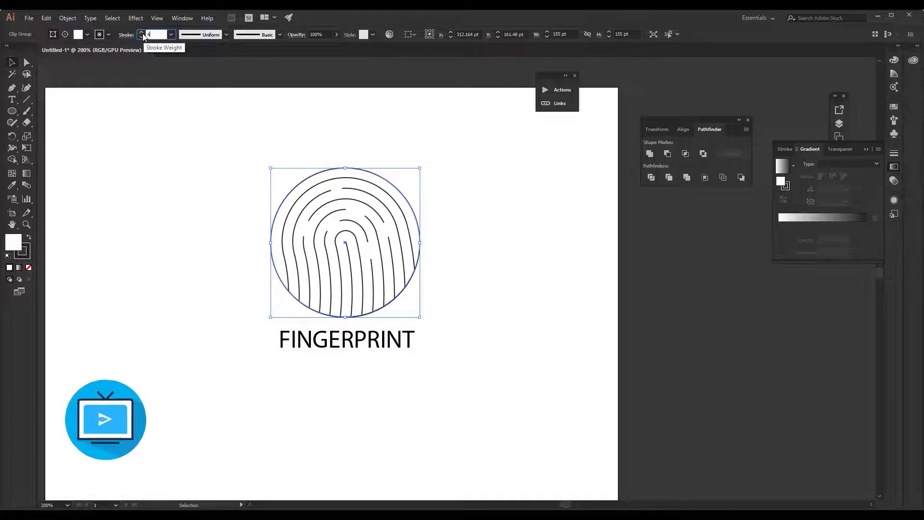
key("Return")
left_click(126, 35)
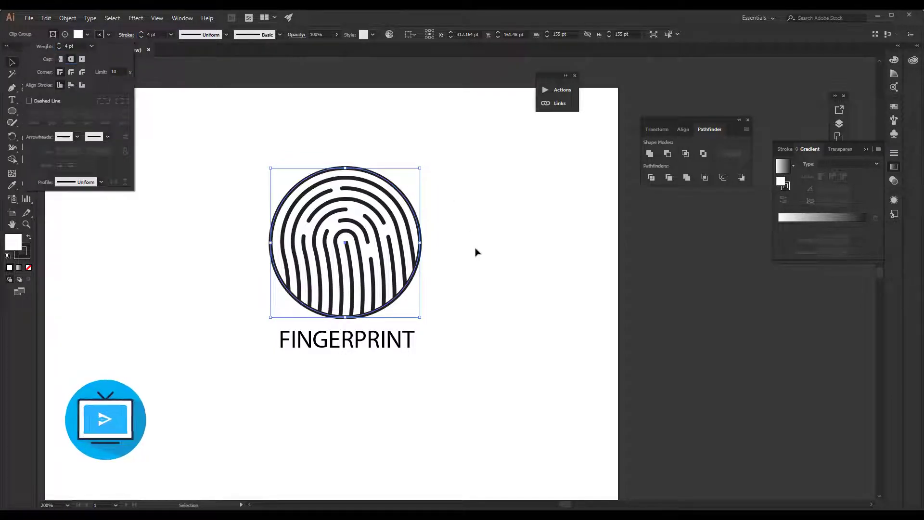
left_click(479, 263)
left_click(419, 222)
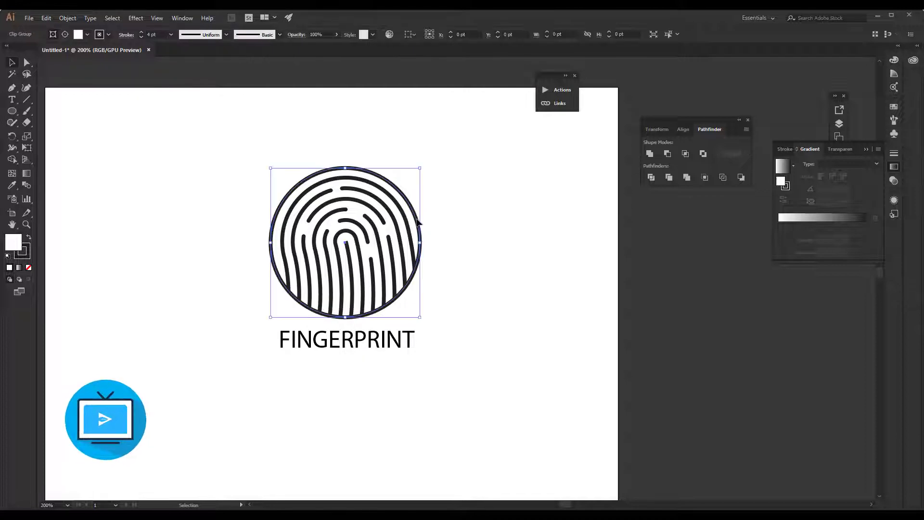
- Undo the stroke weight, default colours and gradient fill applied to the fingerprint clip group
key("ctrl+z")
key("ctrl+z")
key("ctrl+z")
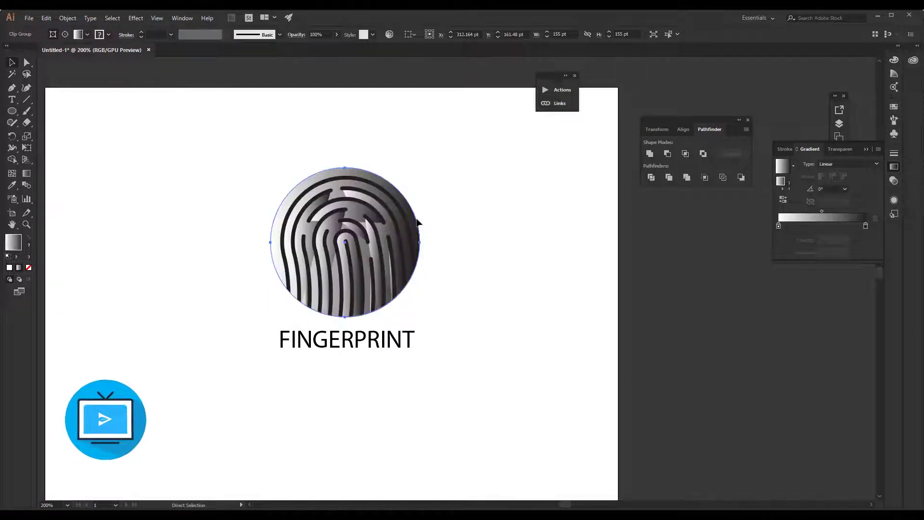
left_click(485, 237)
- Isolate the ridge lines inside the clip group and give them a linear white-to-black gradient stroke with no fill
double_click(367, 195)
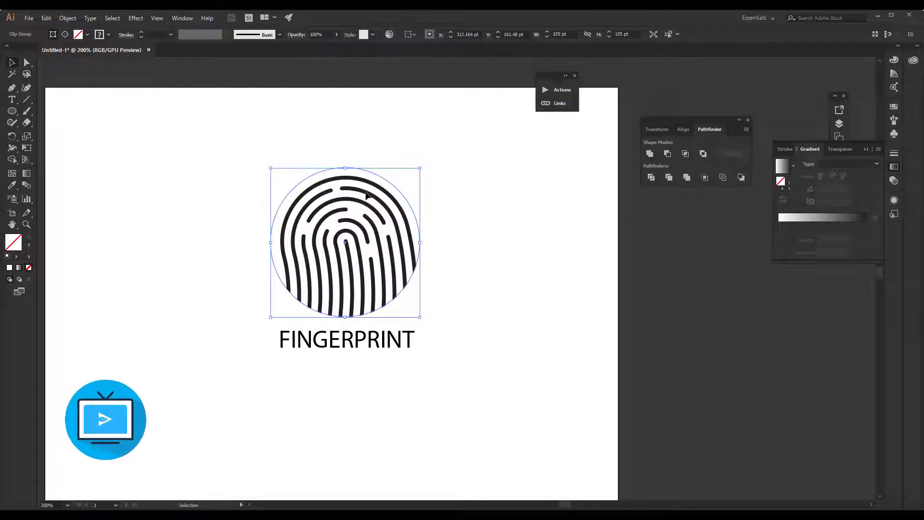
left_click(19, 268)
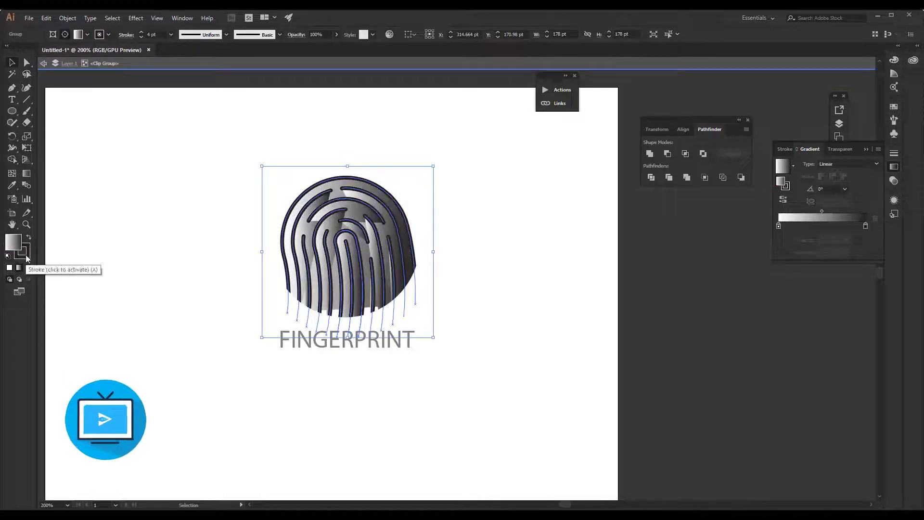
left_click(29, 237)
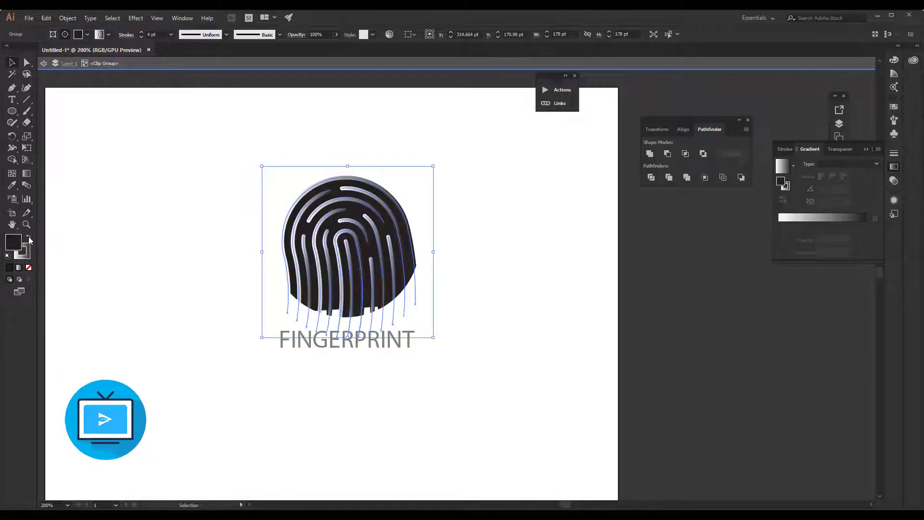
left_click(28, 268)
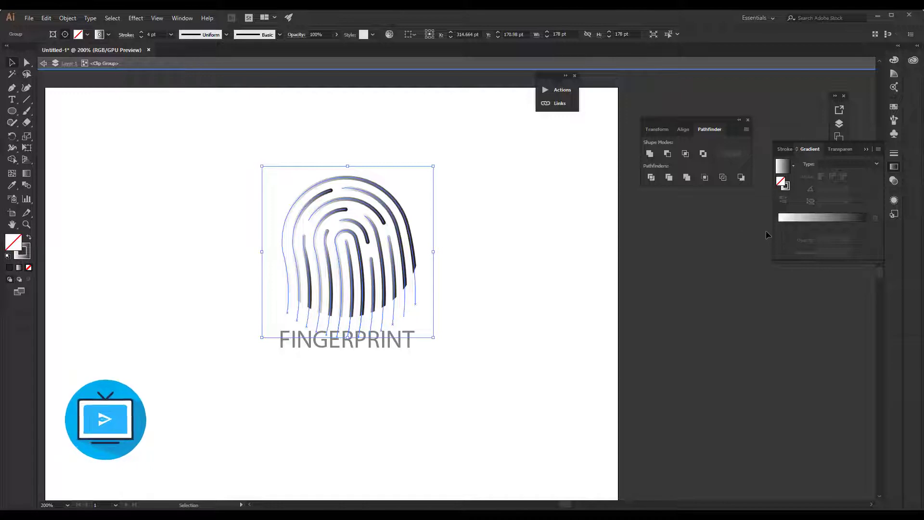
left_click(796, 218)
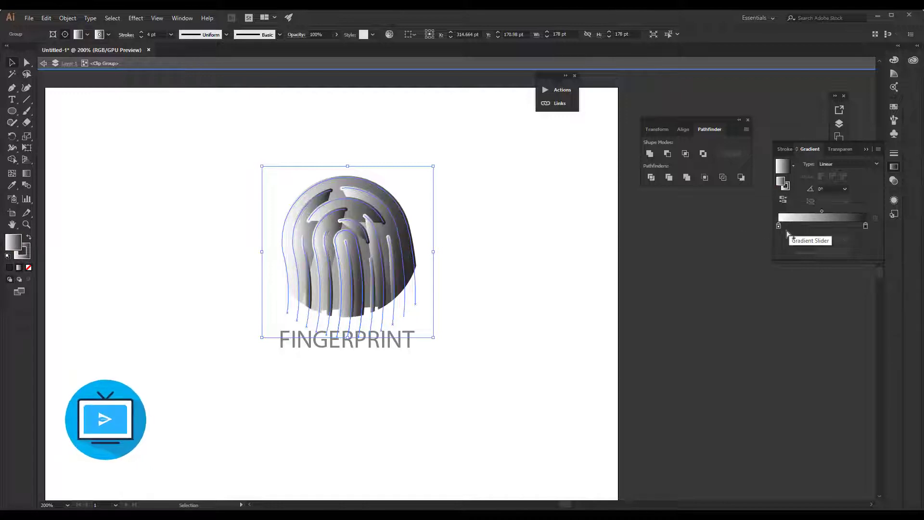
key("ctrl+z")
- Switch the first stop of the ridges' stroke gradient to RGB and colour it green, 45d400
left_click(26, 250)
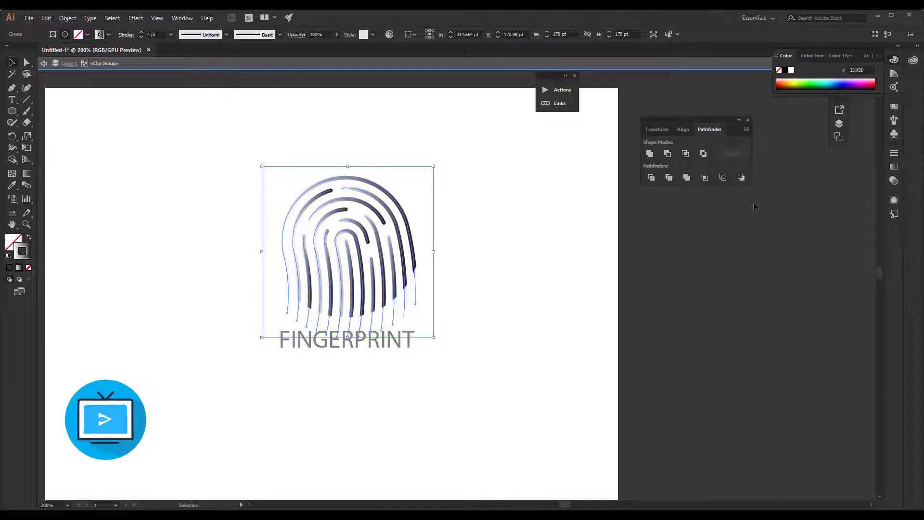
left_click(895, 167)
left_click(777, 227)
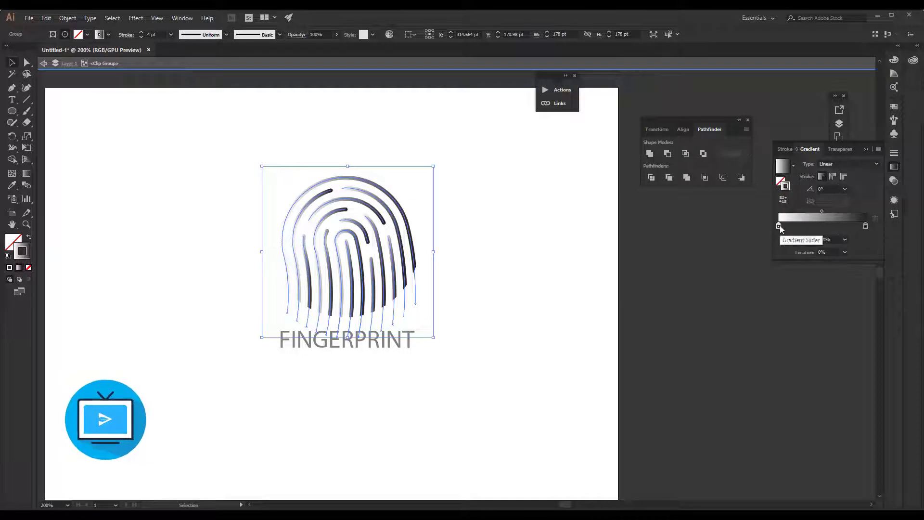
double_click(779, 225)
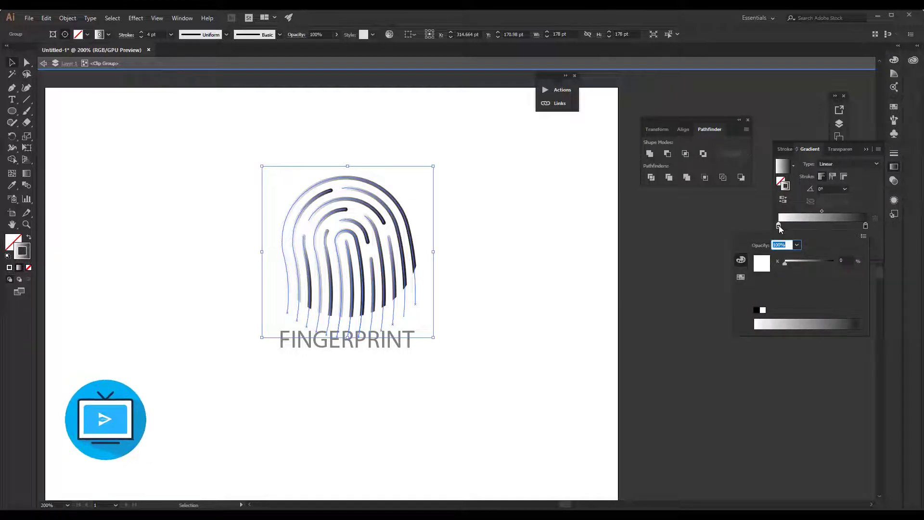
left_click(863, 236)
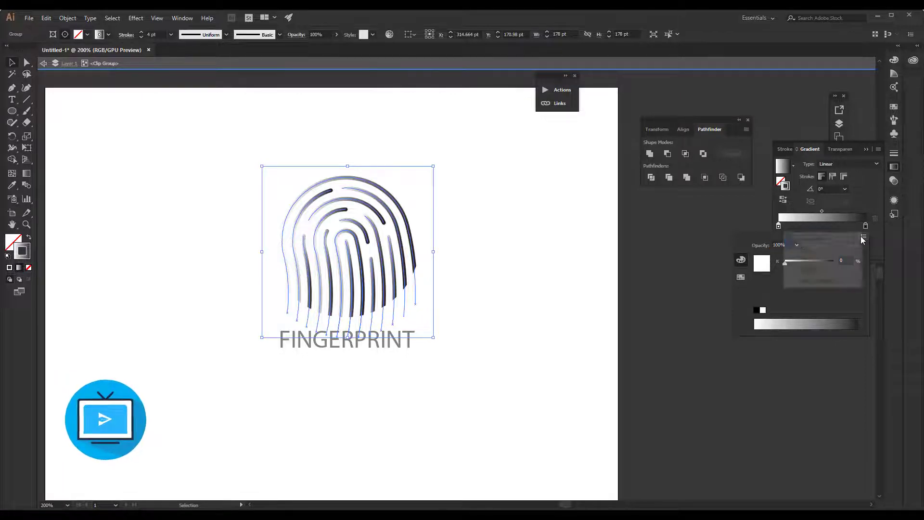
left_click(832, 250)
left_click(787, 321)
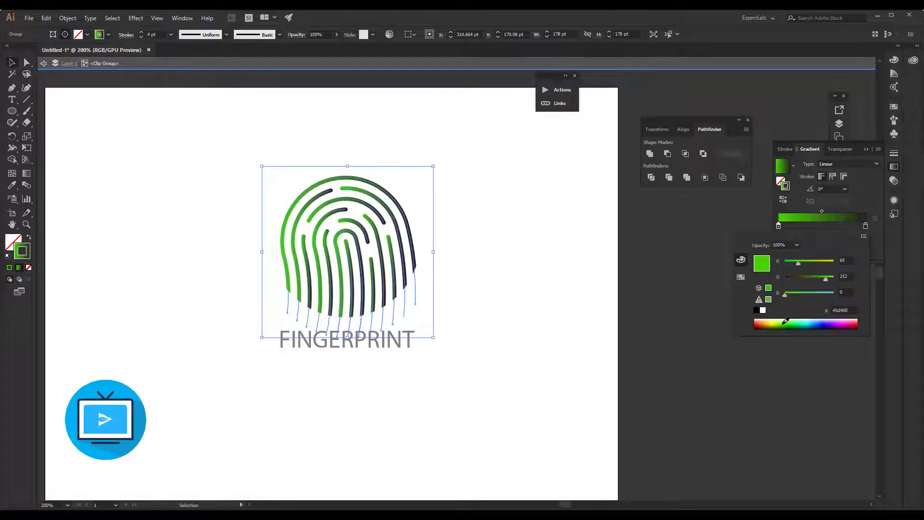
- Switch the last stop of the stroke gradient to RGB and colour it light cyan, RGB 63, 246, 255
left_click(866, 226)
double_click(866, 226)
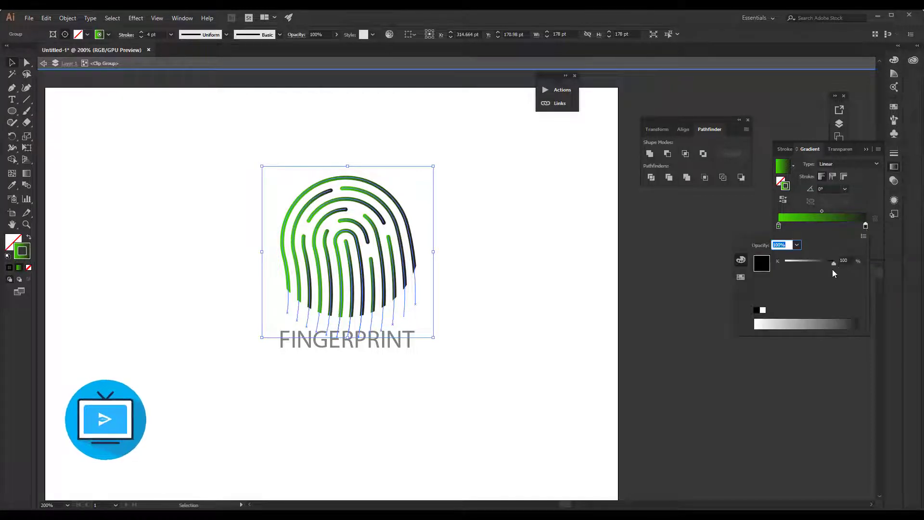
left_click(863, 237)
left_click(814, 248)
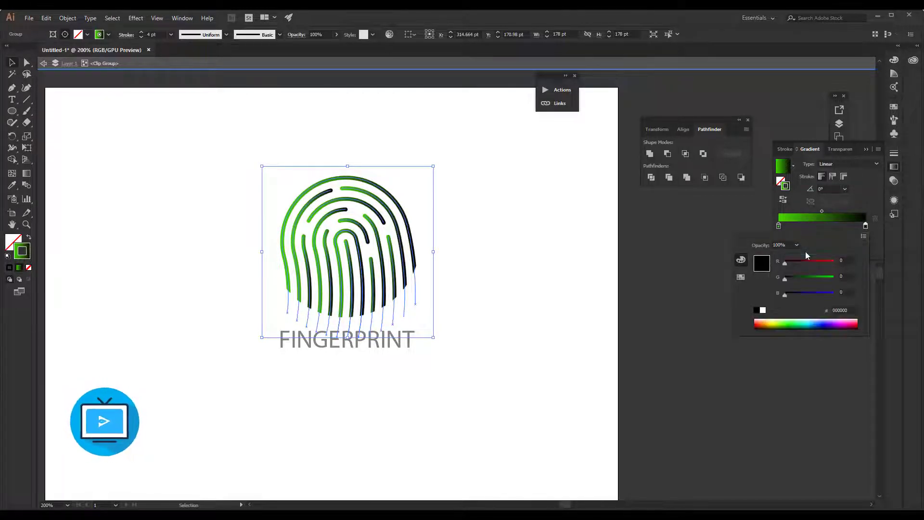
left_click(814, 323)
left_click_drag(815, 321, 810, 318)
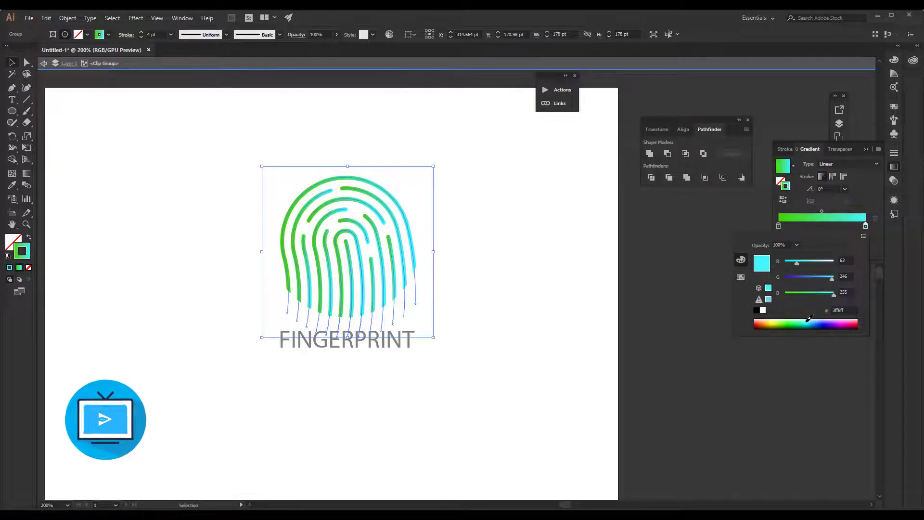
left_click(707, 220)
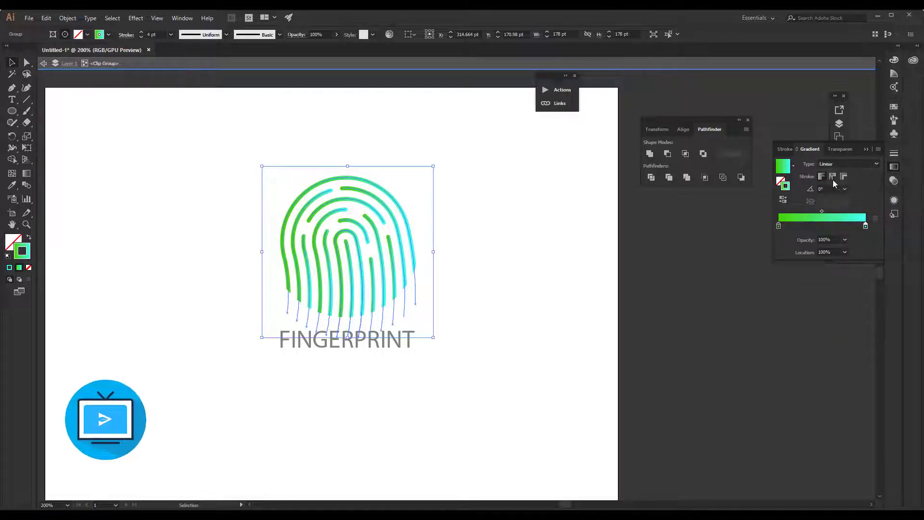
- Reverse the stroke gradient and recolour its first stop to mint green, RGB 0, 255, 144
left_click(784, 200)
left_click(780, 226)
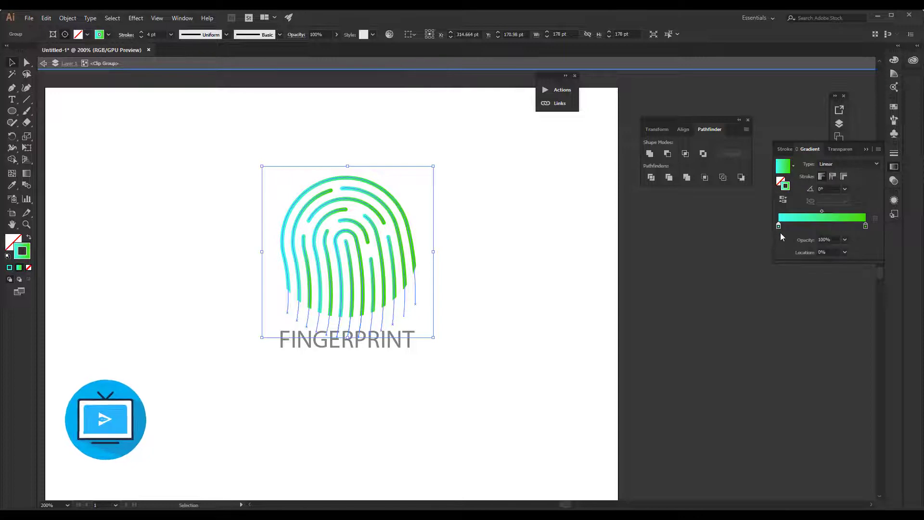
double_click(779, 226)
left_click(802, 323)
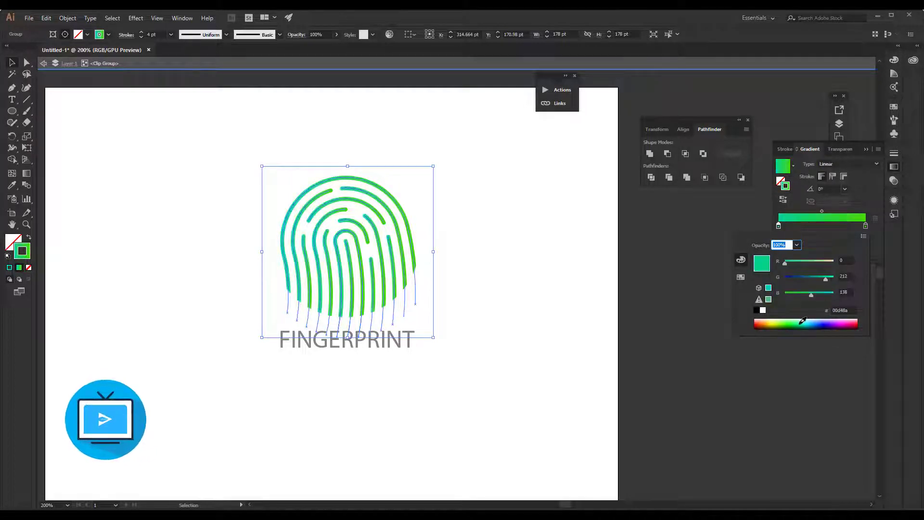
left_click(801, 321)
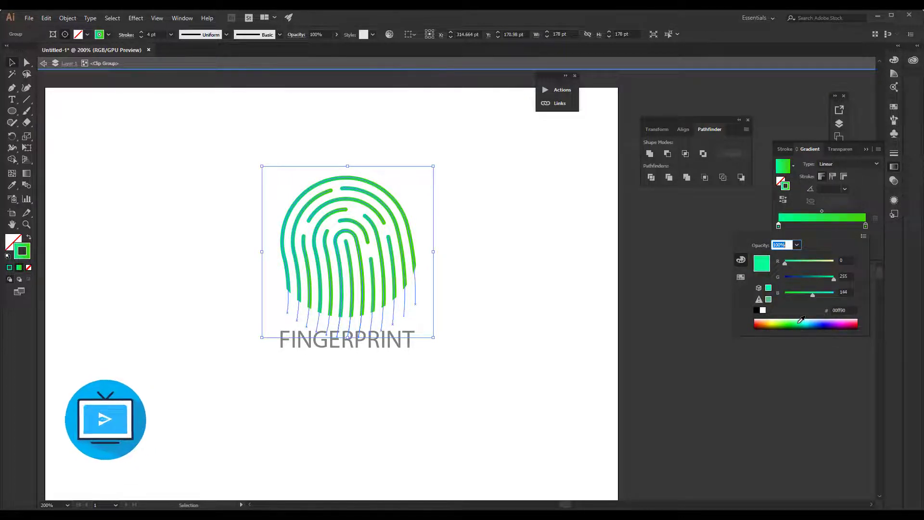
- Deselect the ridge lines and leave the clip group's isolation mode
left_click(669, 239)
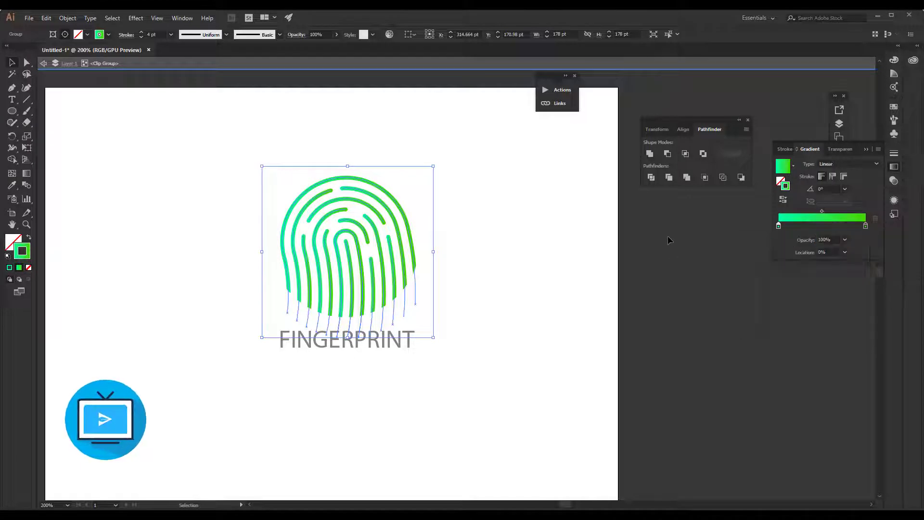
left_click(665, 243)
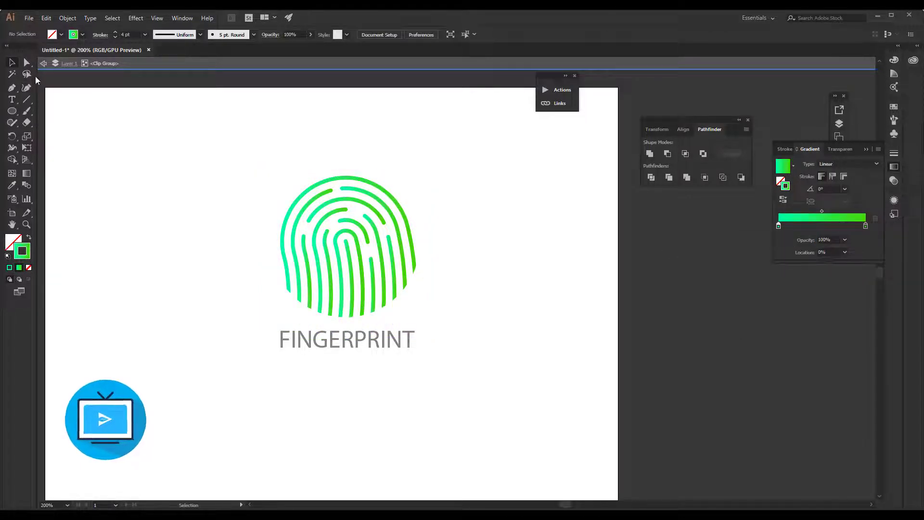
left_click(43, 64)
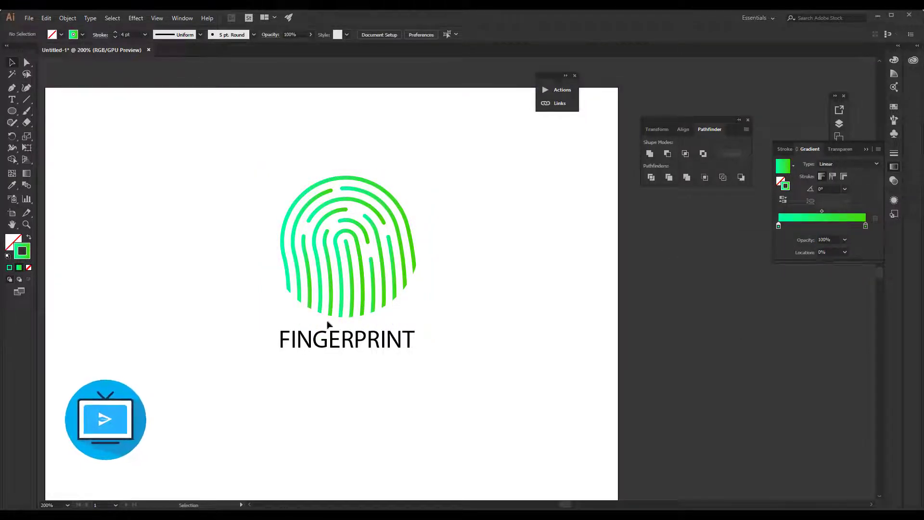
- Try other fonts on the FINGERPRINT caption, ending with Oswald Regular, and deselect it
scroll(361, 311, "up", 1)
left_click(362, 366)
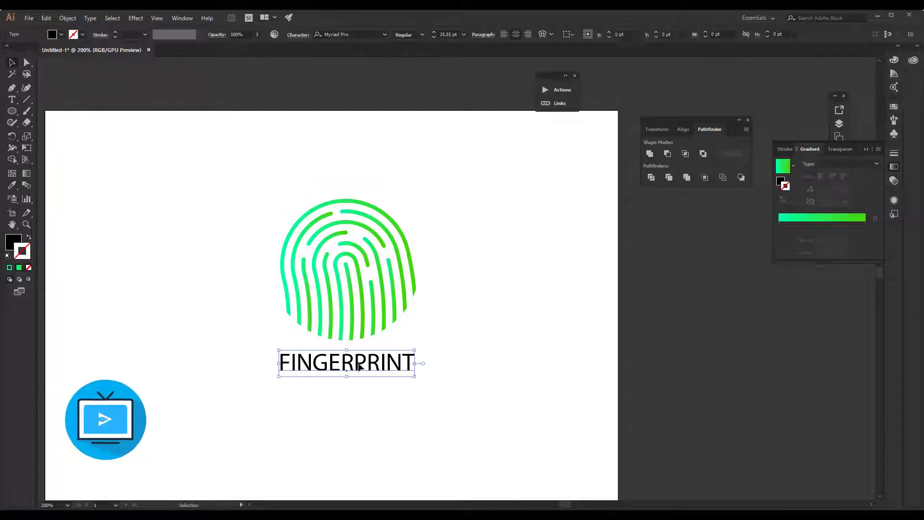
left_click(355, 35)
scroll(354, 35, "down", 2)
scroll(355, 34, "down", 6)
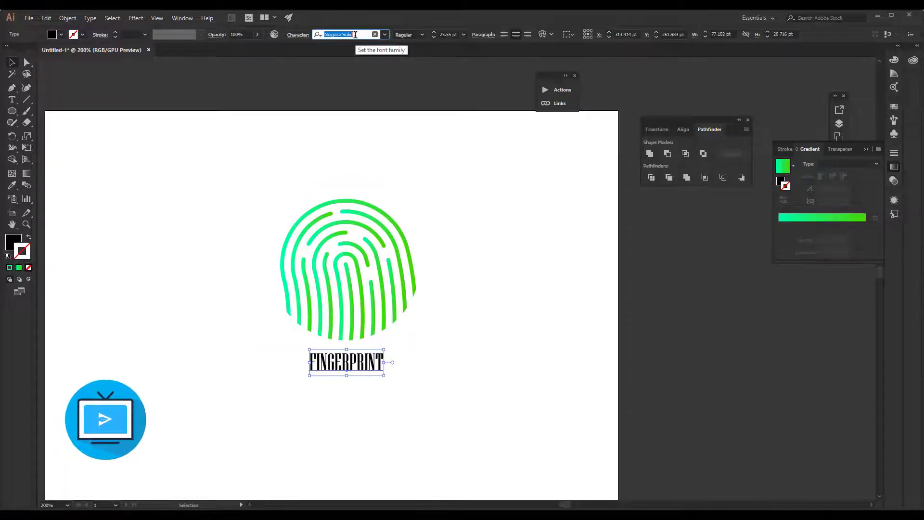
scroll(355, 35, "up", 1)
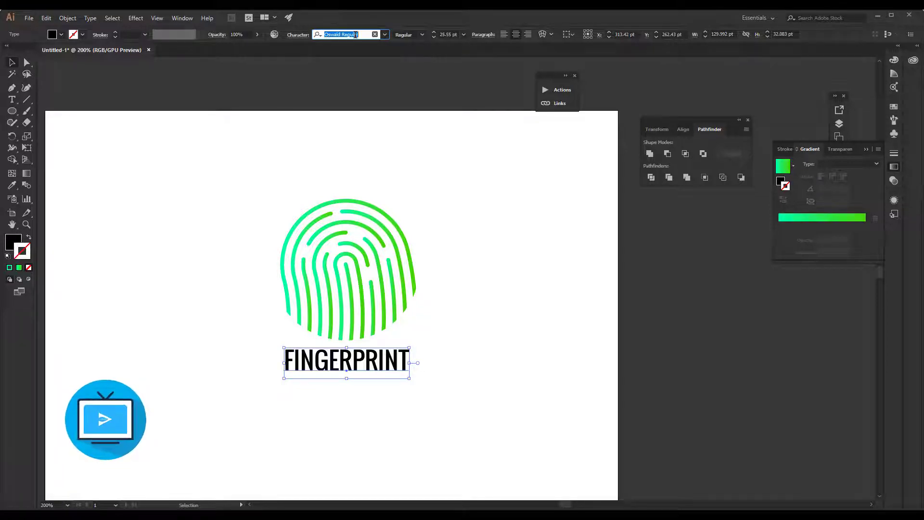
left_click(445, 227)
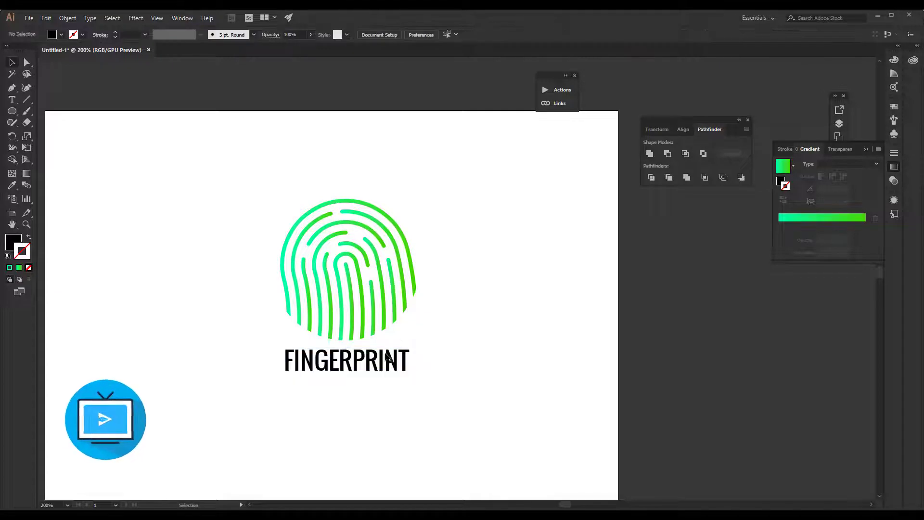
- Preview further fonts on the FINGERPRINT caption, including Palace Script MT and Playfair Display
left_click(389, 358)
left_click(356, 34)
key("Down")
key("Down")
key("Down")
key("Down")
key("Down")
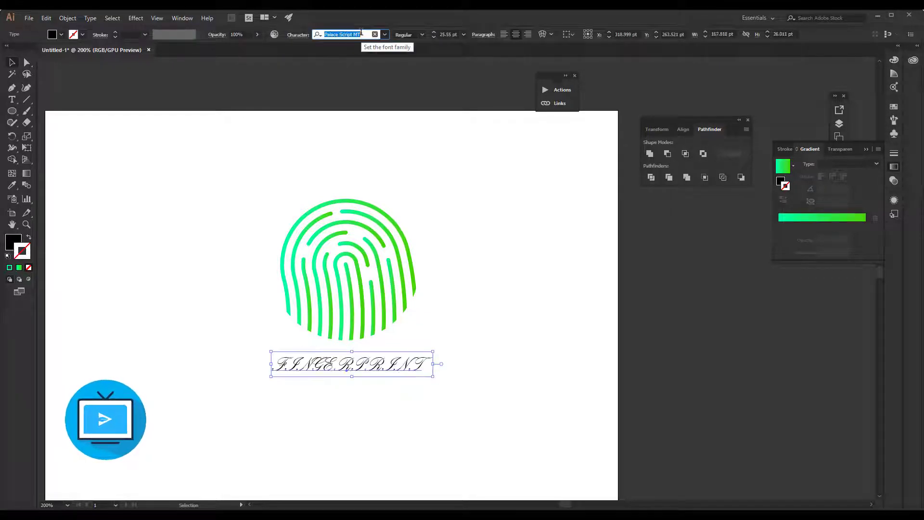
key("Down")
key("Down")
key("Down")
key("Down")
key("Down")
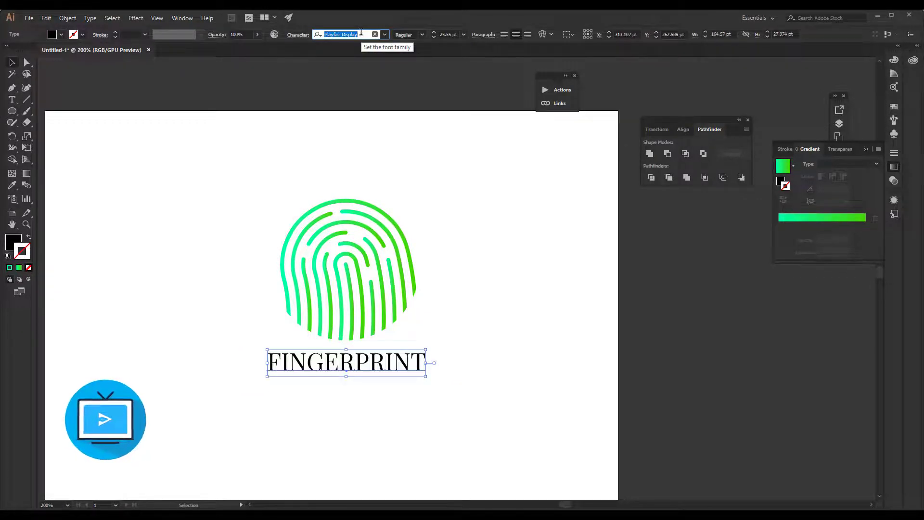
key("Down")
key("Down")
key("Down")
key("Down")
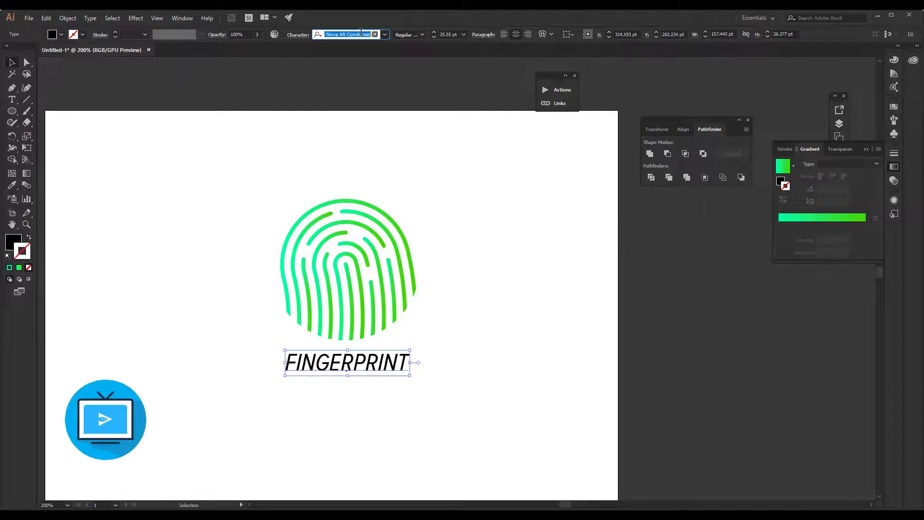
- Find the Poppins family, set the FINGERPRINT caption to Poppins Medium and deselect it
type("pop")
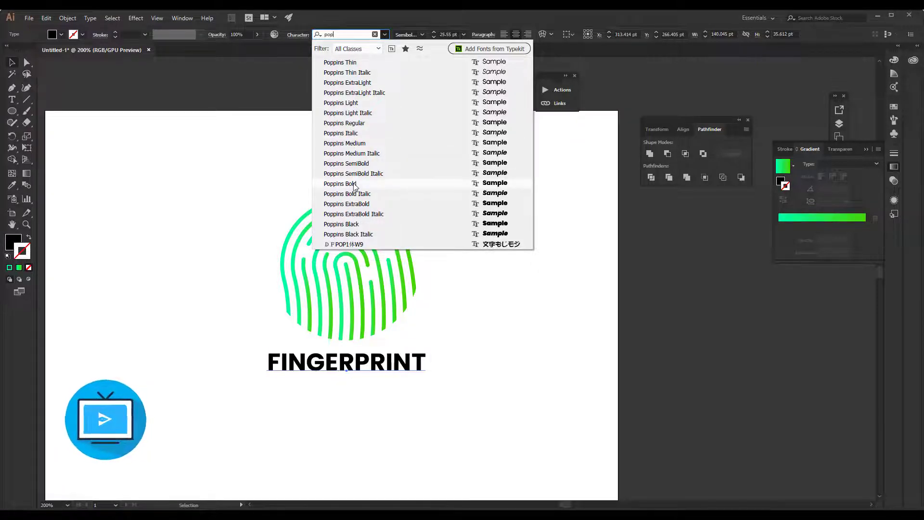
left_click(359, 147)
left_click(446, 344)
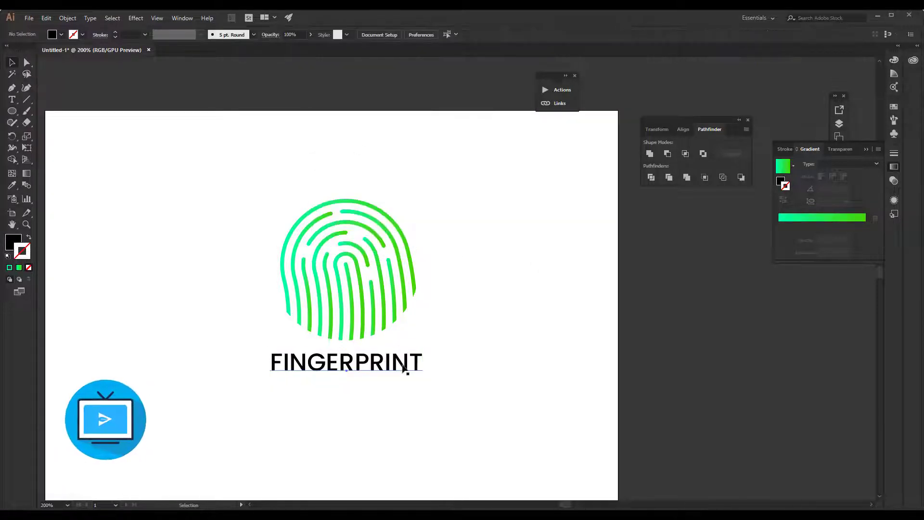
- Apply the mint-to-green linear gradient to the stroke of the fingerprint clip group's circle
left_click(406, 365)
left_click(362, 295)
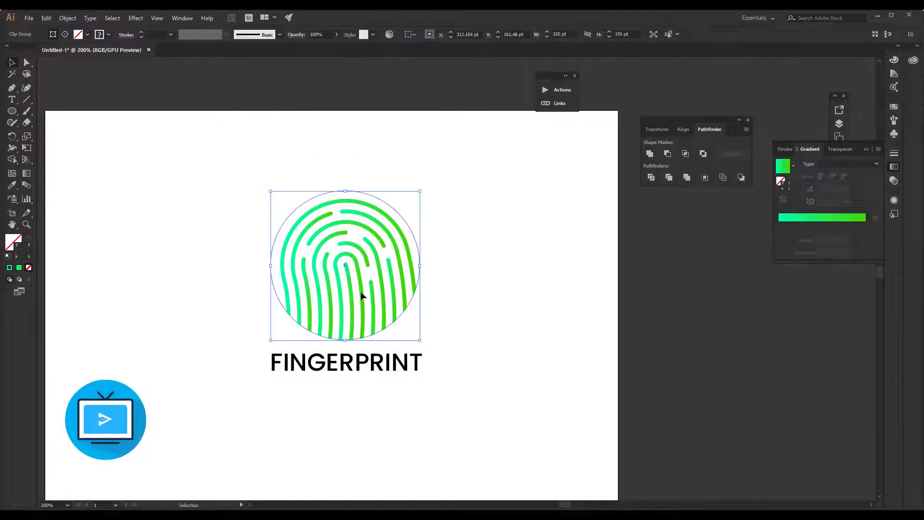
key("x")
left_click(19, 267)
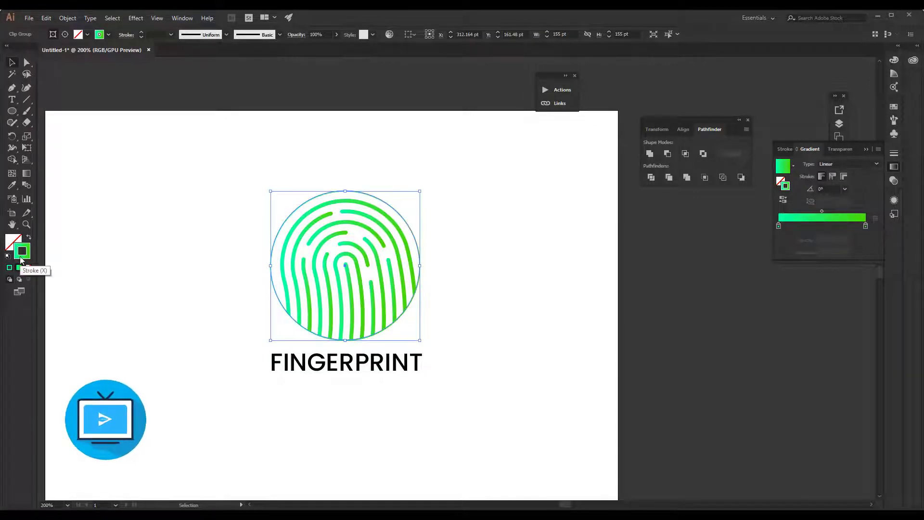
- Try setting the fingerprint clip group's stroke to None, undo the change and deselect the group
left_click(470, 270)
left_click(404, 282)
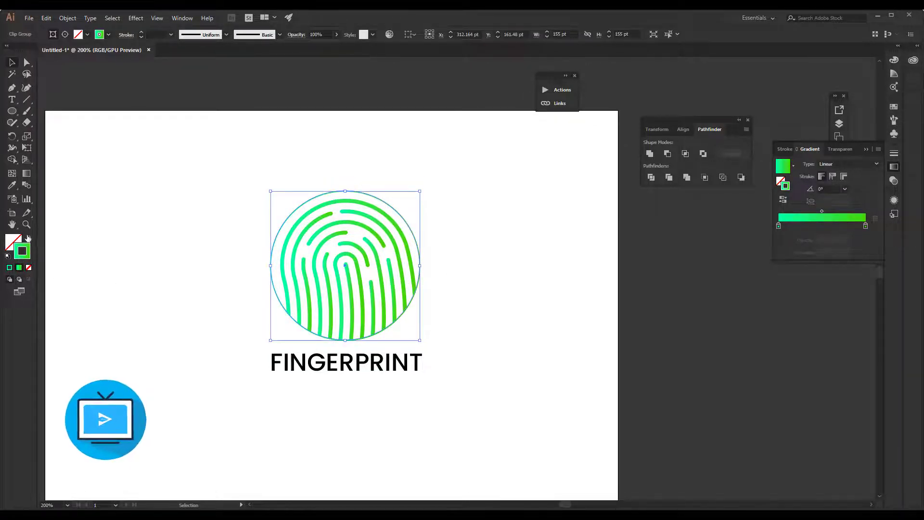
left_click(17, 239)
left_click(24, 253)
left_click(30, 266)
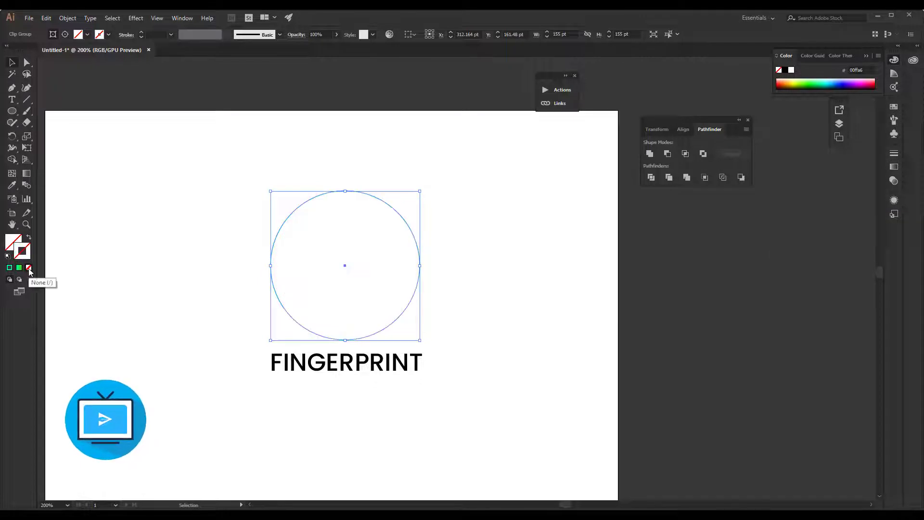
key("ctrl+z")
left_click(227, 296)
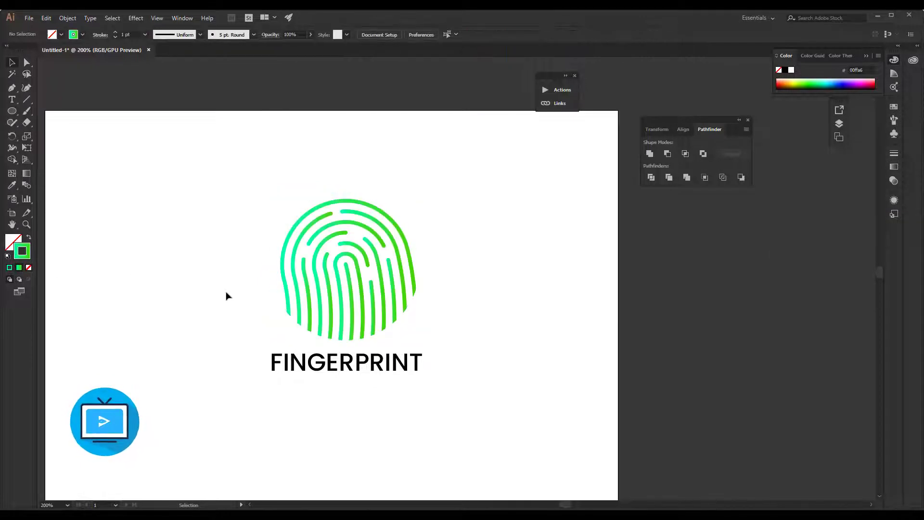
- Isolate the fingerprint clip group, set the ridges' stroke color to red ba0811 and leave isolation mode
double_click(317, 273)
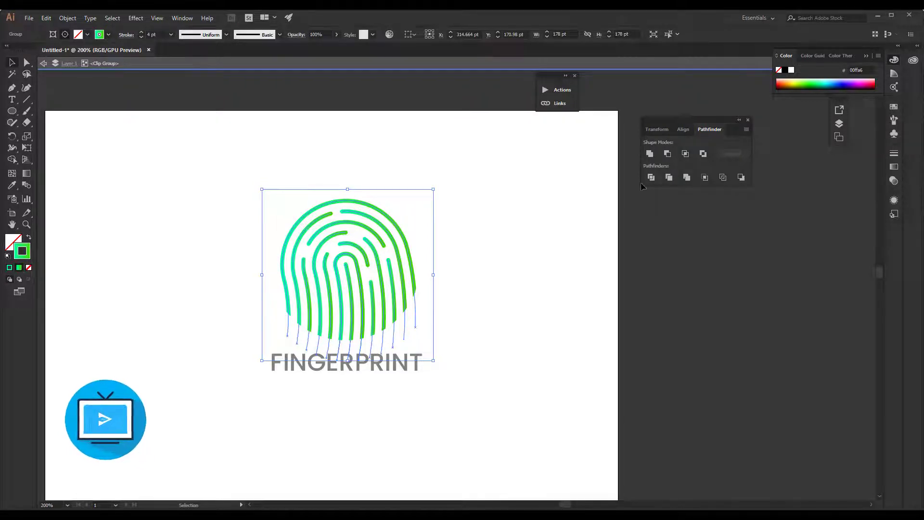
left_click(801, 87)
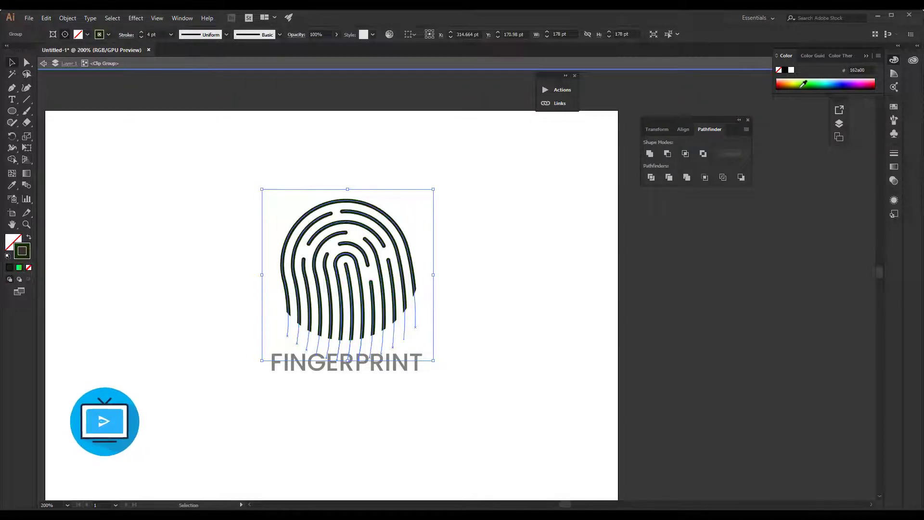
double_click(27, 254)
mouse_move(655, 277)
left_mouse_down()
mouse_move(650, 268)
mouse_move(688, 241)
mouse_move(701, 252)
left_mouse_up()
left_click(720, 214)
left_click(700, 260)
left_click(726, 212)
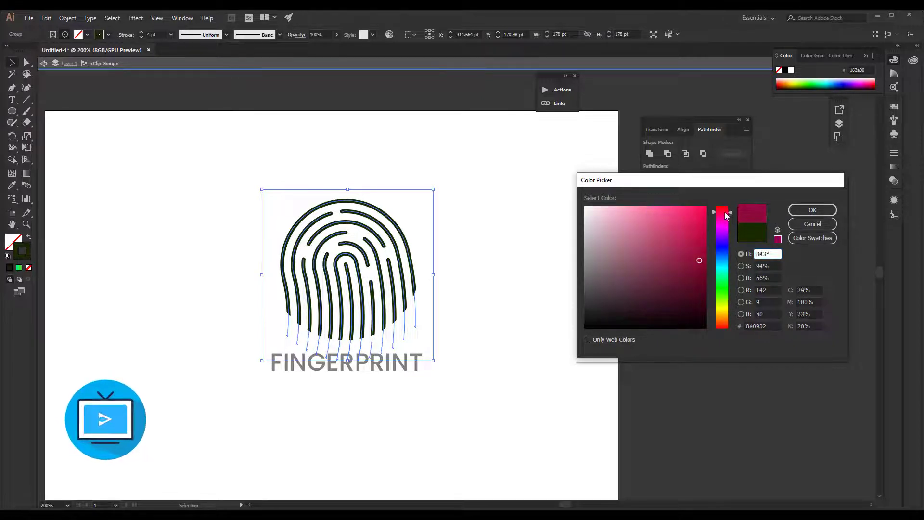
left_click_drag(725, 212, 726, 208)
left_click(703, 236)
left_click(702, 240)
left_click(812, 210)
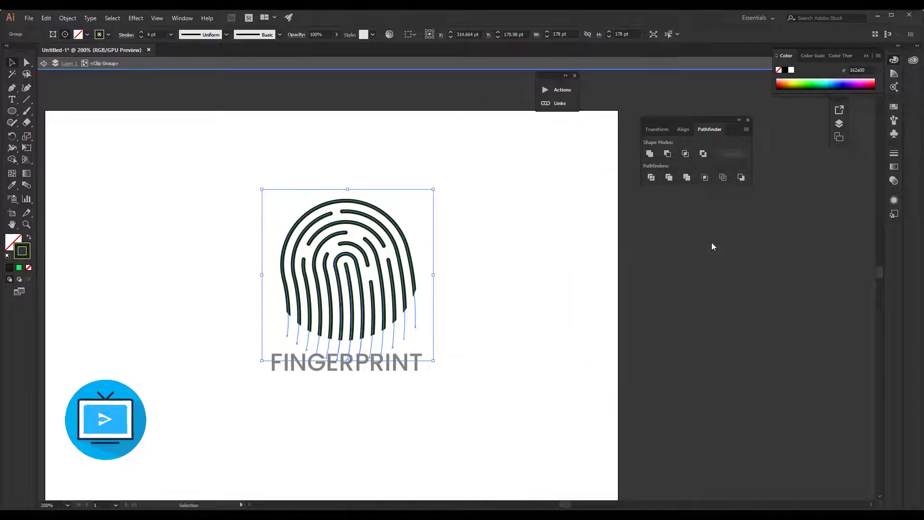
left_click(525, 306)
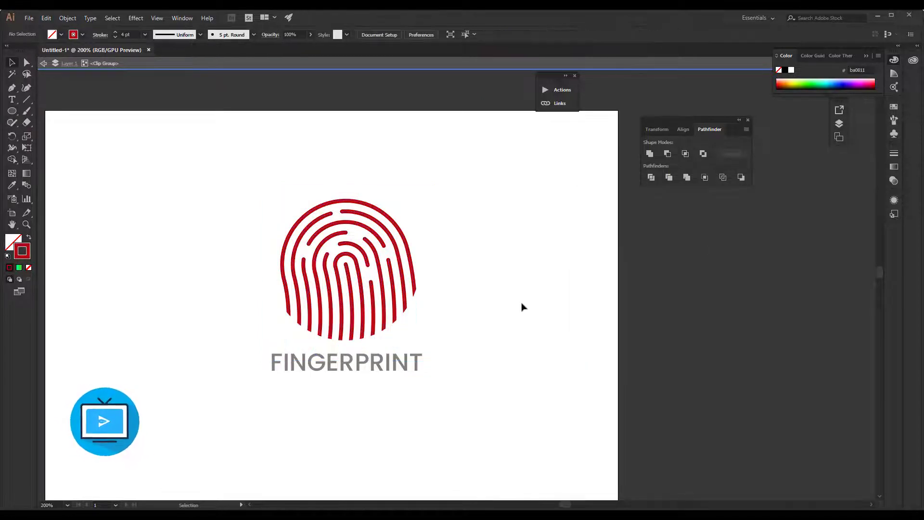
key("Escape")
- Set the FINGERPRINT caption's fill color to dark gray 383838
left_click(382, 363)
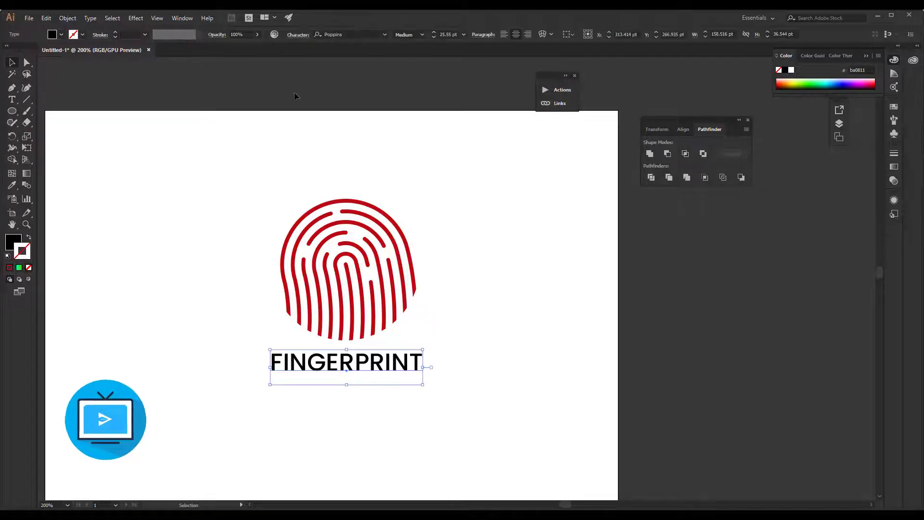
left_click(16, 243)
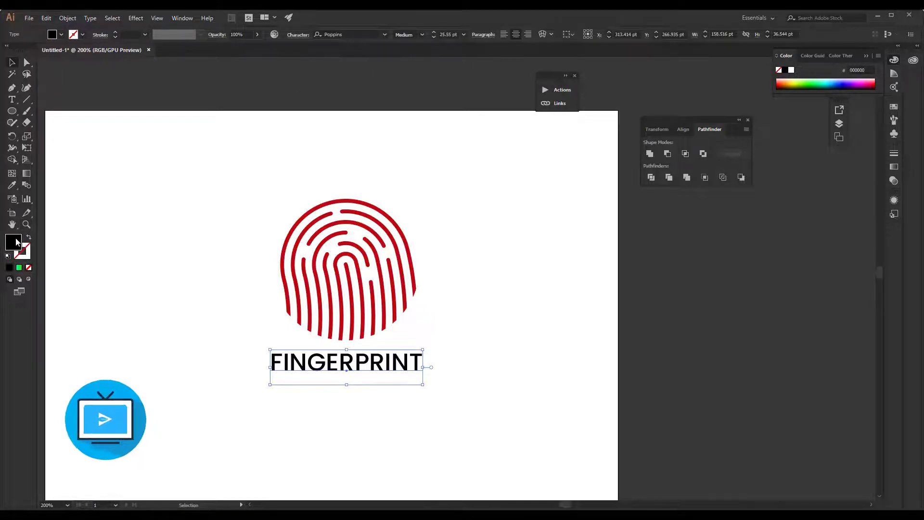
double_click(17, 243)
mouse_move(593, 293)
left_mouse_down()
mouse_move(601, 311)
mouse_move(586, 301)
left_mouse_up()
left_click(812, 210)
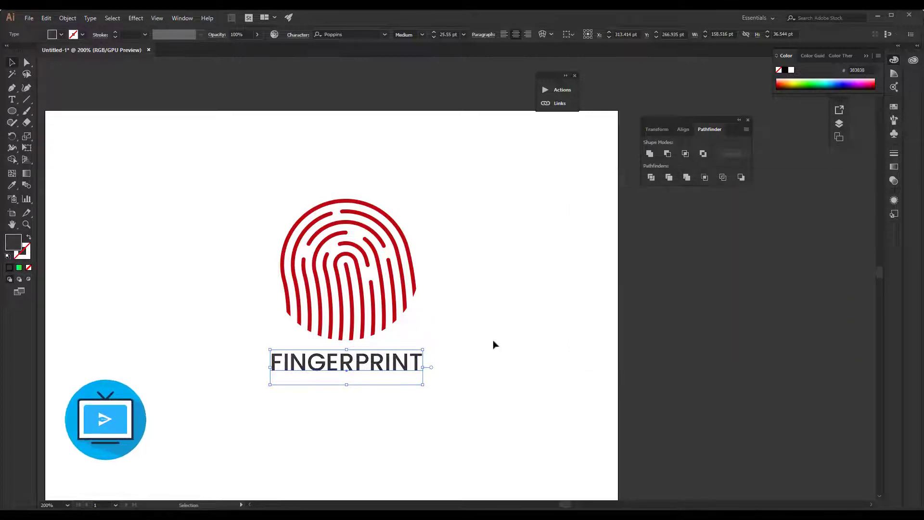
- Move the fingerprint icon and its caption together down the artboard to about X 300 pt, Y 348 pt, and deselect them
scroll(472, 331, "down", 3)
scroll(471, 284, "up", 2)
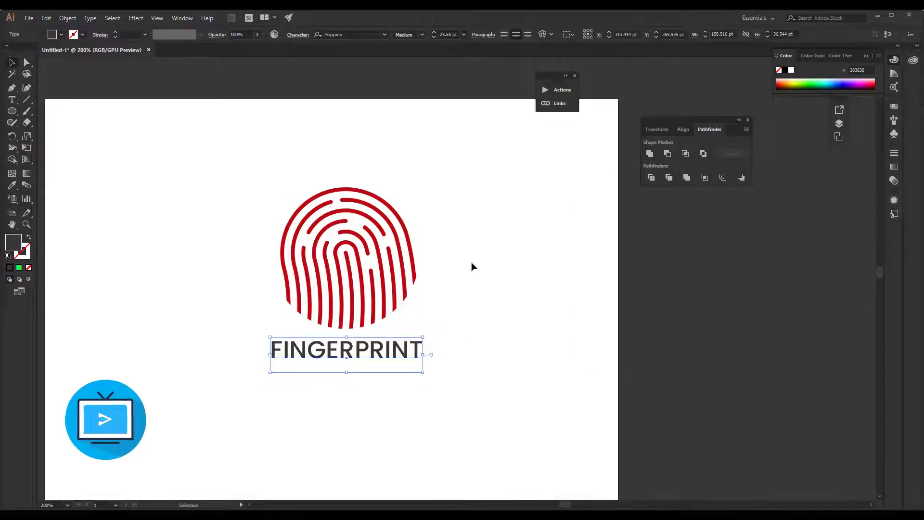
left_click_drag(386, 160, 223, 448)
key("ctrl+minus")
key("ctrl+minus")
key("v")
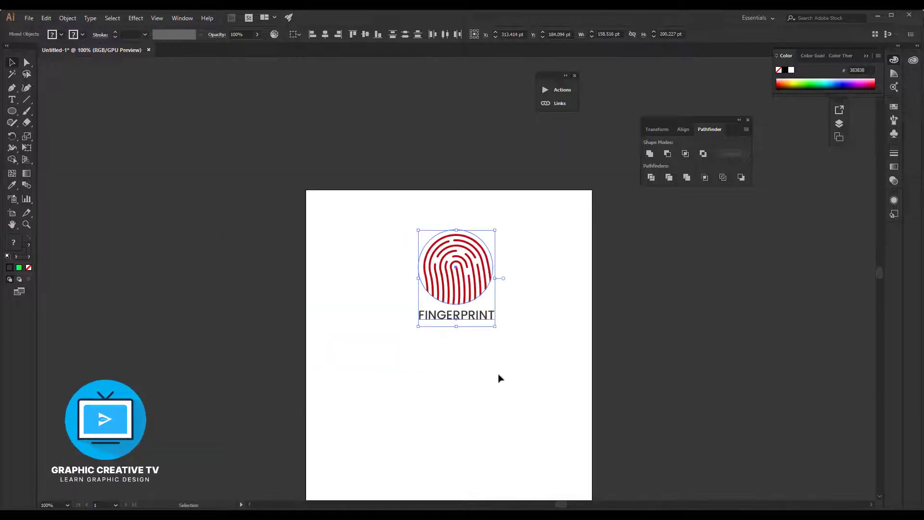
left_click_drag(467, 316, 458, 411)
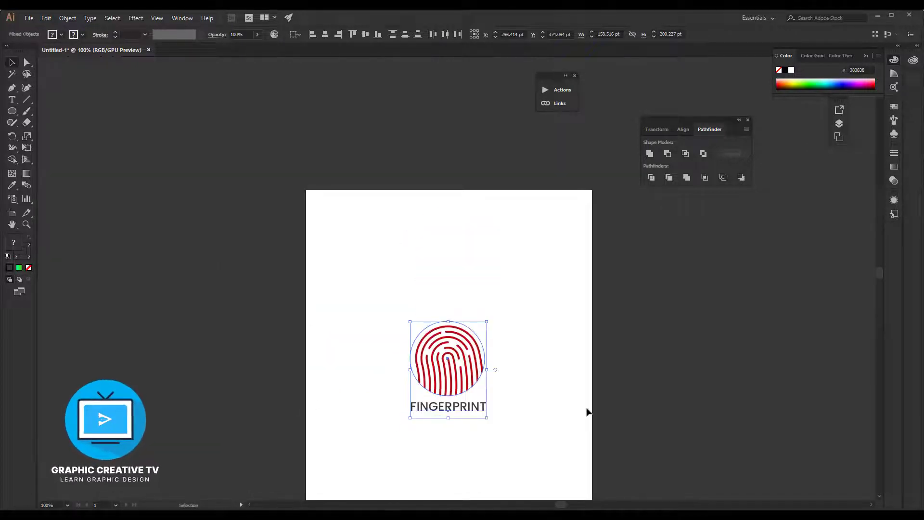
scroll(481, 404, "down", 4)
left_click_drag(456, 330, 458, 316)
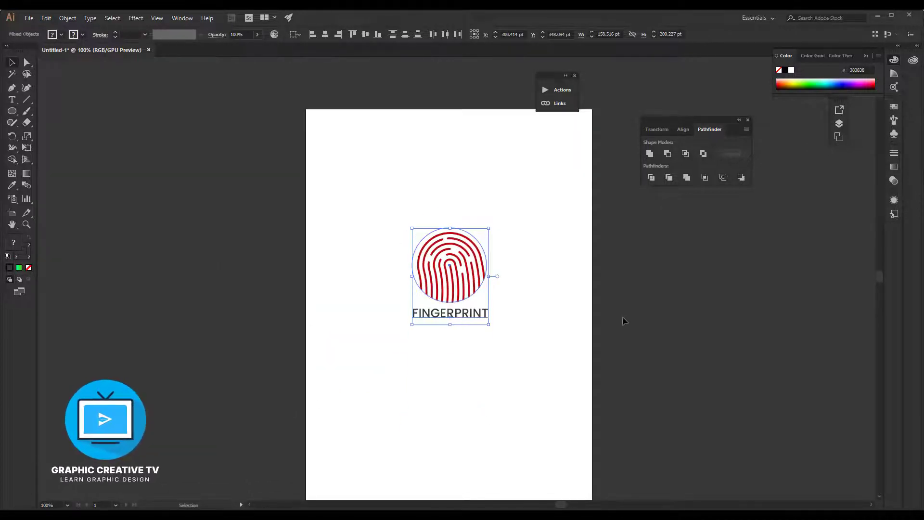
left_click(624, 319)
- Draw a rectangle of about 594 by 841 pt covering the whole artboard
left_click(13, 112)
left_click_drag(14, 112, 115, 113)
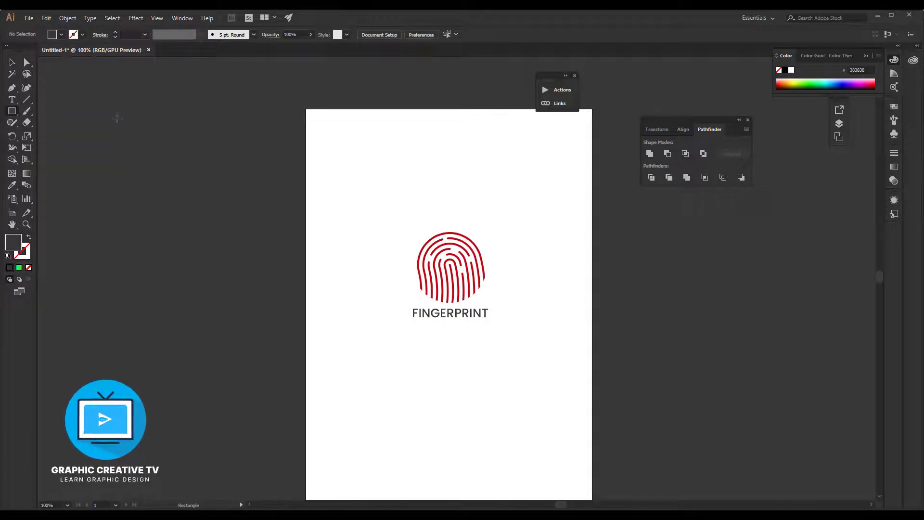
left_click_drag(307, 110, 592, 390)
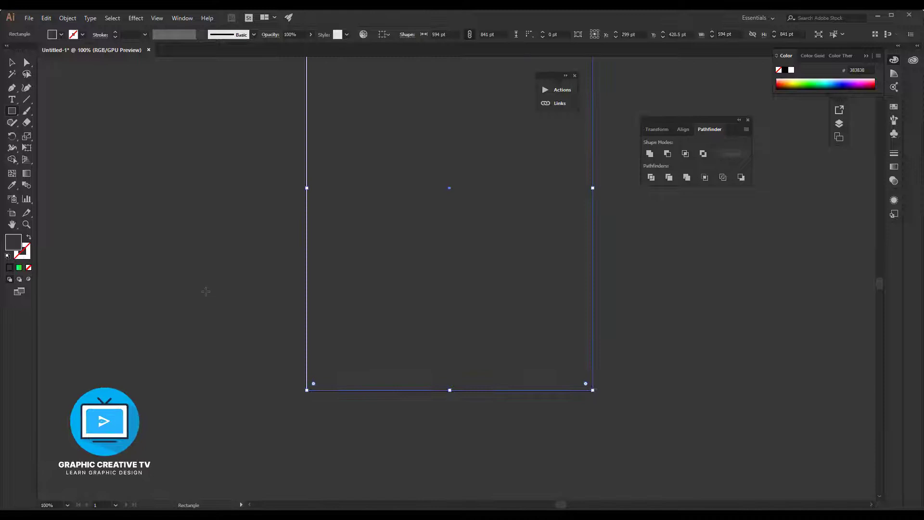
- Fill the artboard-sized rectangle with black 000000 and send it behind the fingerprint artwork
double_click(14, 242)
left_click_drag(699, 318, 707, 334)
left_click(813, 210)
key("v")
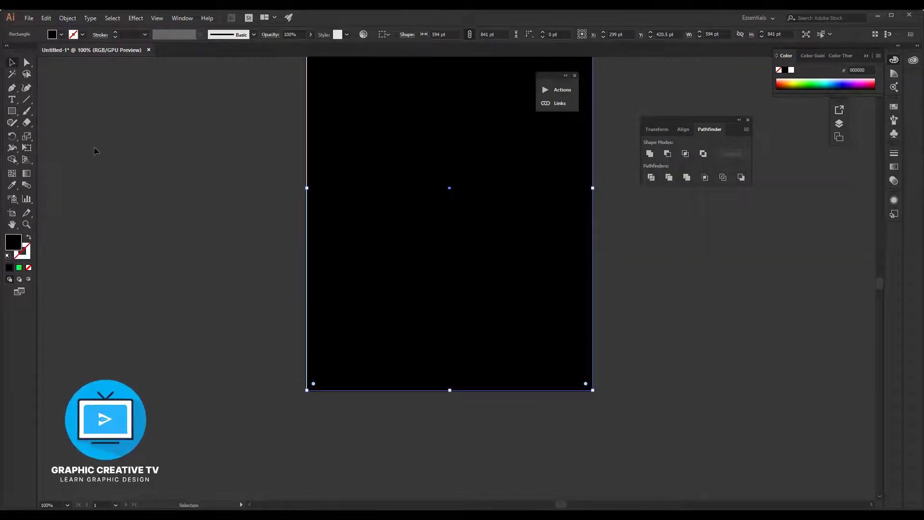
key("ctrl+shift+bracketleft")
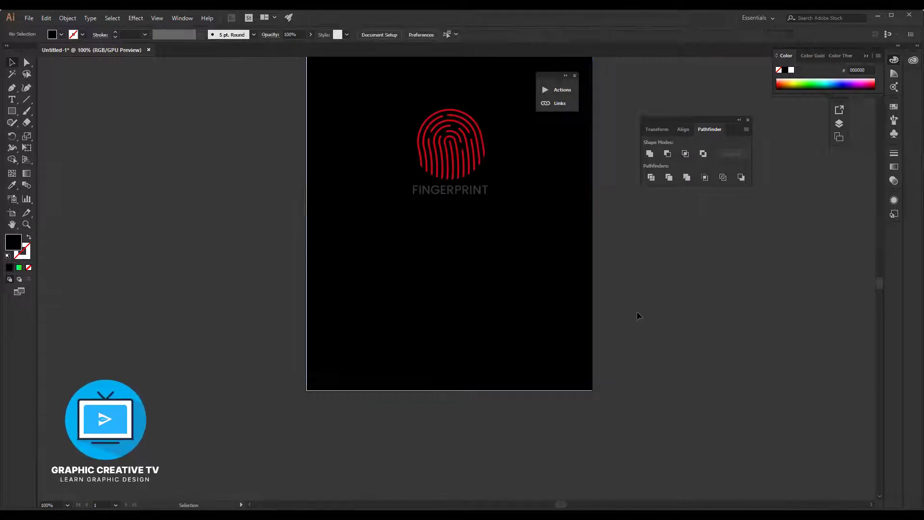
- Set the FINGERPRINT caption's fill to white ffffff and shift it slightly down from the icon
scroll(638, 316, "up", 4)
left_click(464, 295)
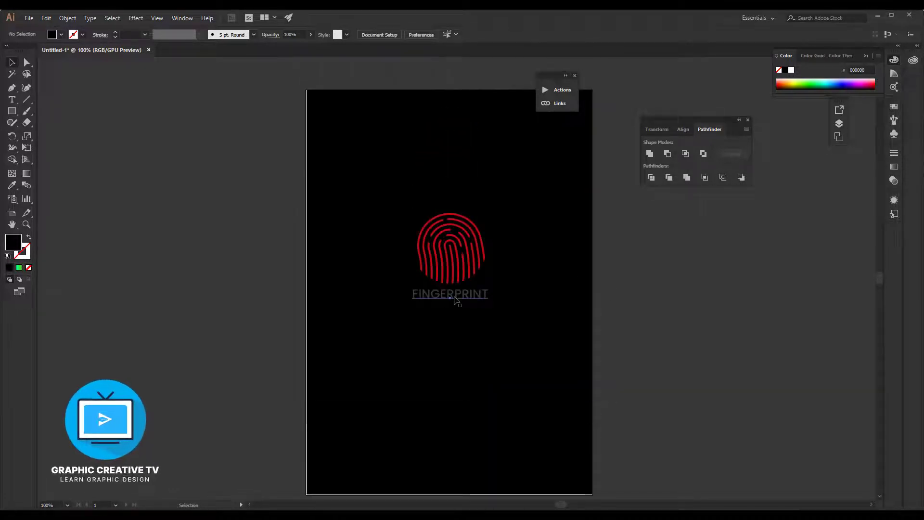
double_click(8, 245)
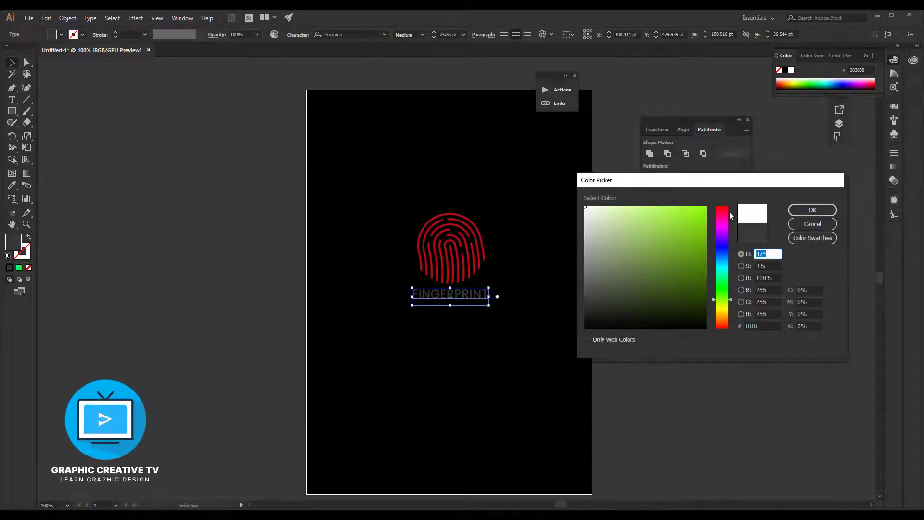
left_click(812, 209)
left_click(689, 281)
left_click_drag(465, 295, 465, 300)
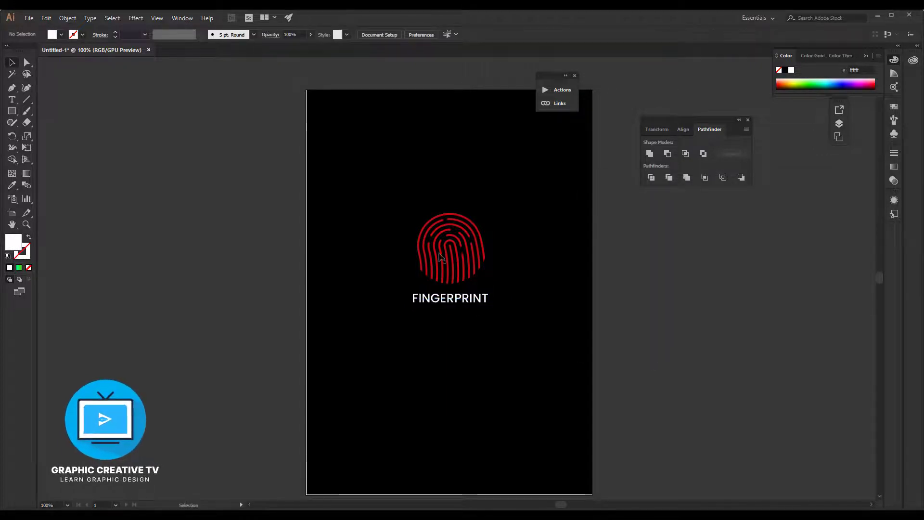
- Widen the black background rectangle to 597 pt so it reaches the artboard's side edge, and deselect it
left_click(530, 336)
left_click_drag(306, 292, 305, 291)
key("ctrl+shift+a")
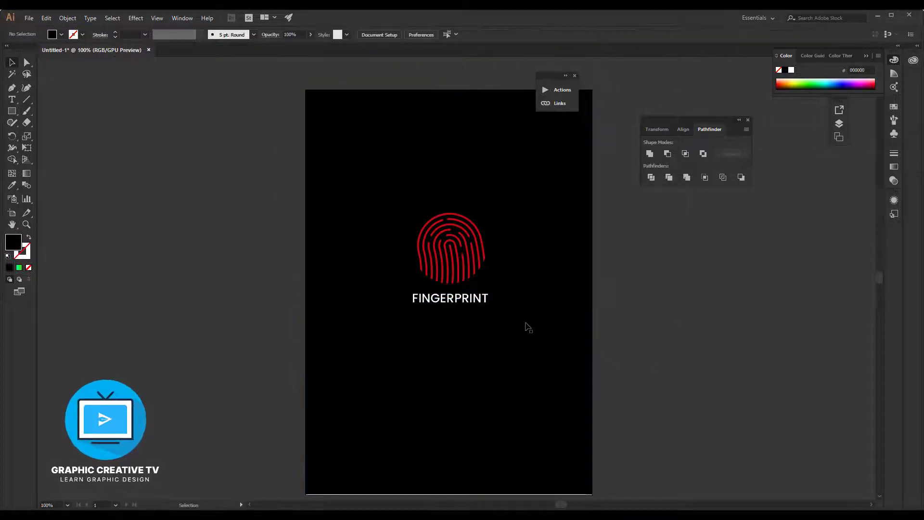
- Scale the FINGERPRINT caption up slightly so it is wider than the icon, and deselect it
left_click(481, 301)
mouse_move(488, 309)
left_mouse_down()
mouse_move(499, 313)
mouse_move(475, 299)
left_mouse_up()
key("ctrl+shift+a")
left_click(641, 350)
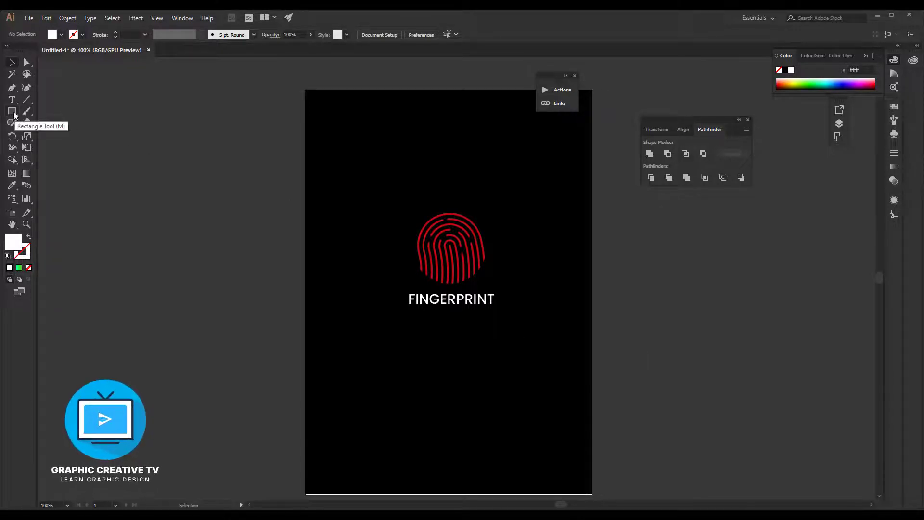
- Rotate the fingerprint clip group slightly clockwise above the caption
left_click(11, 87)
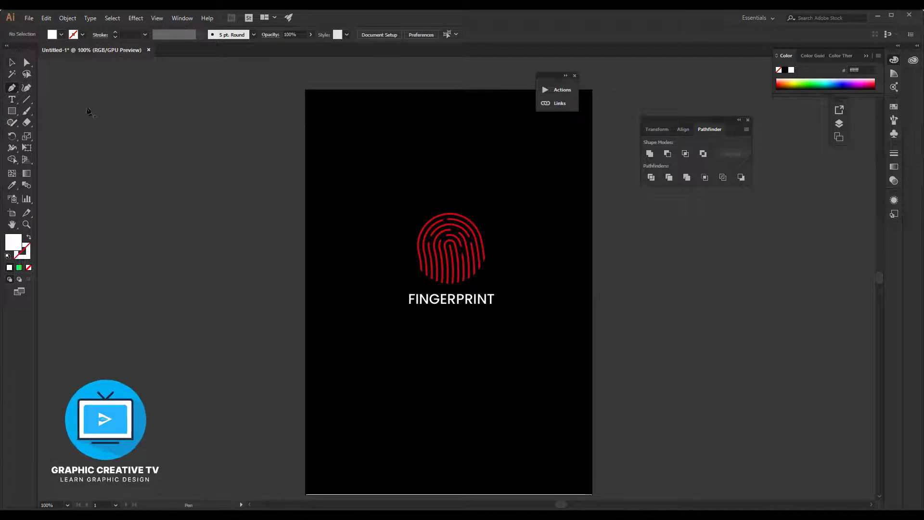
key("v")
left_click(464, 266)
left_click(471, 273)
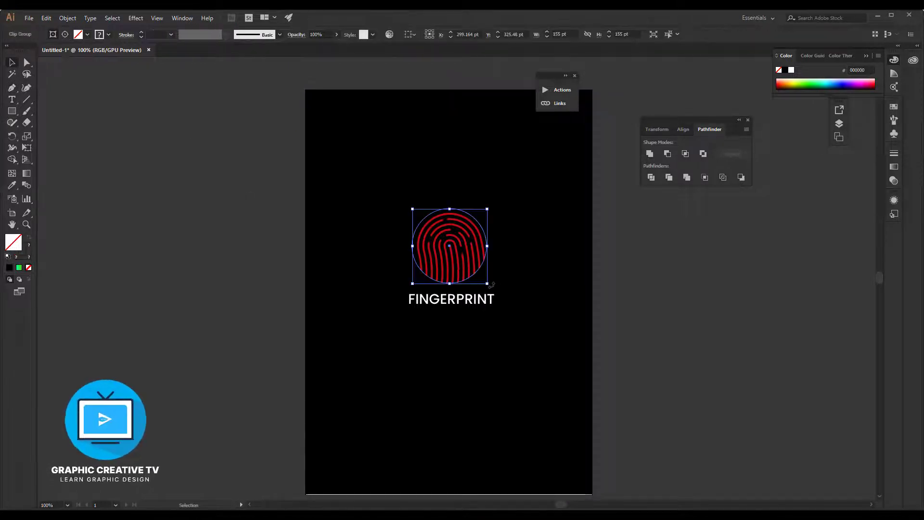
left_click_drag(495, 286, 487, 292)
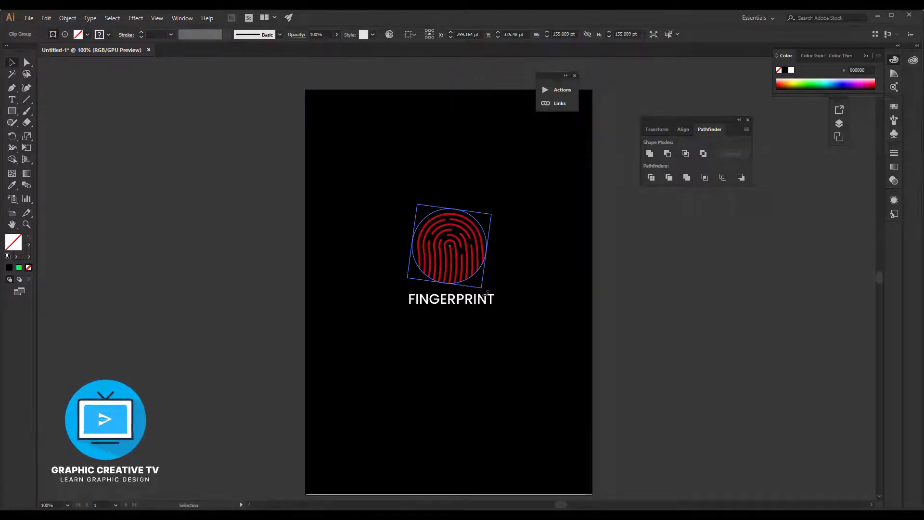
key("ctrl+z")
- Place a new 12 pt Poppins Medium text line below the FINGERPRINT caption, replacing the placeholder text
key("t")
left_click(418, 331)
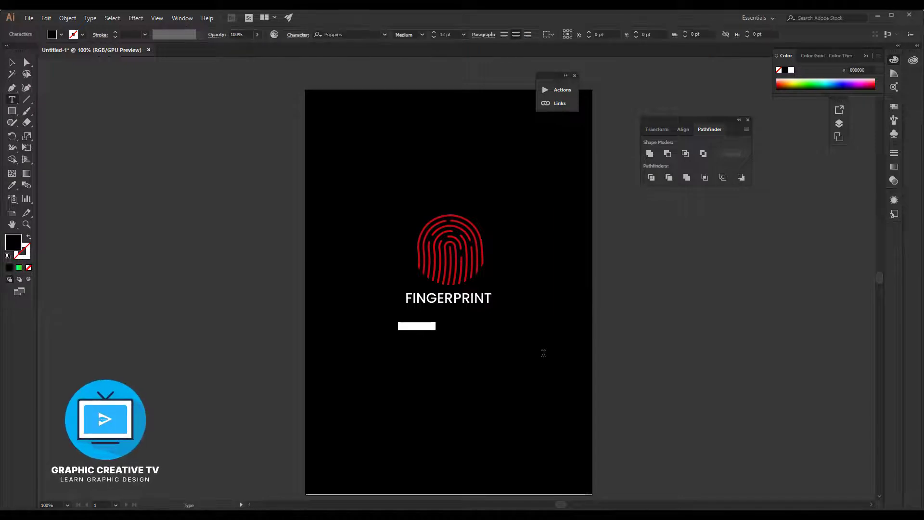
key("BackSpace")
- Try to recolor the small text line by setting its fill hue to 360°
key("ctrl+a")
double_click(16, 244)
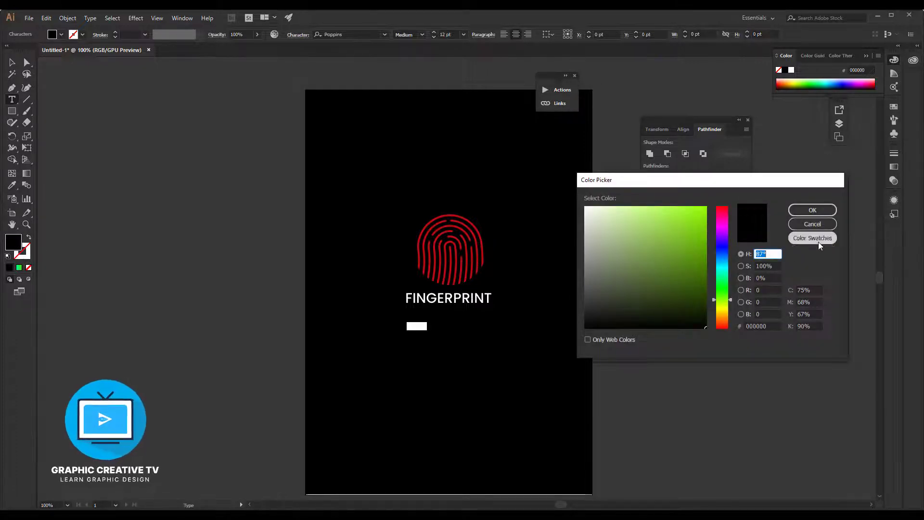
left_click(725, 207)
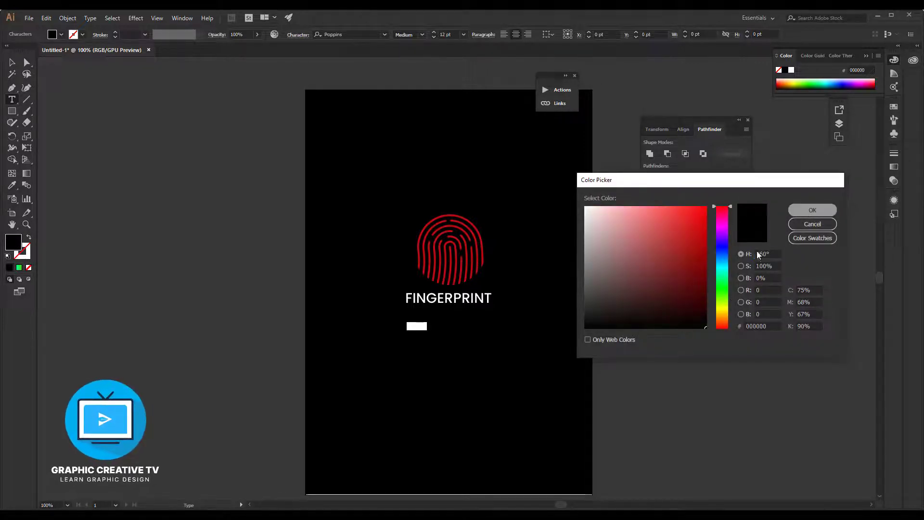
left_click(813, 210)
left_click(11, 62)
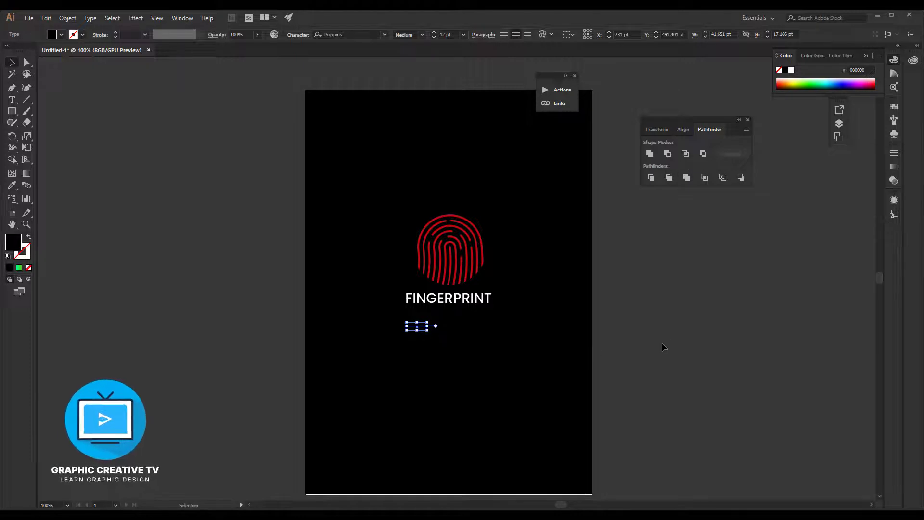
- Reselect the small text line and move it up to just beneath the FINGERPRINT caption, at about Y 462 pt
left_click(499, 356)
left_click(598, 335)
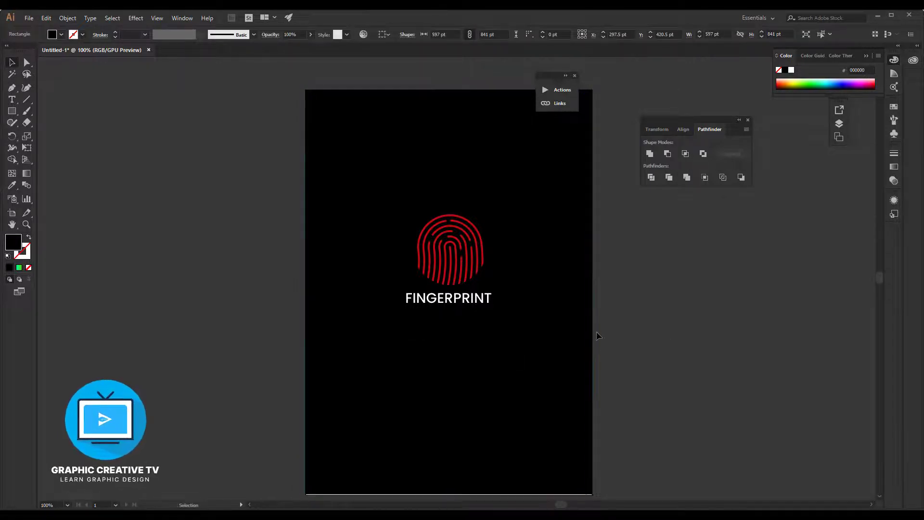
left_click(412, 332)
key("t")
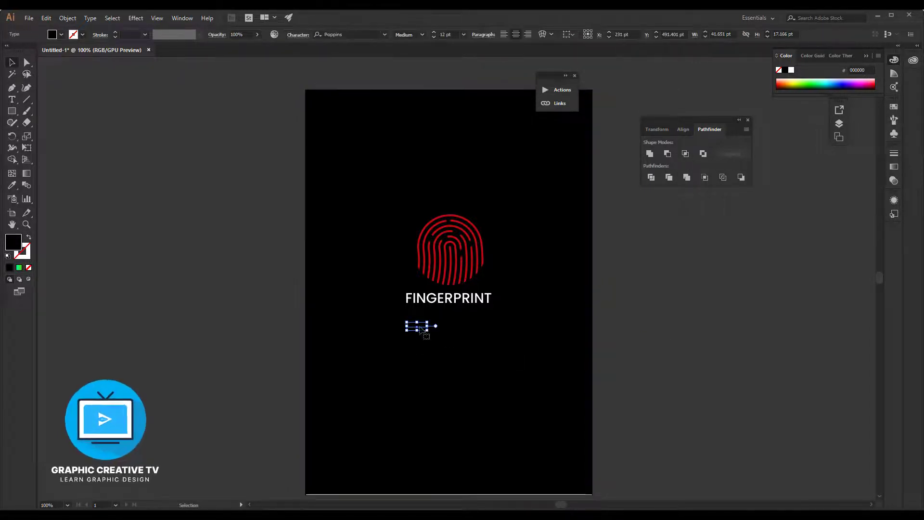
left_click(408, 313)
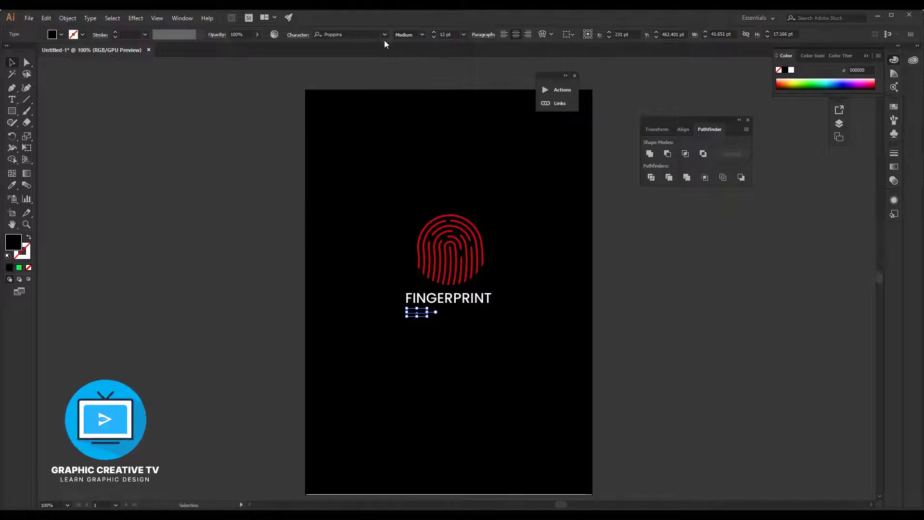
- Recolor the small text line bright green, hex 79d600, and try placing a copy of it beside the original
double_click(14, 243)
left_click_drag(611, 270, 709, 225)
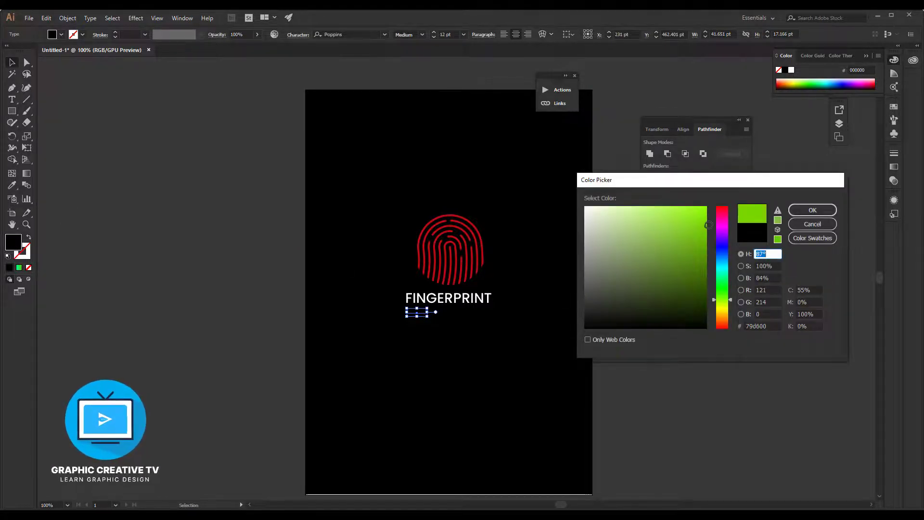
left_click(811, 209)
left_click(665, 333)
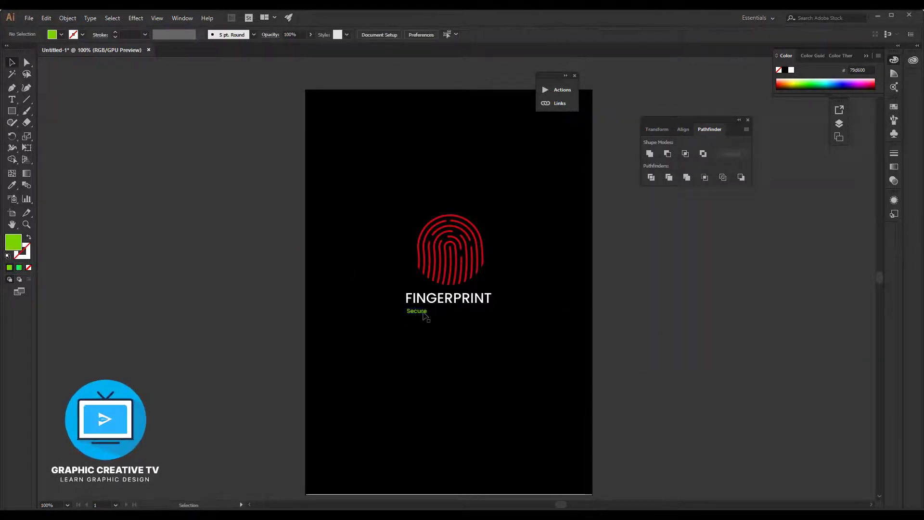
left_click_drag(423, 312, 446, 313)
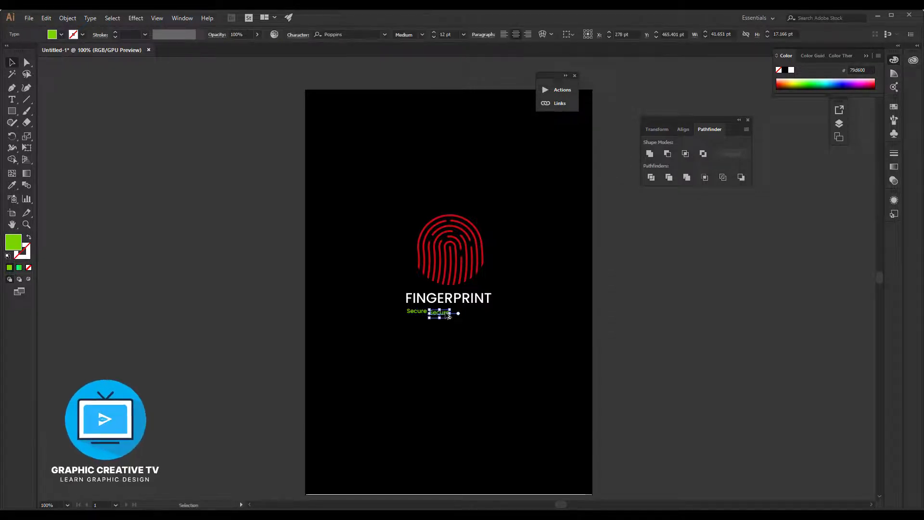
key("ctrl+z")
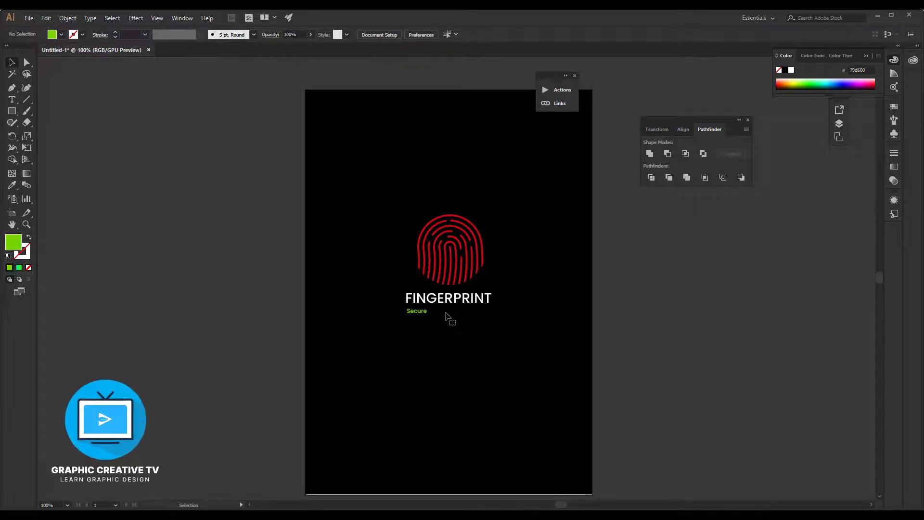
- Delete the word Secure from the small text line beneath the FINGERPRINT caption
key("t")
left_click(422, 311)
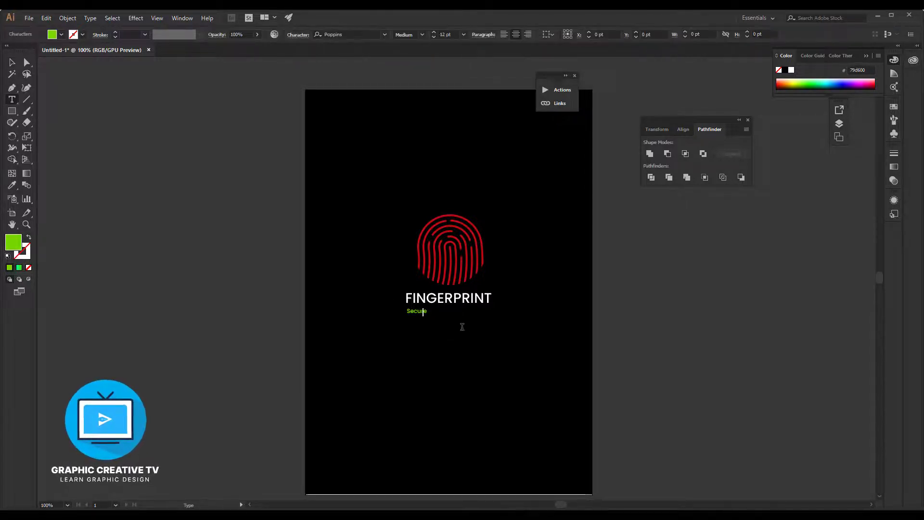
key("BackSpace")
key("BackSpace")
key("BackSpace")
key("BackSpace")
key("BackSpace")
- Enter "Tagline Goes here" in the emptied small text line beneath the caption
left_click(11, 64)
double_click(471, 298)
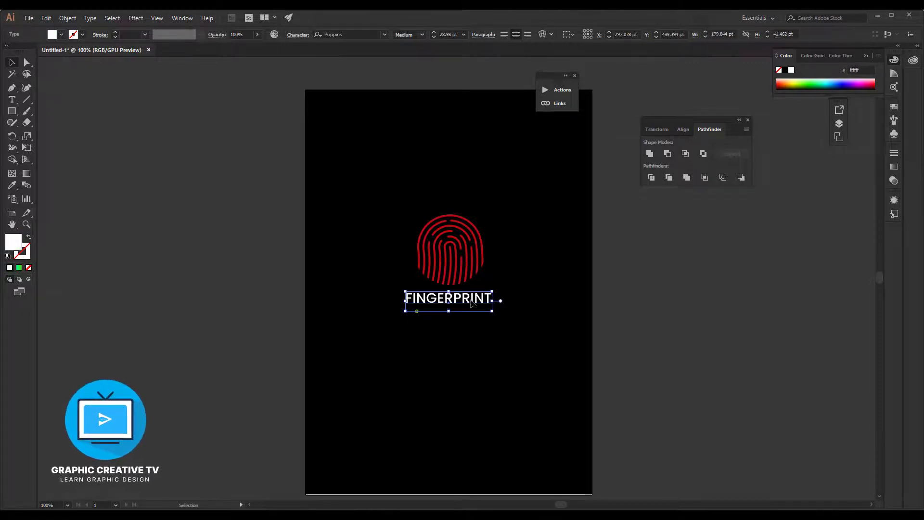
left_click(416, 311)
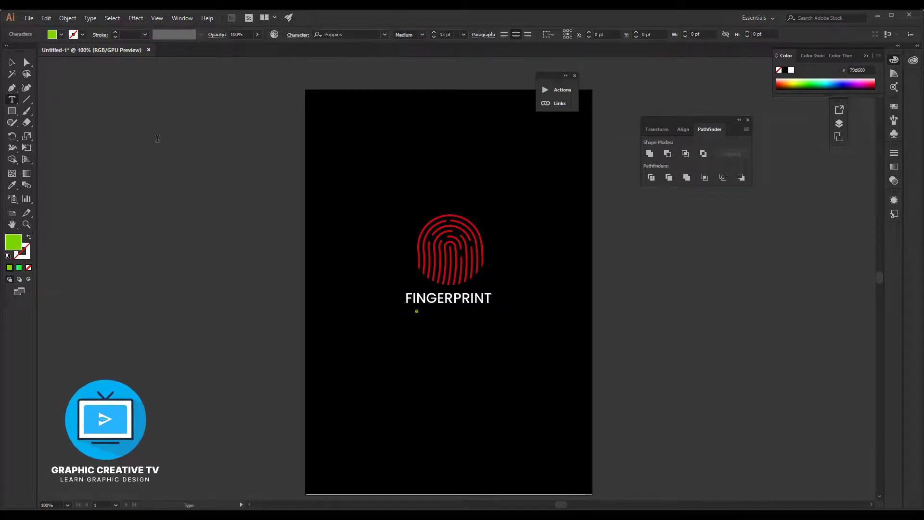
type("Slogan")
key("BackSpace")
key("BackSpace")
key("BackSpace")
key("BackSpace")
type("Tagline Goes here")
- Apply All Caps to the entire tagline text
key("ctrl+a")
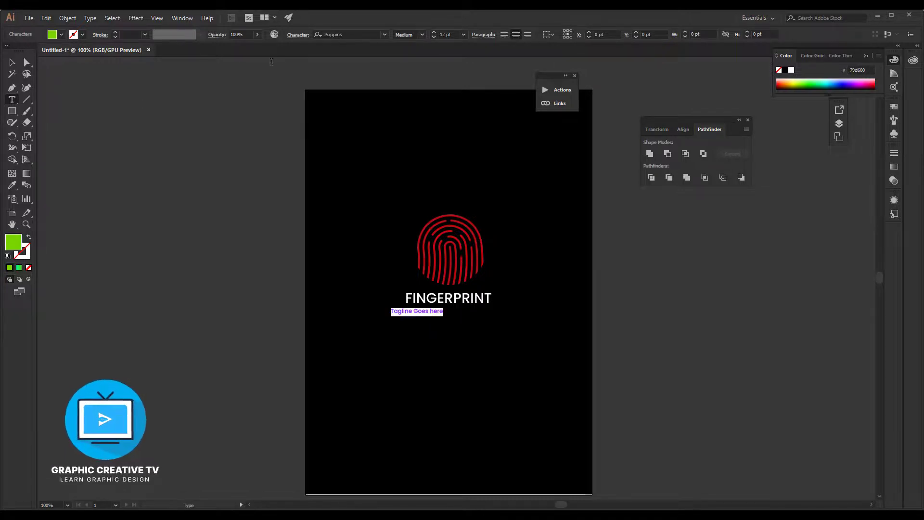
left_click(293, 35)
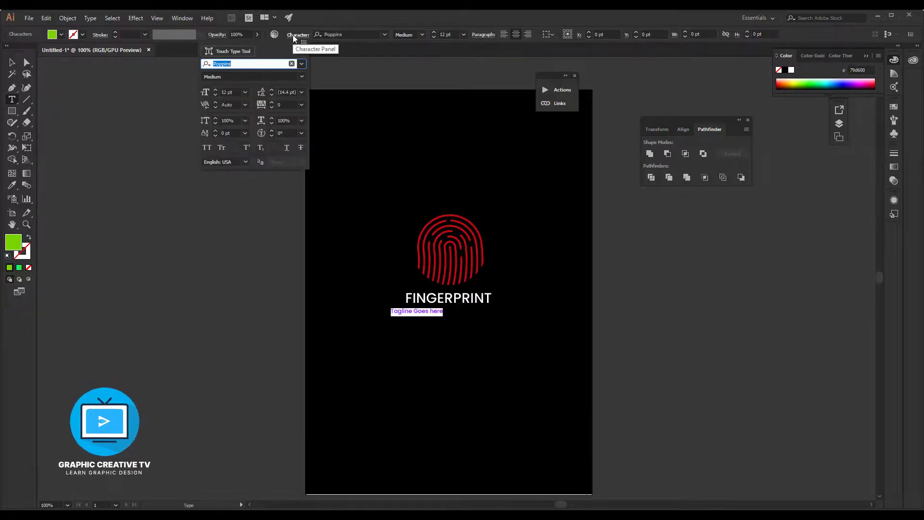
left_click(209, 146)
- Recolor the whole tagline text red with hue 360°, hex d30000
left_click(436, 311)
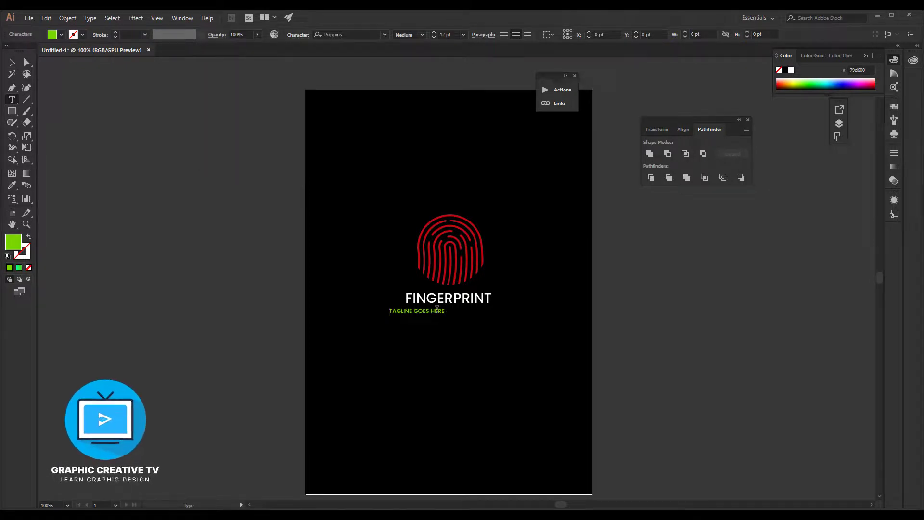
key("ctrl+a")
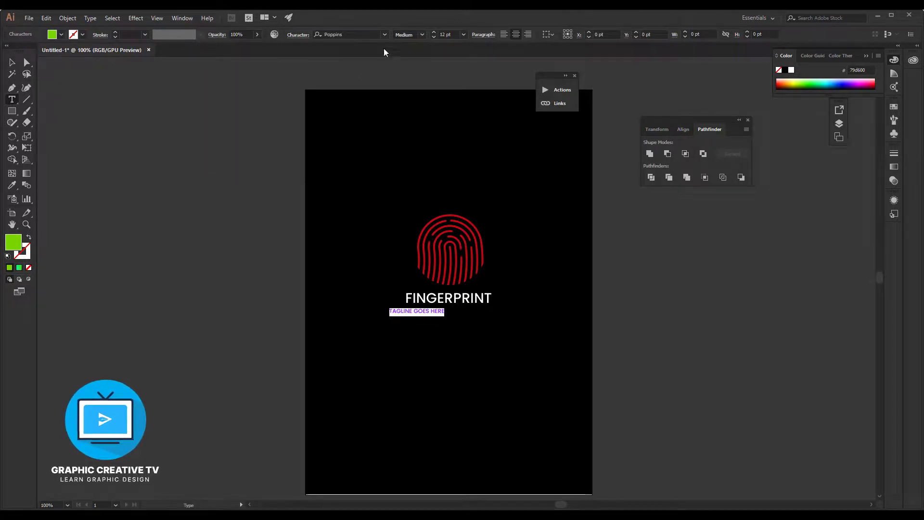
double_click(15, 248)
left_click_drag(720, 241, 723, 201)
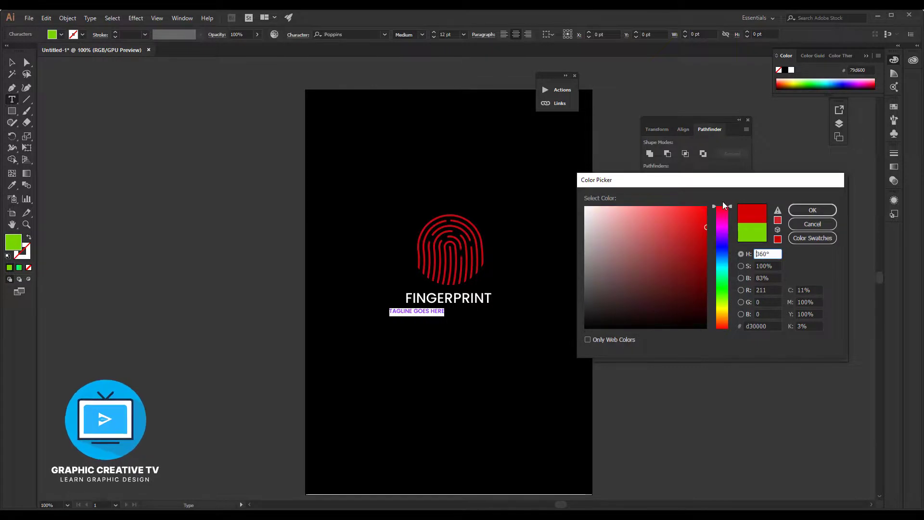
key("Return")
- Move the tagline to about X 293 pt, Y 458 pt beneath the caption and sample the fingerprint's red for its fill
left_click(12, 62)
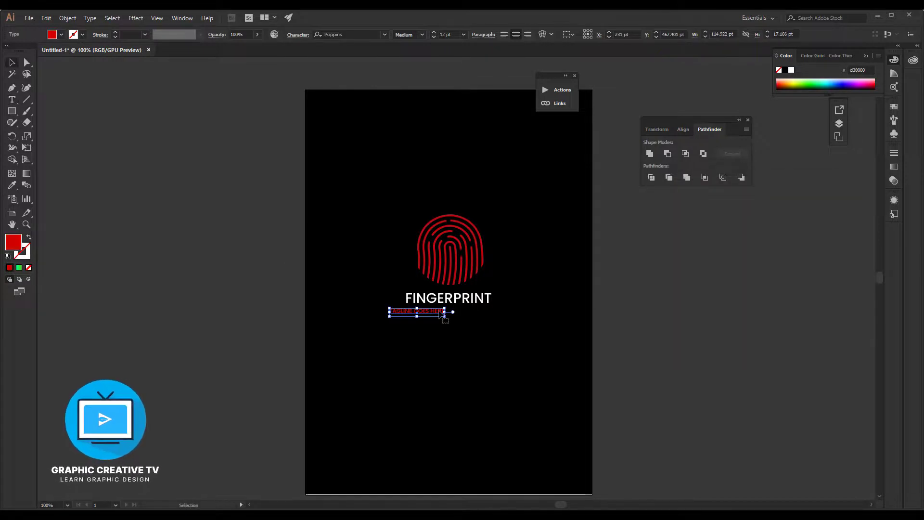
left_click_drag(440, 312, 470, 311)
left_click(14, 186)
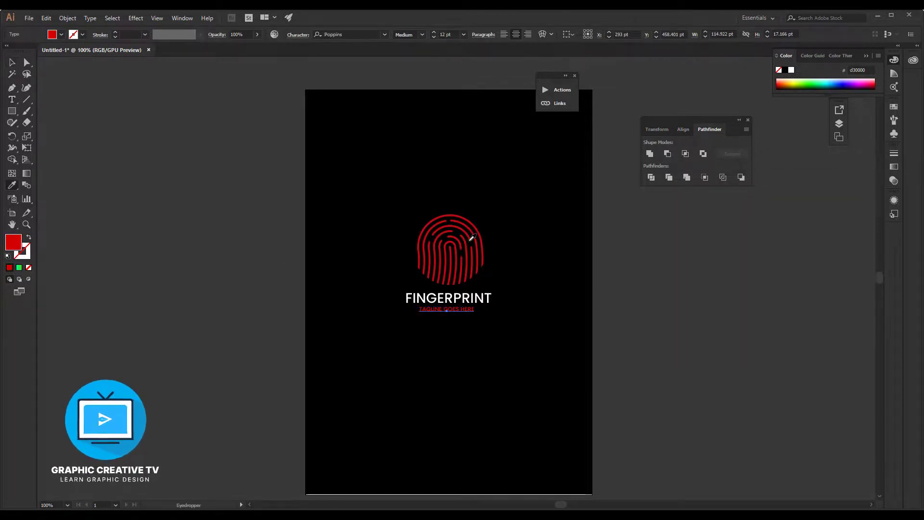
left_click(460, 240)
left_click(29, 237)
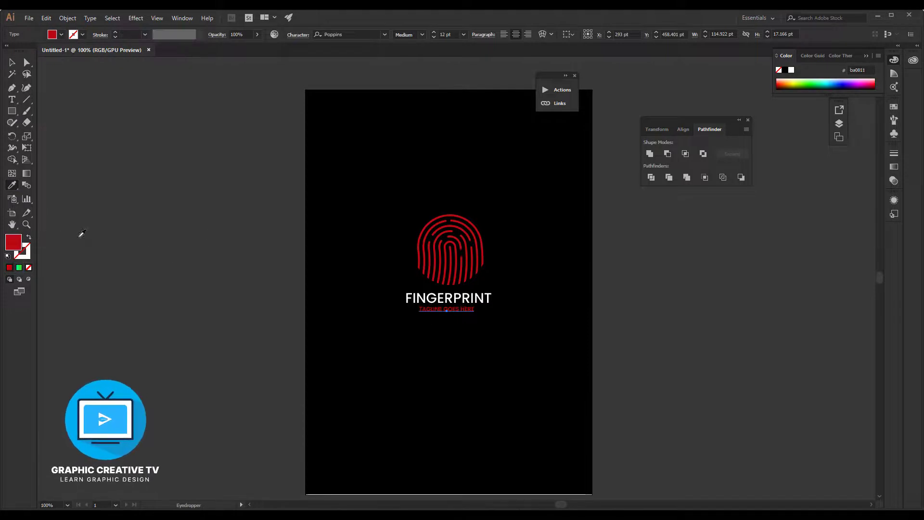
left_click(12, 62)
left_click(217, 178)
- Replace the FINGERPRINT caption text with "IDENTIfication"
left_click(418, 295)
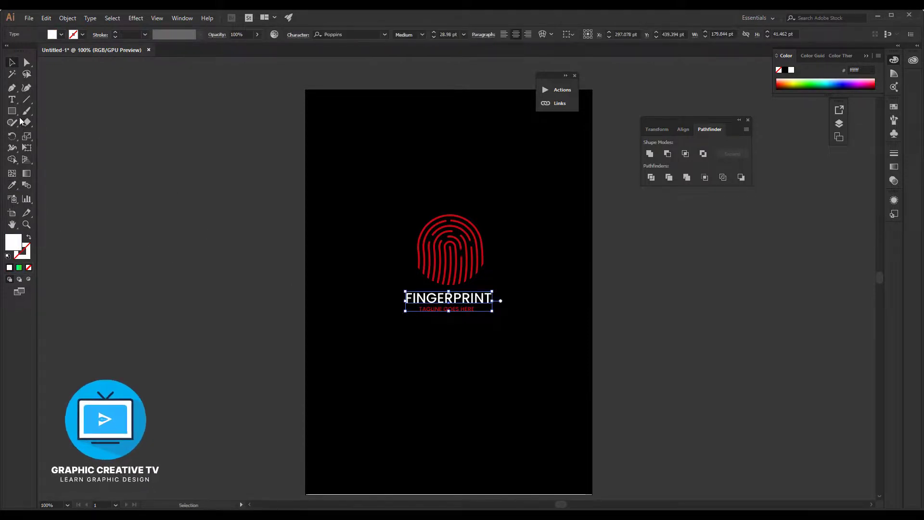
key("t")
left_click(483, 295)
key("ctrl+a")
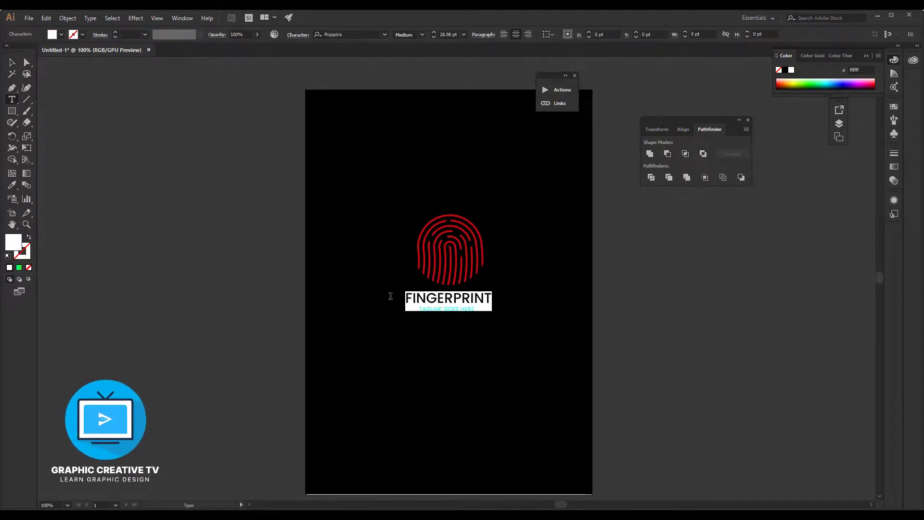
key("BackSpace")
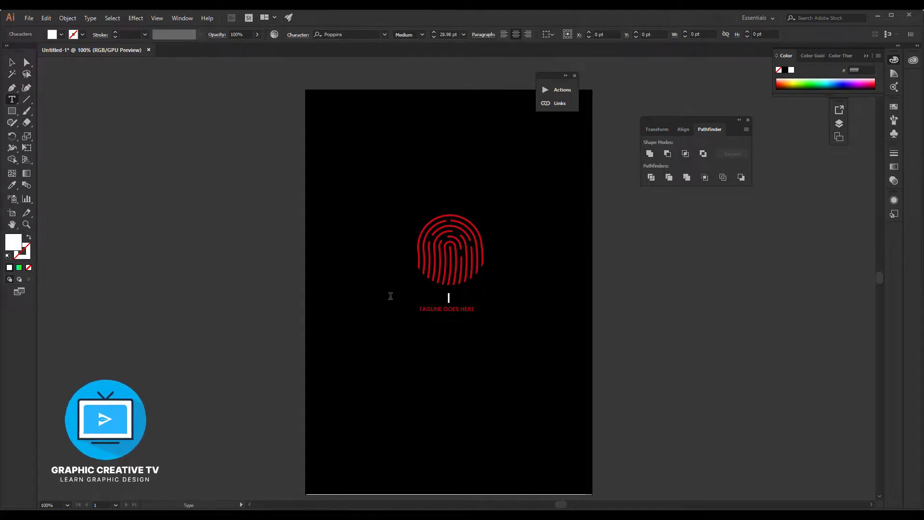
type("IDENTI")
type("fication")
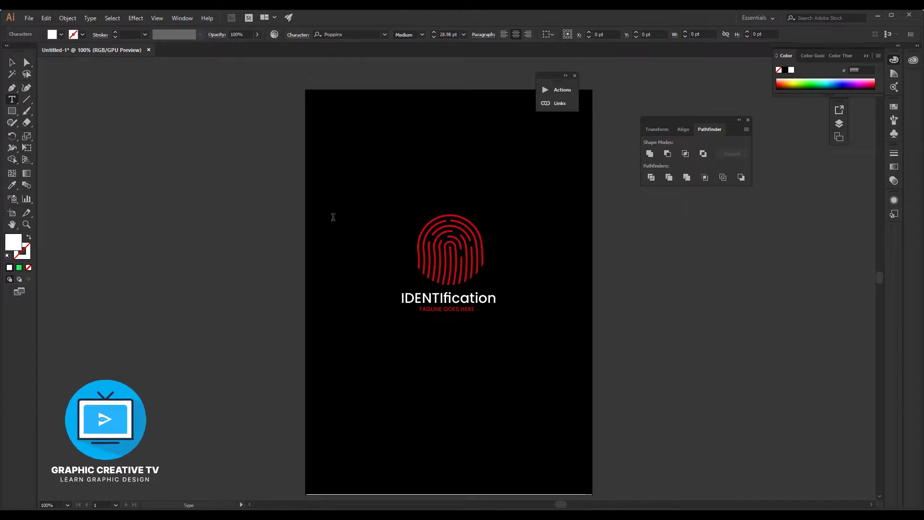
key("Escape")
left_click(393, 355)
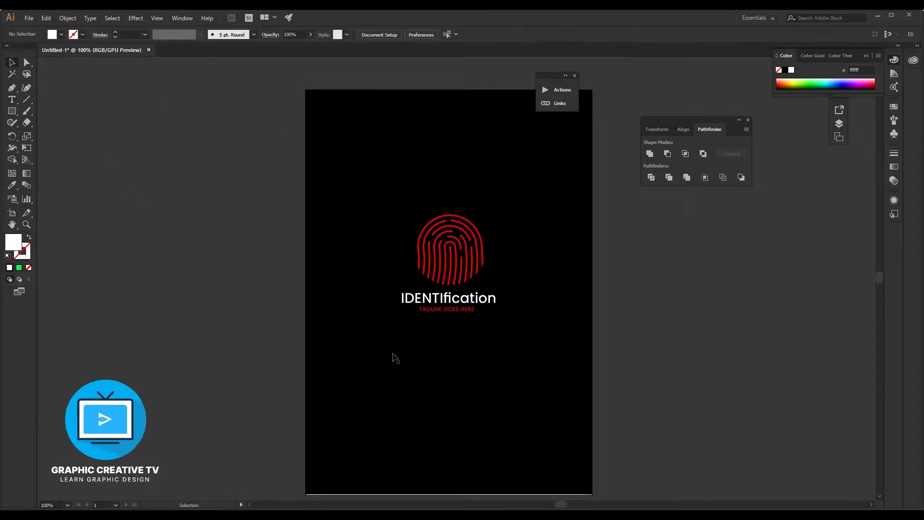
- Apply All Caps to the IDENTIfication caption and deselect it
left_click(459, 302)
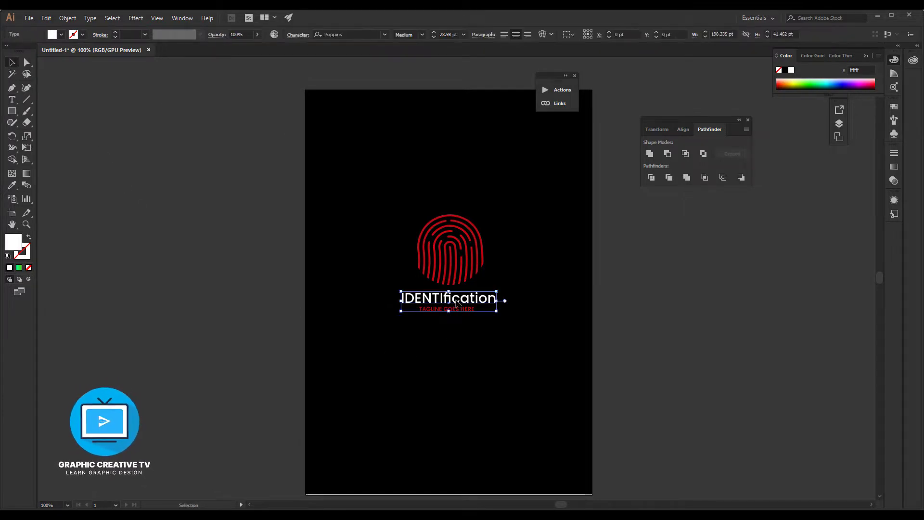
left_click(303, 36)
left_click(206, 148)
left_click(645, 345)
left_click(640, 355)
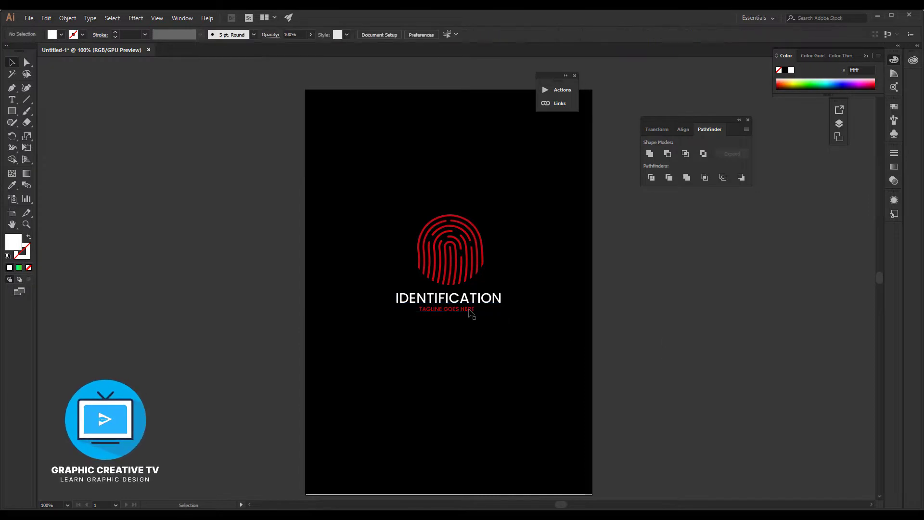
- Scale the tagline up to about 180 pt wide, with text about 18.8 pt, under the IDENTIFICATION caption
left_click(469, 310)
left_click_drag(475, 315, 491, 320)
left_click_drag(419, 317, 404, 320)
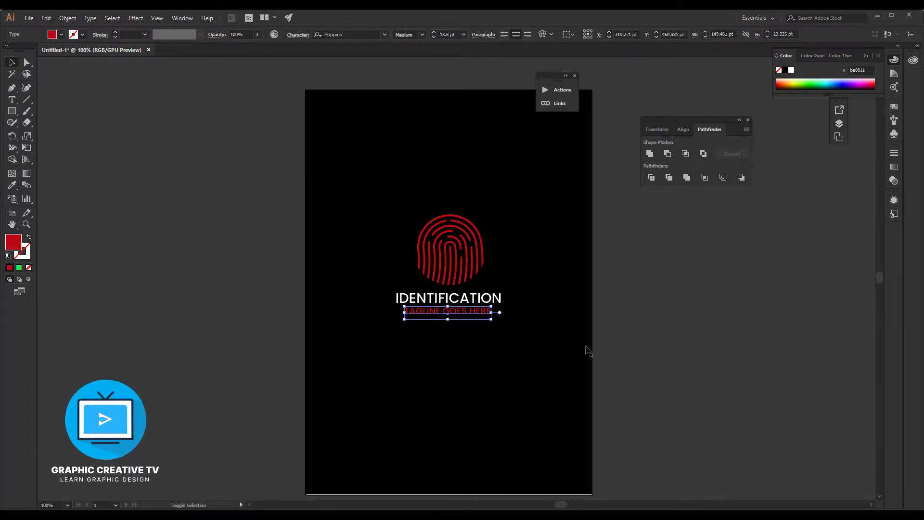
left_click(589, 351)
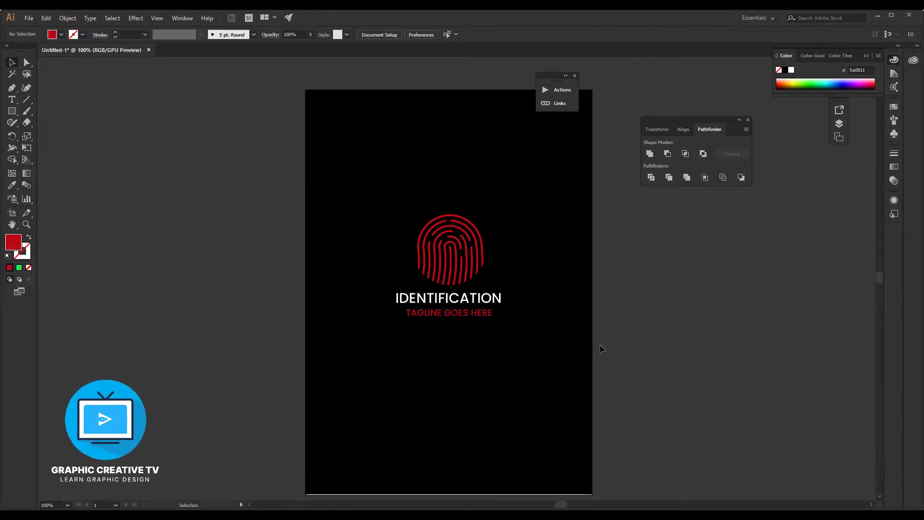
- Scale the tagline down to about 16.2 pt text, about 155 pt wide, just beneath the IDENTIFICATION caption
left_click(470, 313)
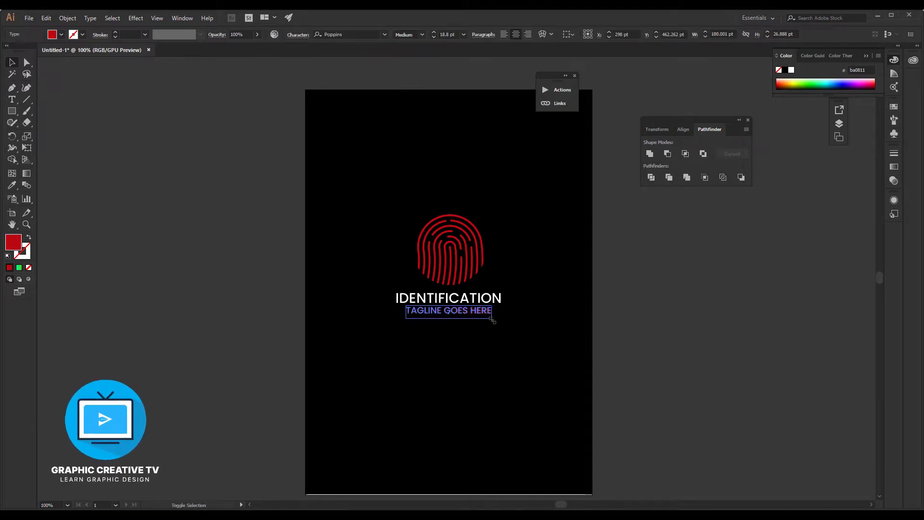
left_click_drag(492, 319, 481, 318)
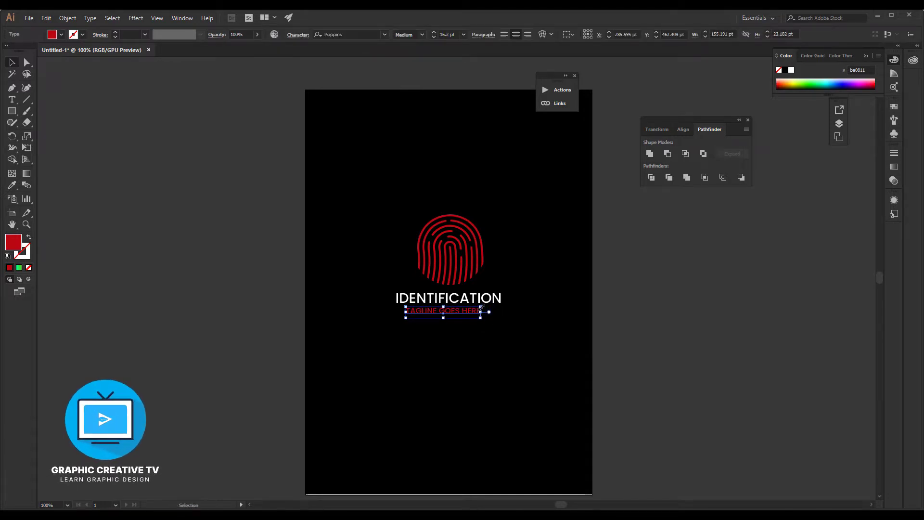
left_click(652, 395)
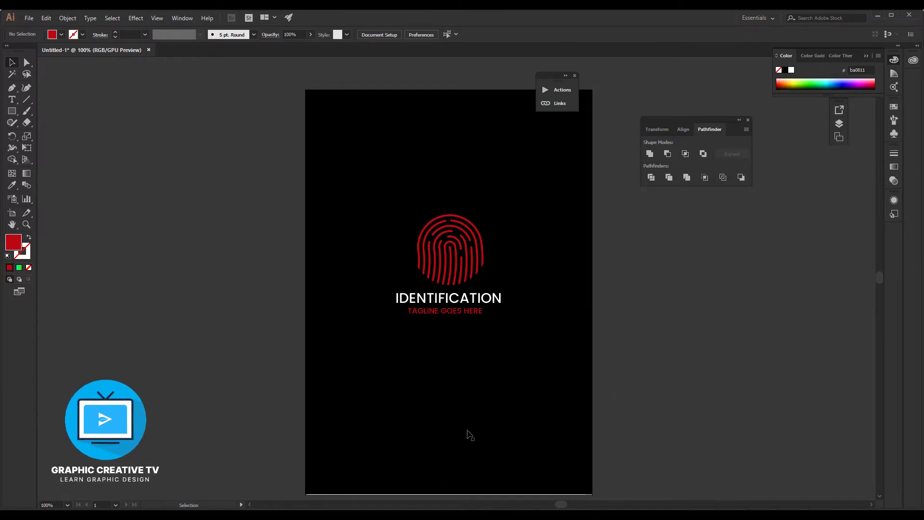
left_click(470, 515)
left_click(670, 328)
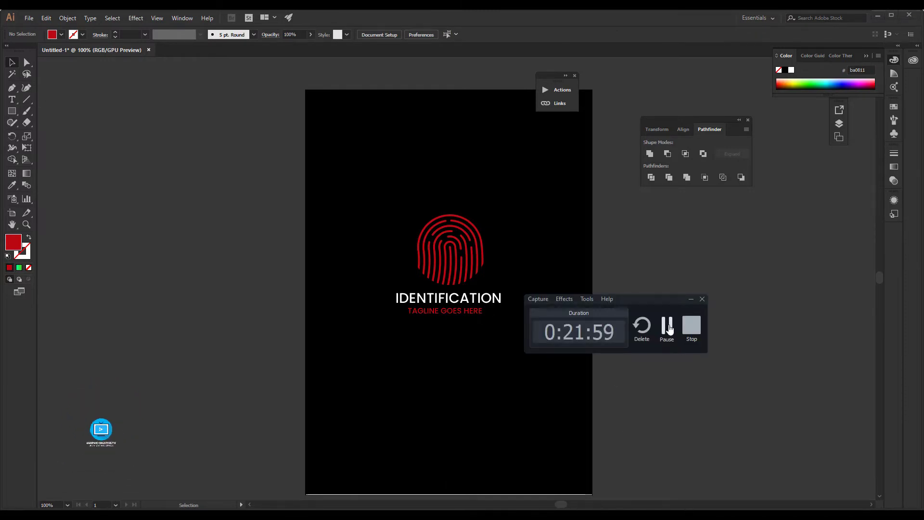